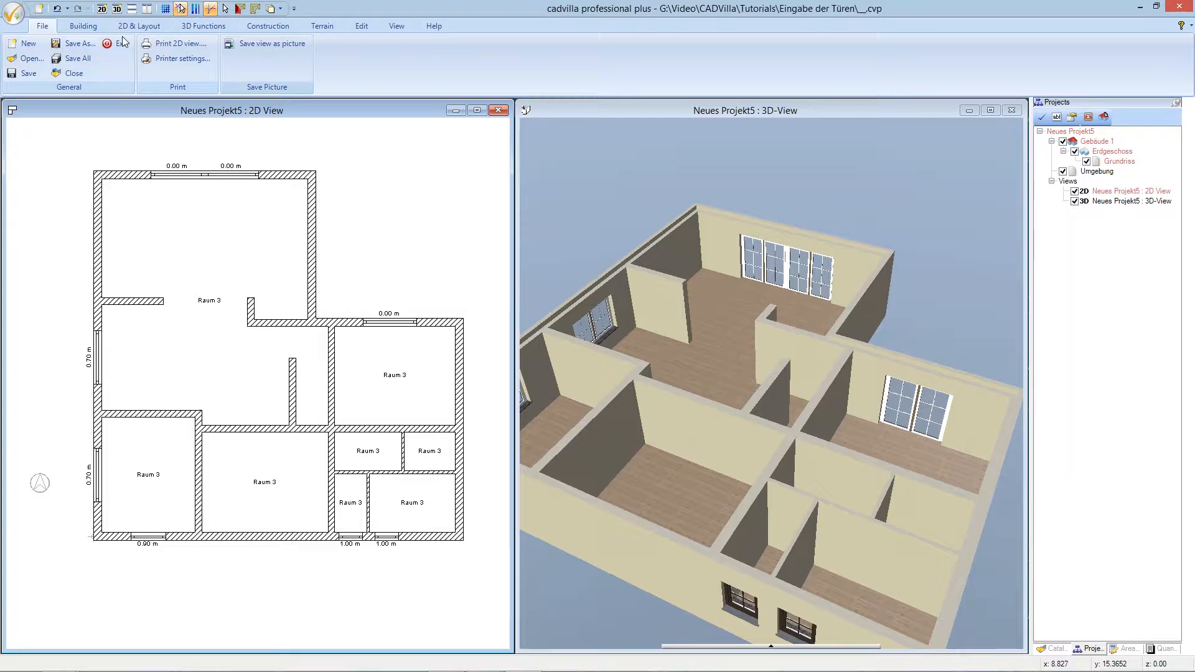
# - Start a freely positioned door and open its Properties dialog (Front door 1001, 1.00 × 2.00 m)
pyautogui.click(94, 31)
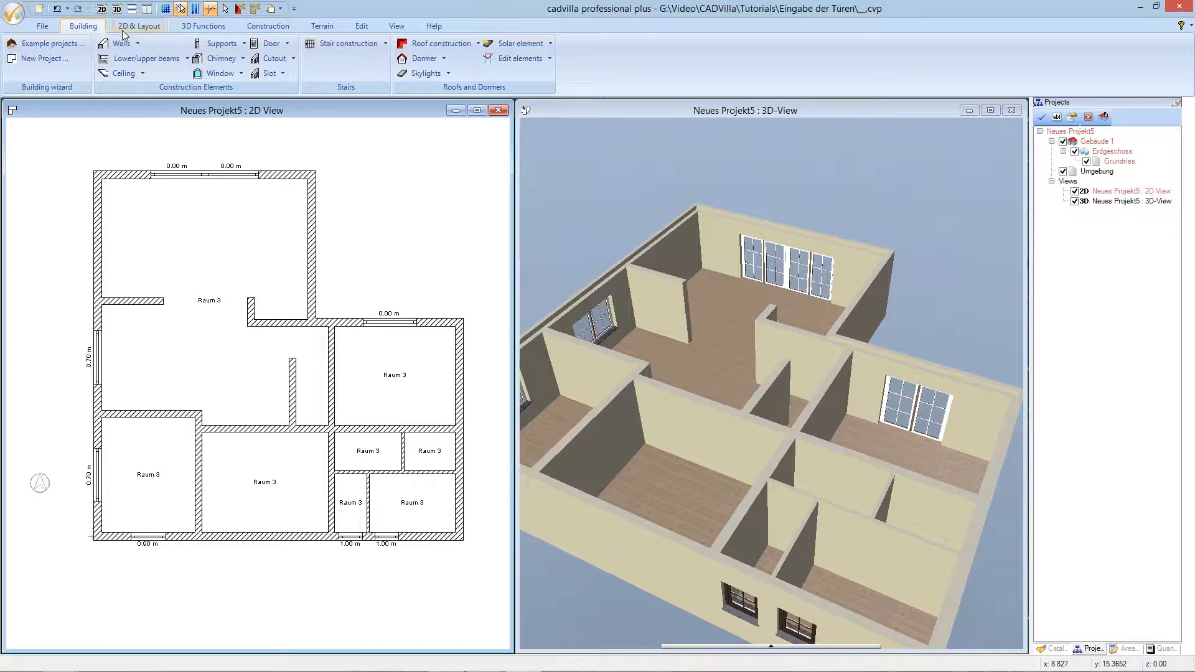
pyautogui.click(264, 46)
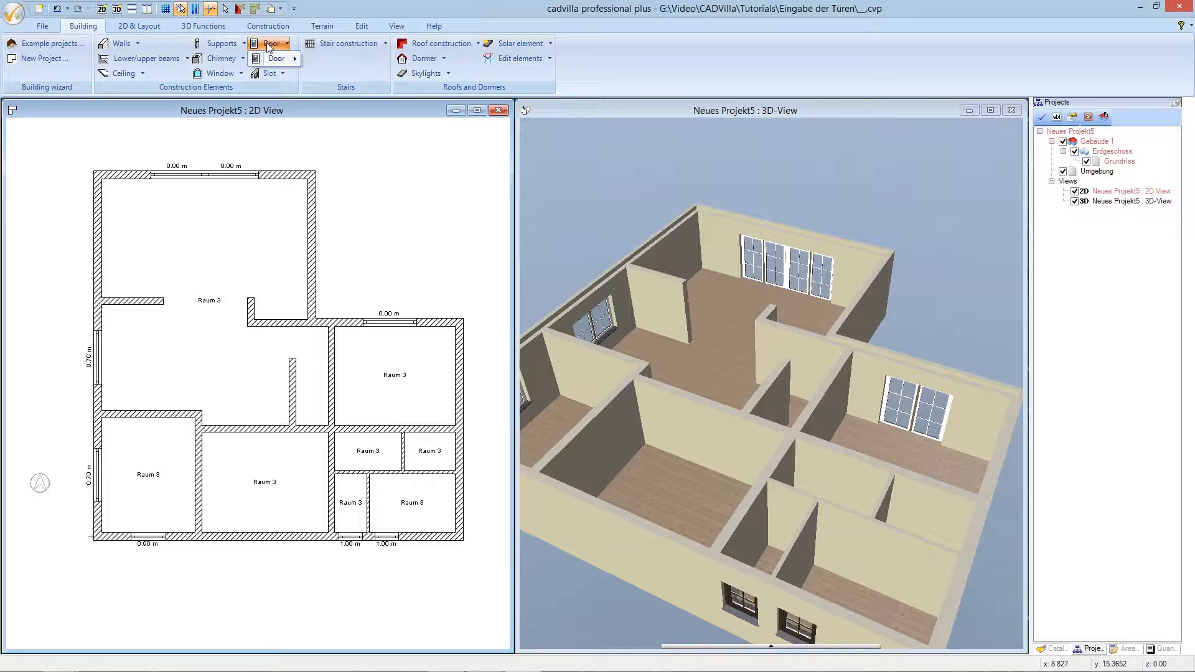
pyautogui.moveTo(278, 61)
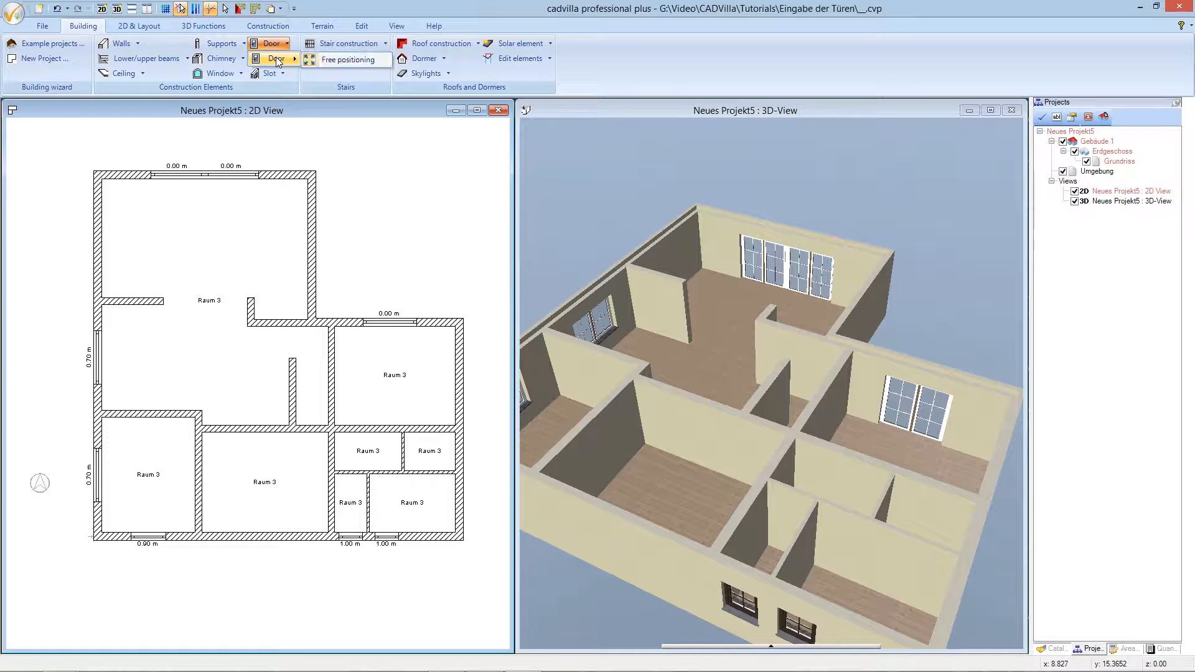
pyautogui.click(327, 58)
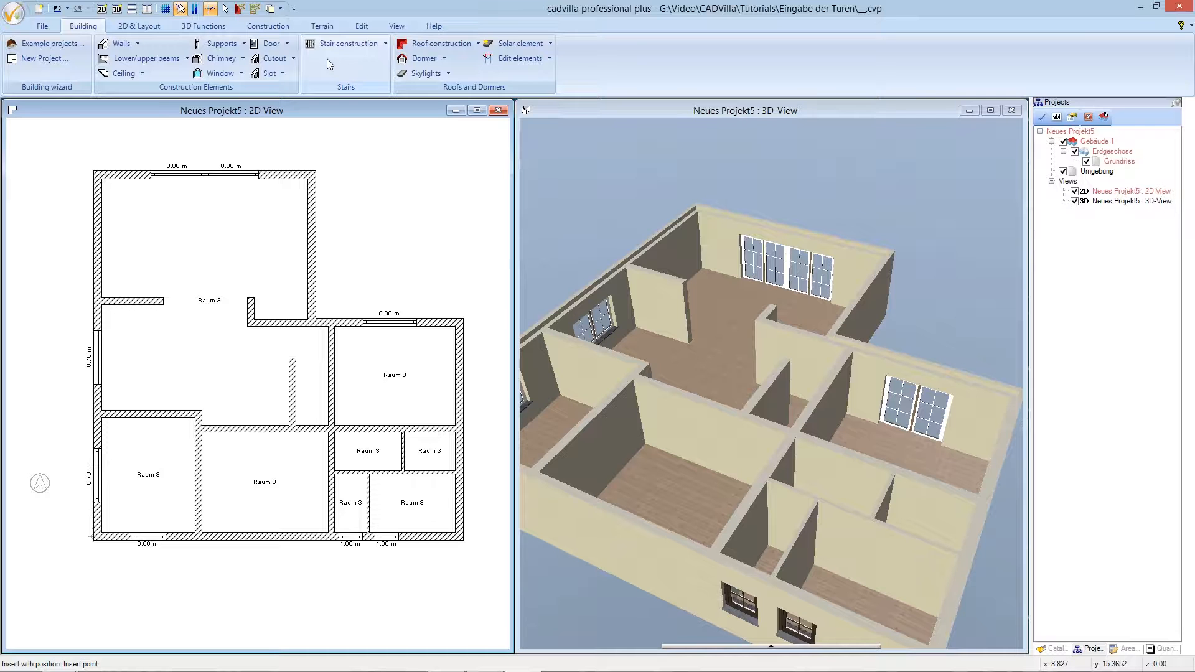
pyautogui.rightClick(350, 184)
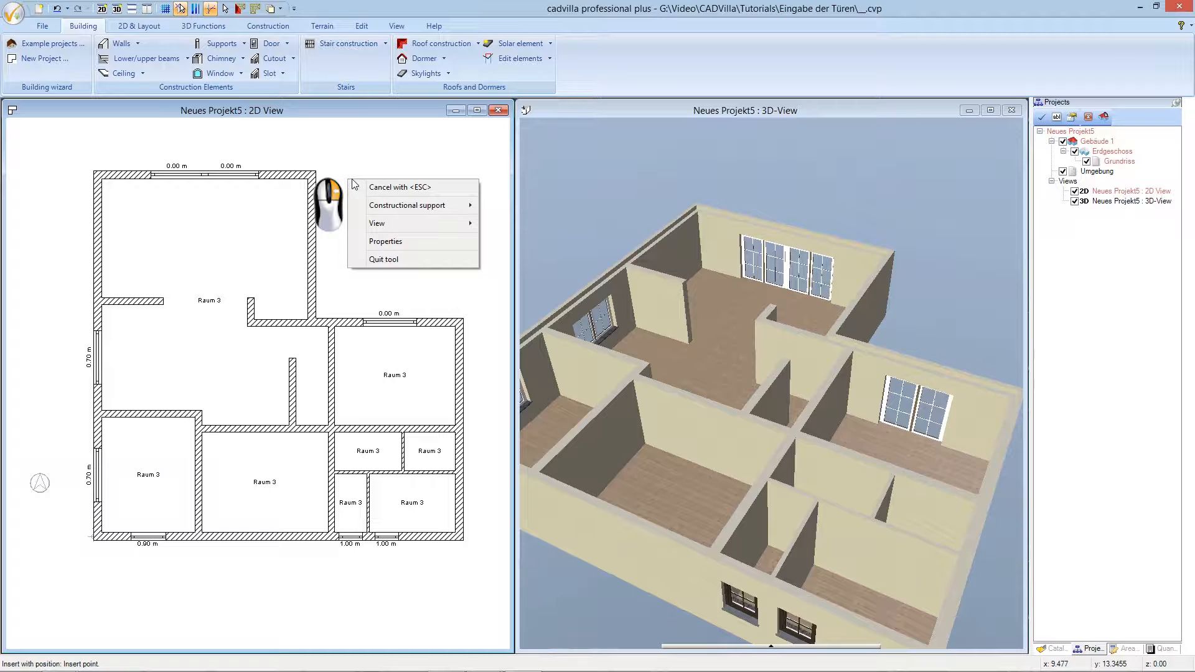
pyautogui.click(400, 243)
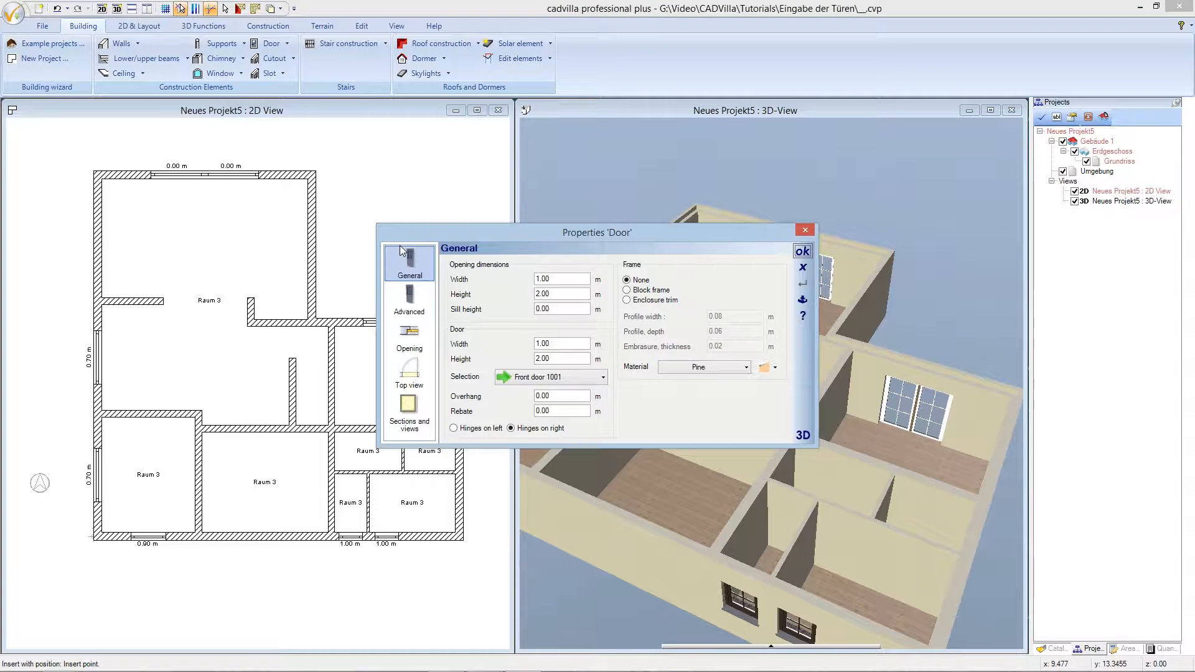
# - Change the door model to Inner door 2001 and rotate its 3D preview to inspect it
pyautogui.moveTo(408, 226); pyautogui.dragTo(365, 124)
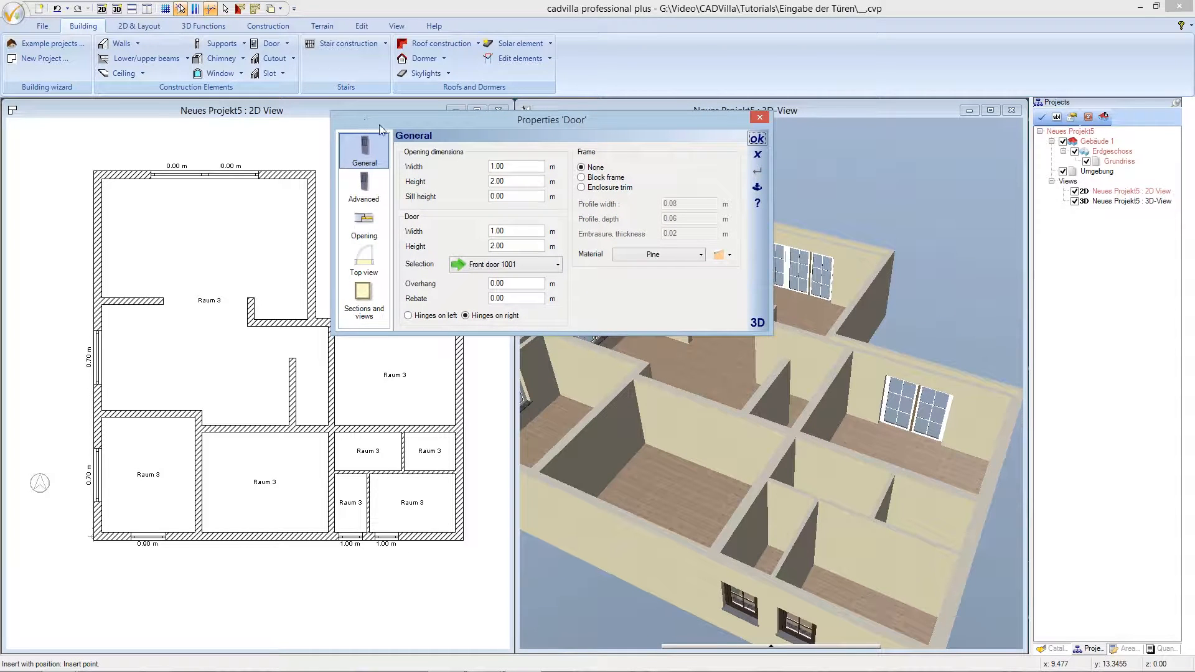
pyautogui.click(508, 263)
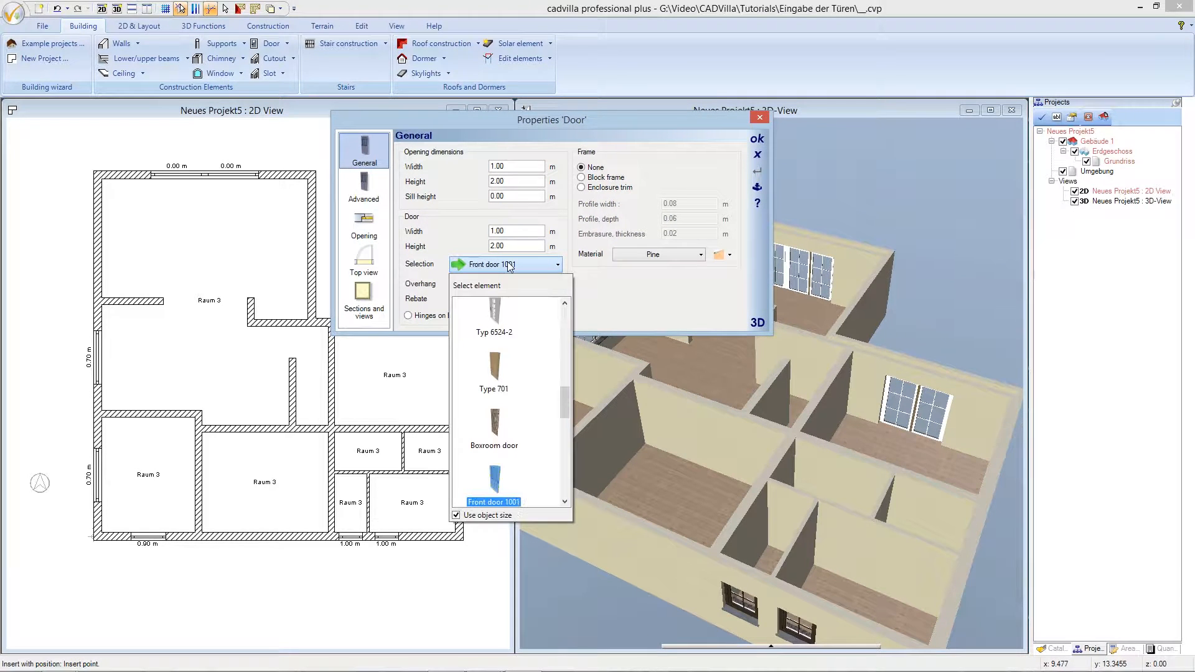
pyautogui.moveTo(564, 394); pyautogui.dragTo(564, 435)
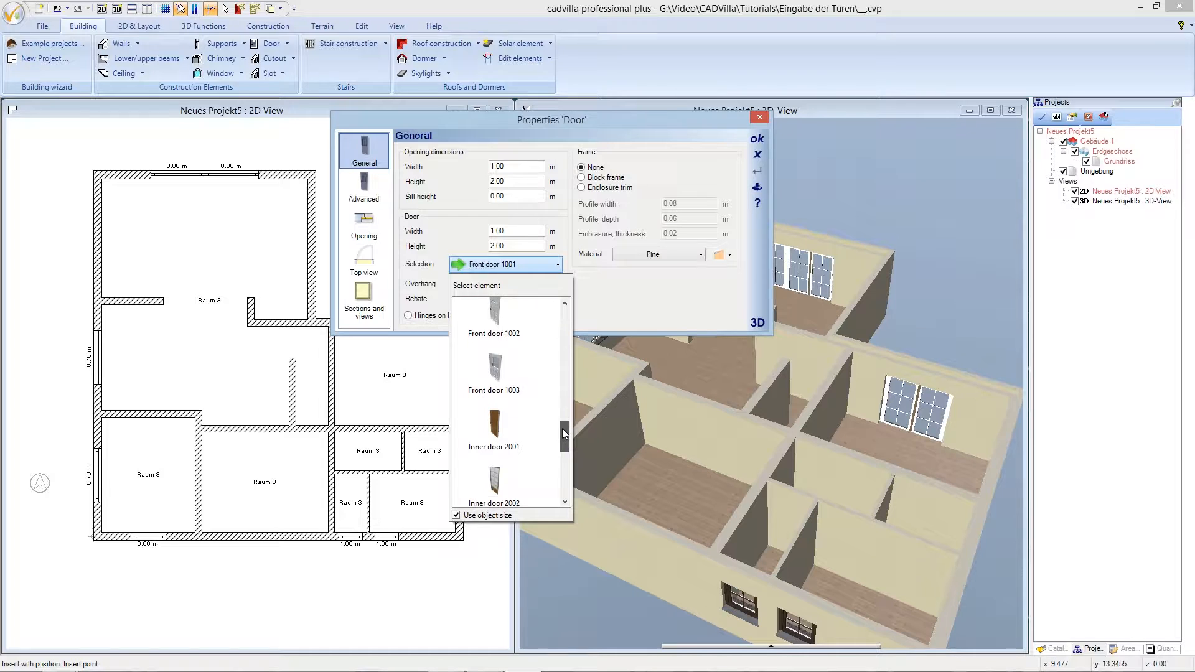
pyautogui.click(497, 428)
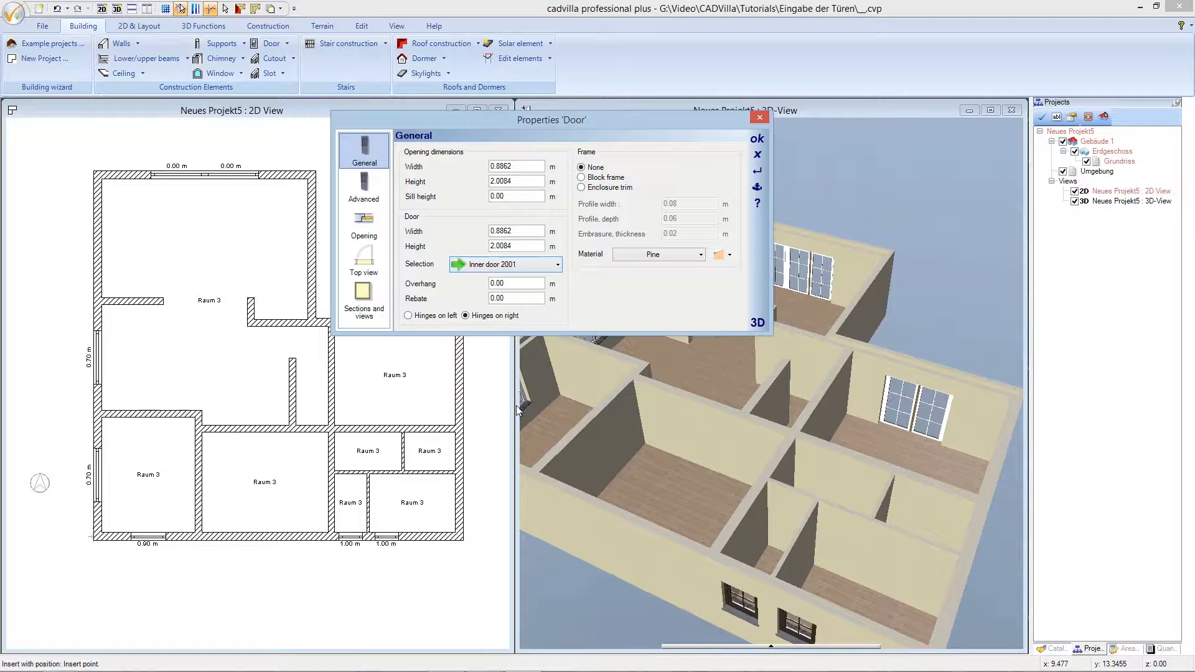
pyautogui.click(757, 323)
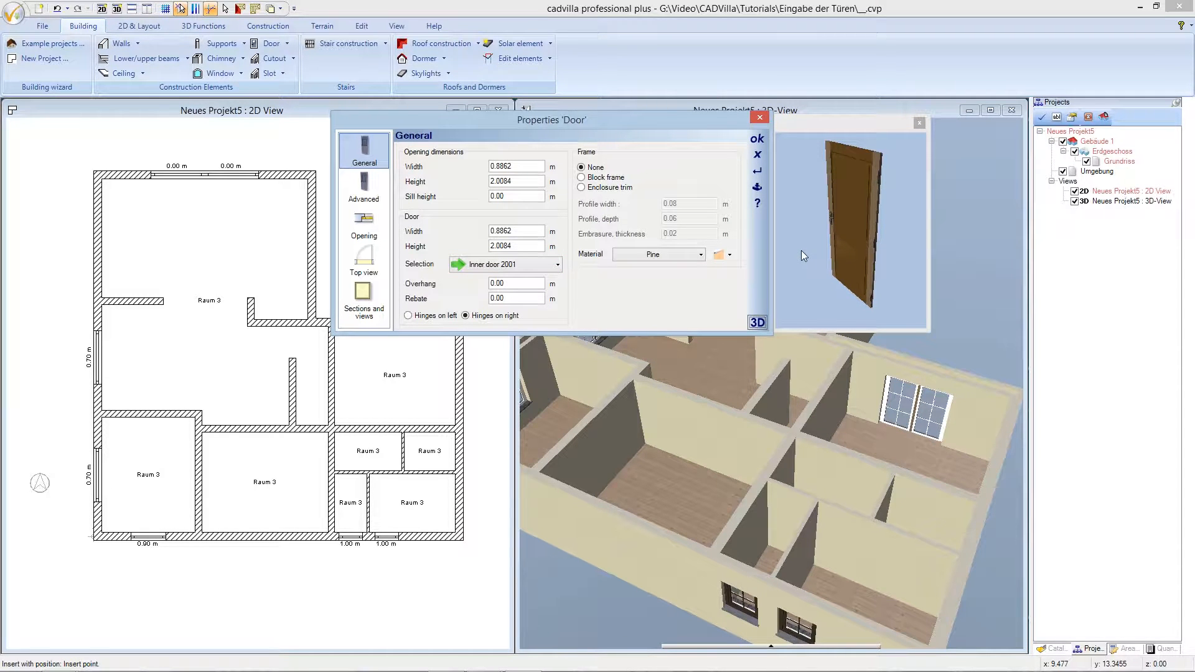
pyautogui.moveTo(801, 250)
pyautogui.mouseDown()
pyautogui.moveTo(710, 236)
pyautogui.moveTo(777, 252)
pyautogui.moveTo(813, 288)
pyautogui.moveTo(818, 245)
pyautogui.mouseUp()
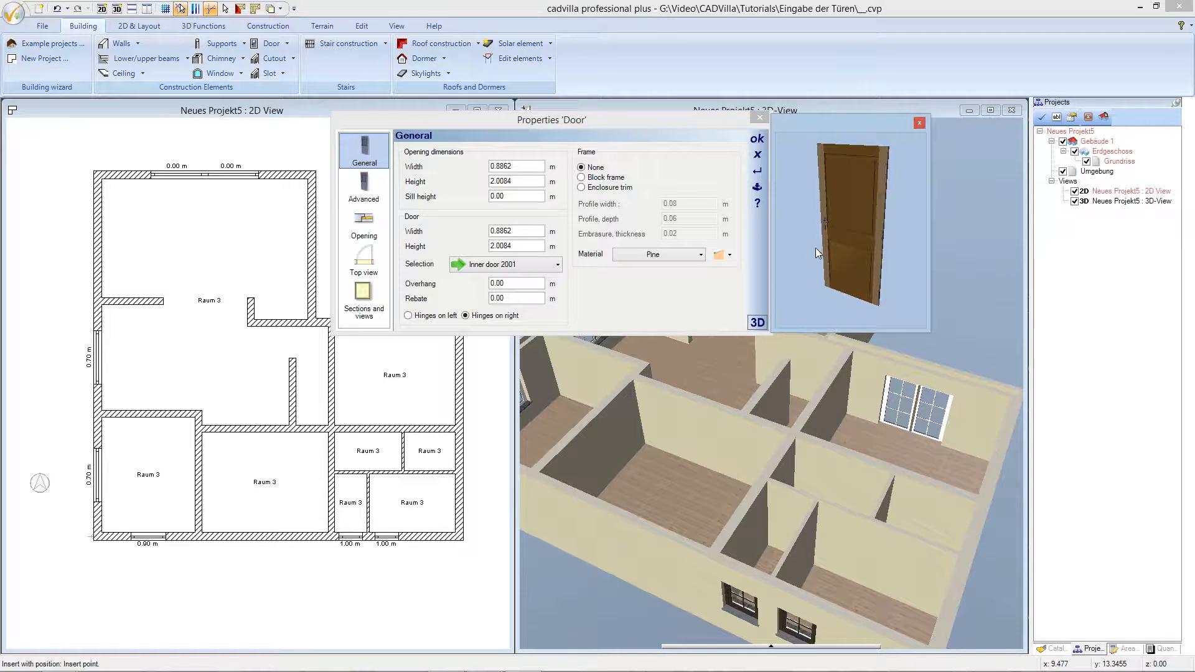
pyautogui.moveTo(530, 168); pyautogui.dragTo(491, 167)
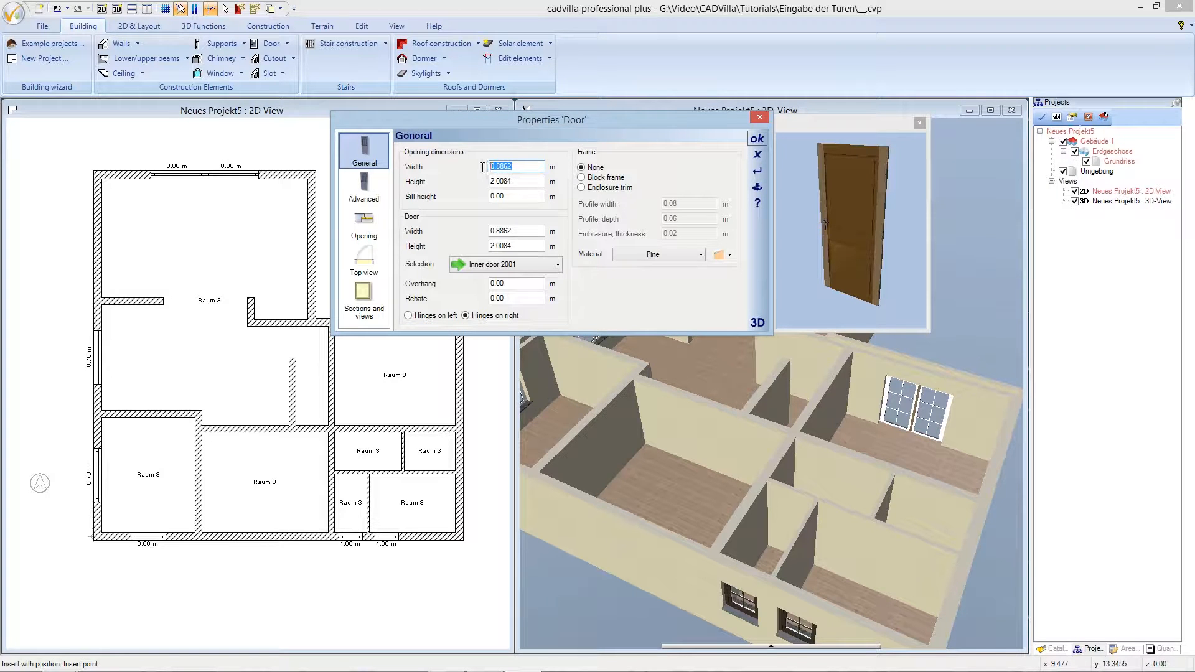
# - Set the door opening to 0.90 m wide by 2.01 m high with Frame None, and confirm
pyautogui.write('0.')
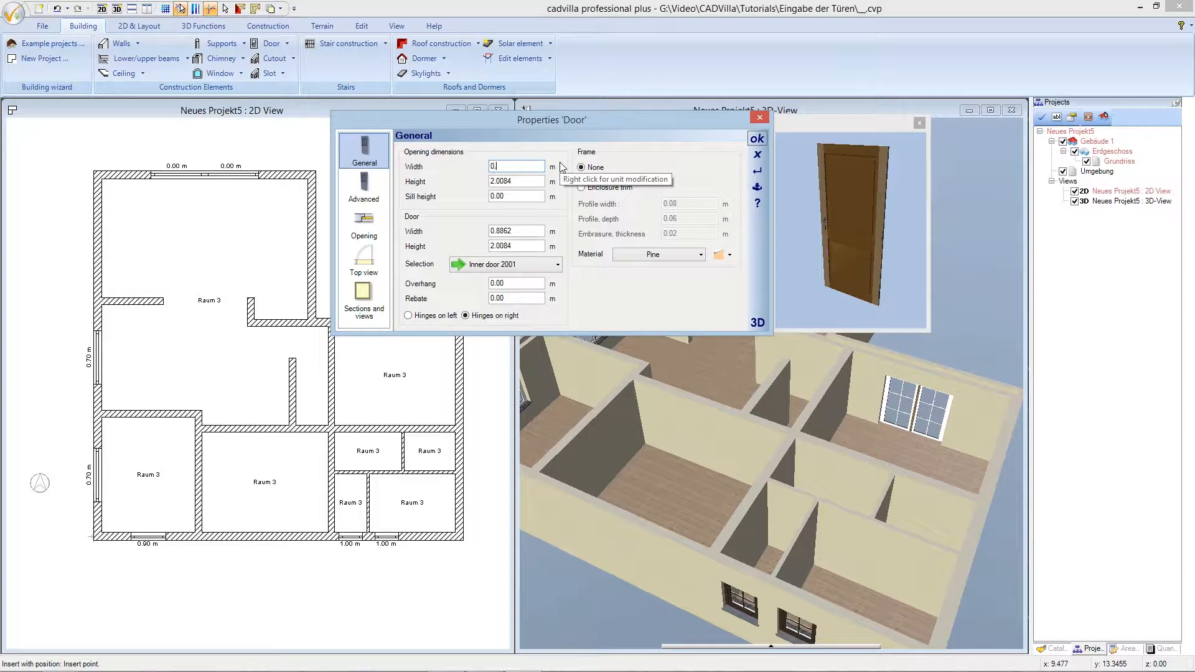
pyautogui.write(',90')
pyautogui.click(531, 181)
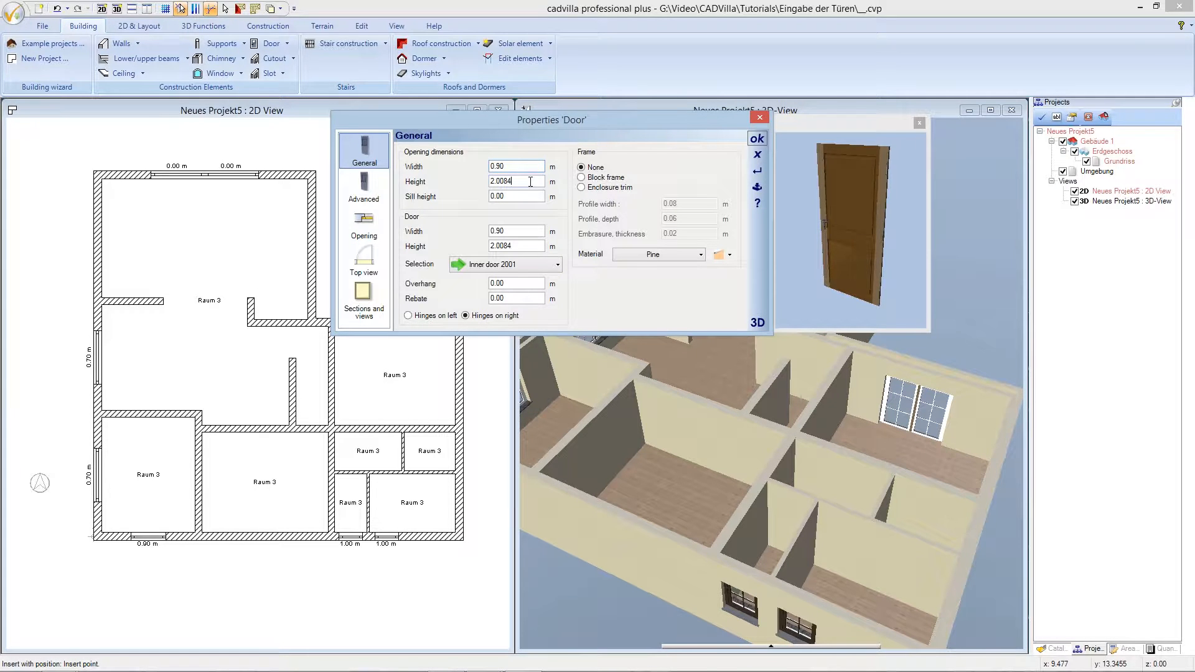
pyautogui.moveTo(515, 184); pyautogui.dragTo(483, 183)
pyautogui.write('2,01')
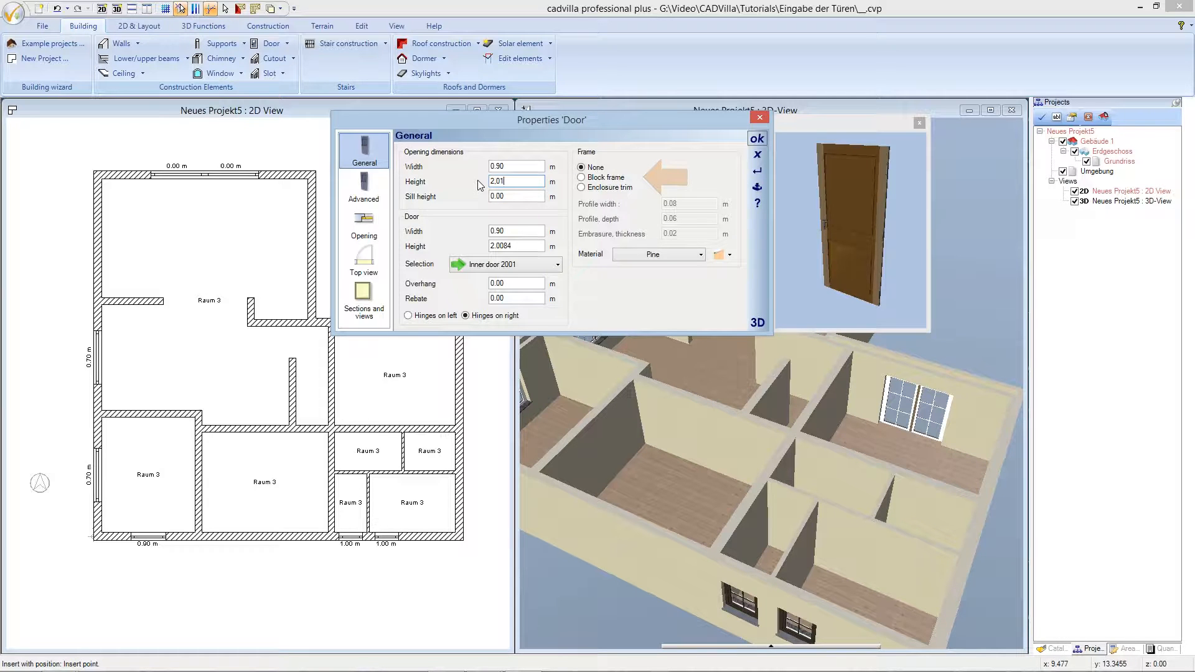
pyautogui.click(582, 178)
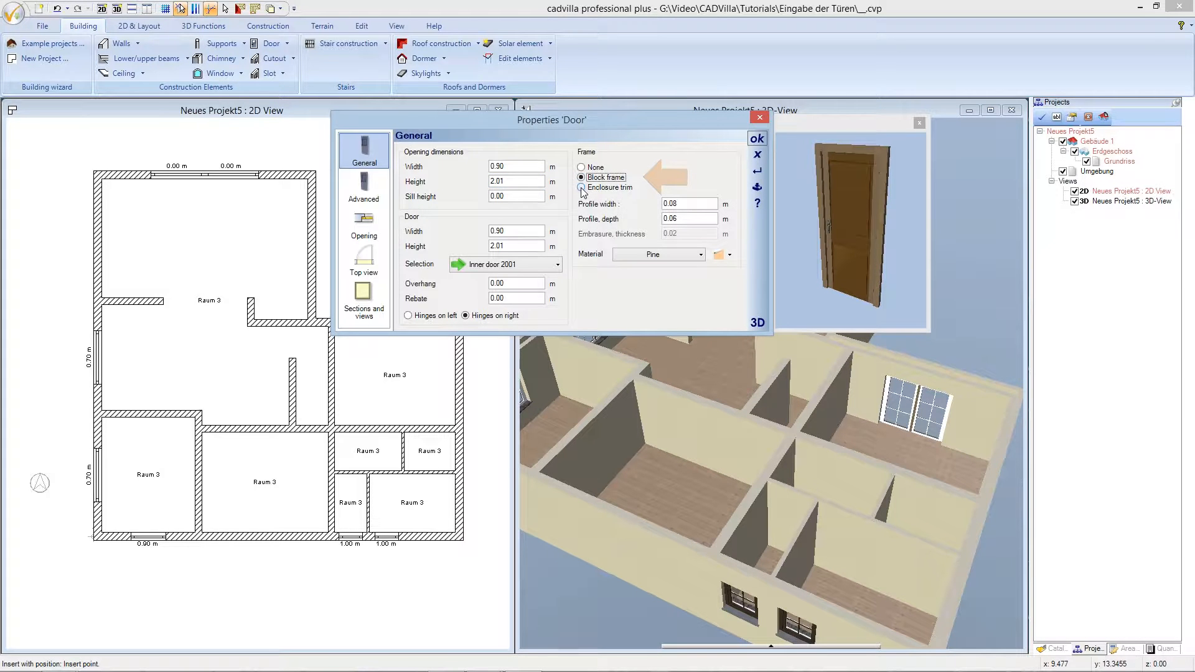
pyautogui.click(581, 188)
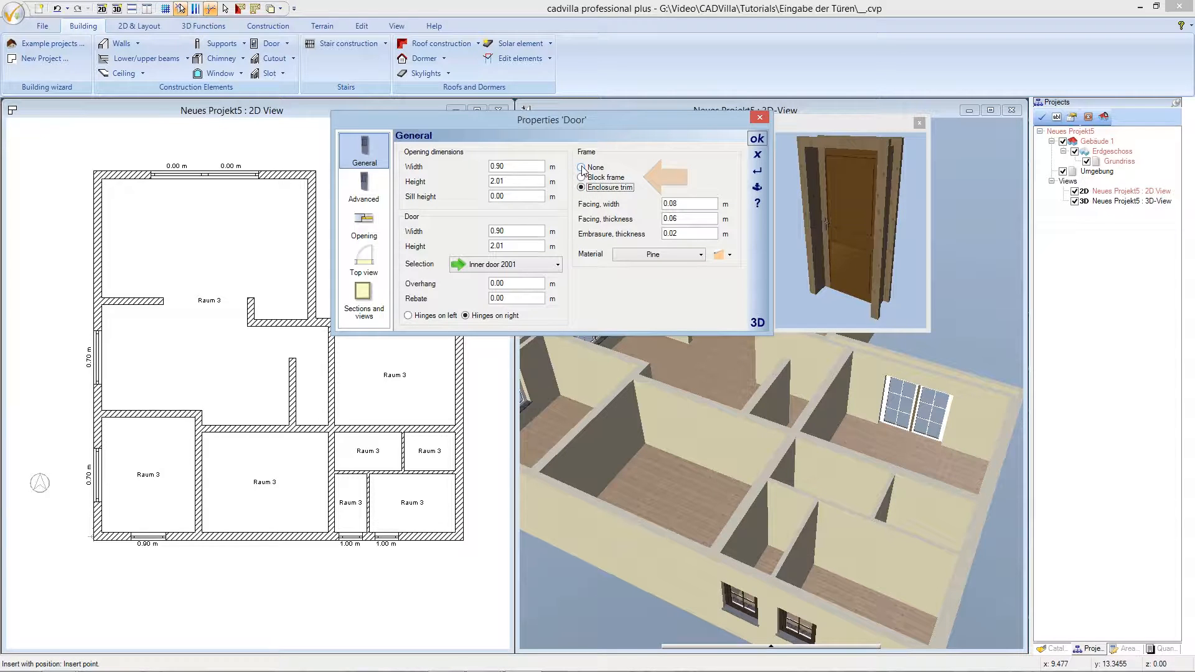
pyautogui.click(582, 168)
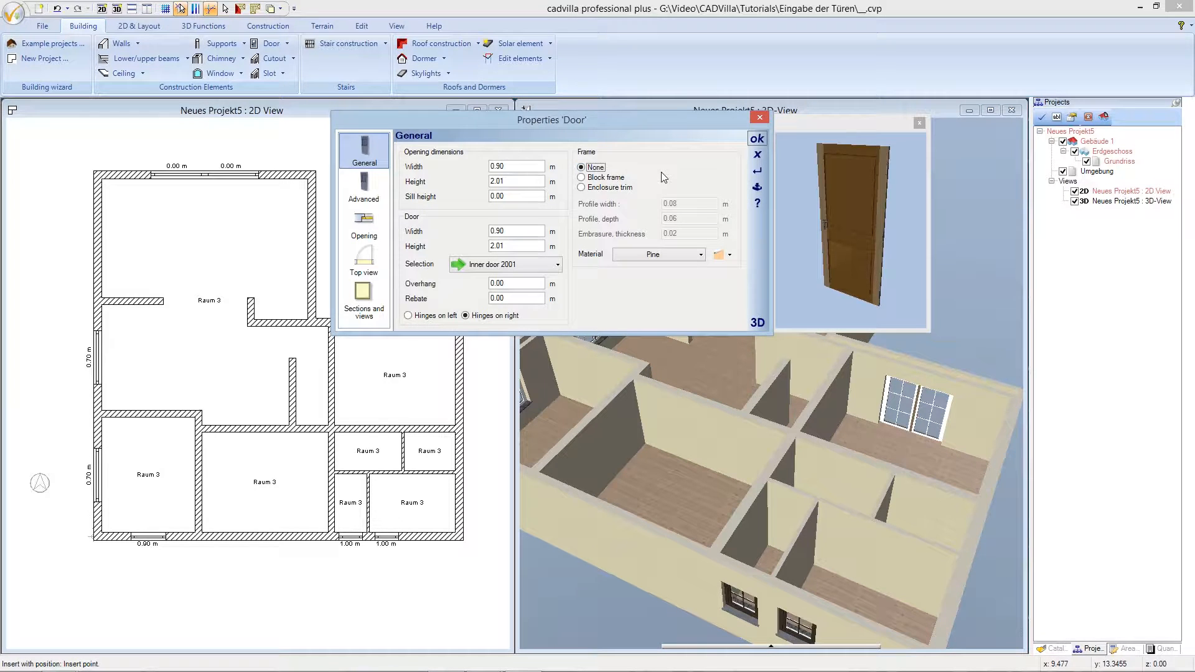
pyautogui.click(756, 140)
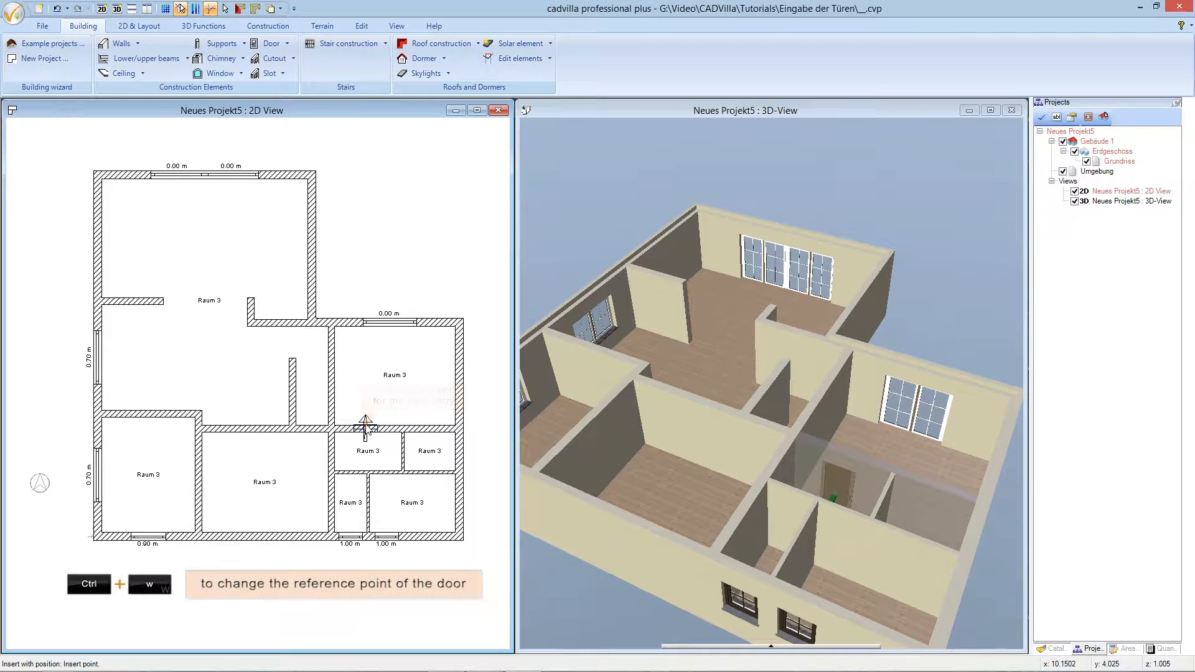
# - Swap the door's reference point and insert it 0.1 m from the wall junction below the central hall
pyautogui.hotkey('ctrl', 'w')
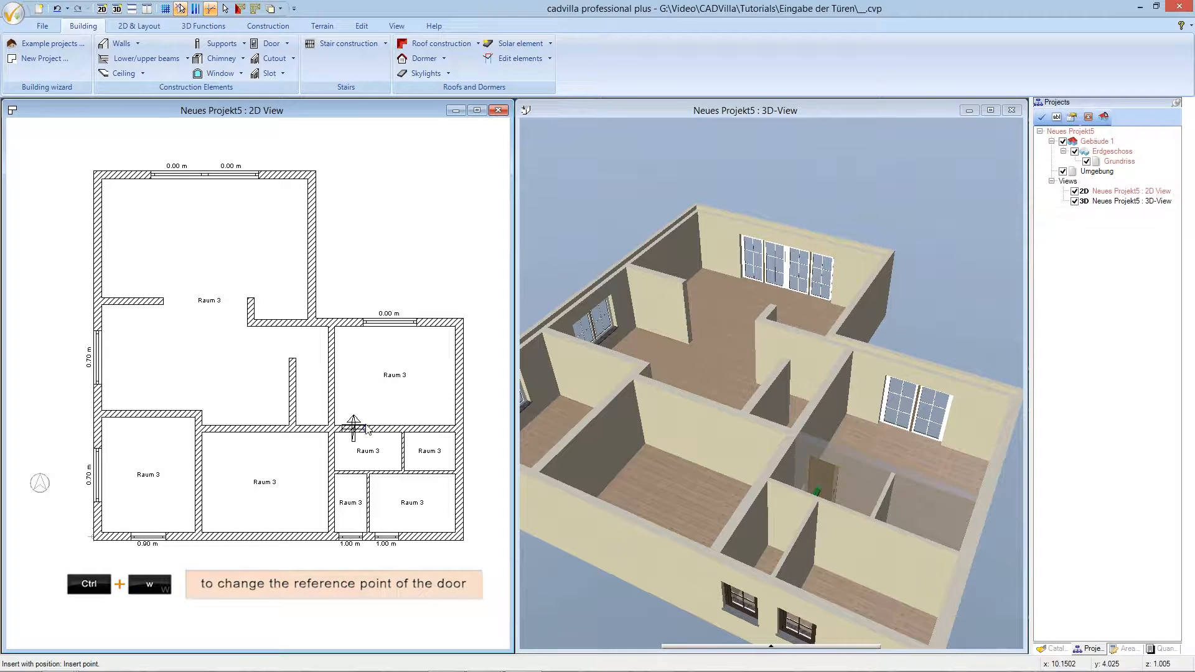
pyautogui.hotkey('ctrl', 'w')
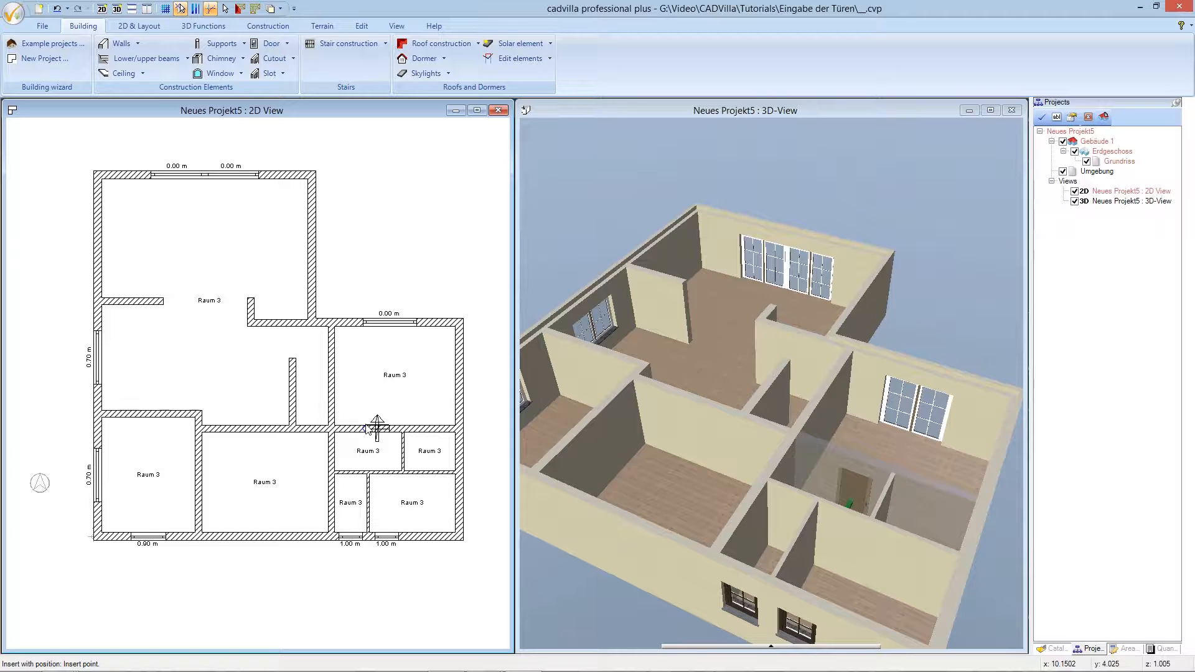
pyautogui.rightClick(366, 426)
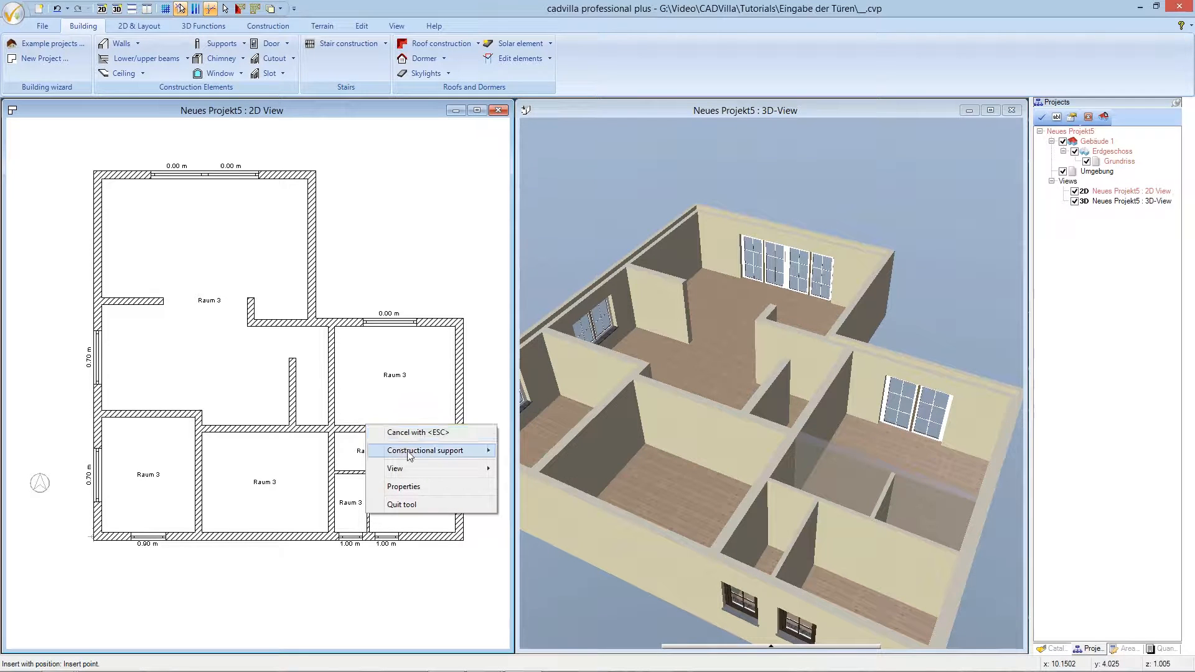
pyautogui.moveTo(411, 450)
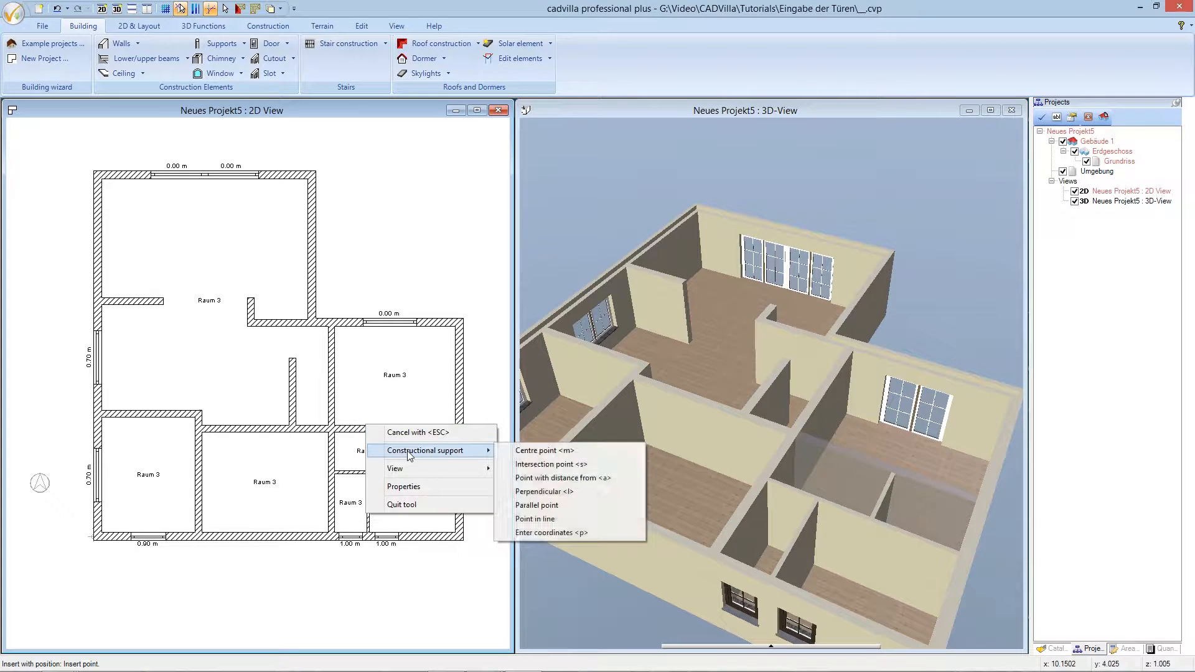
pyautogui.click(548, 477)
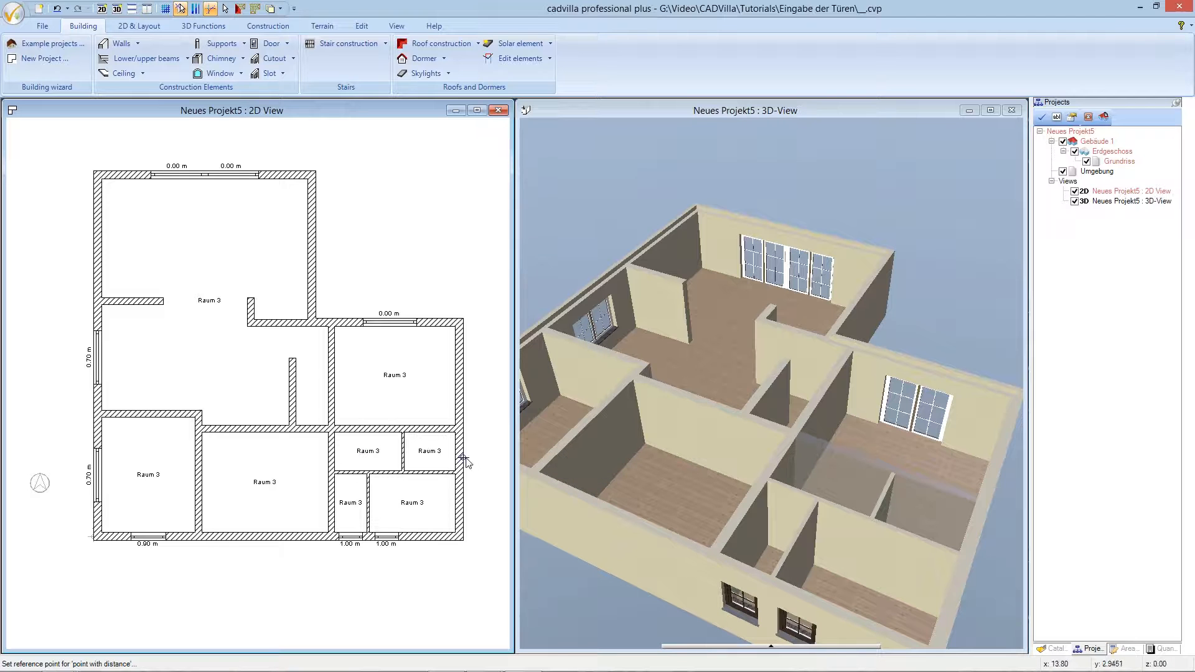
pyautogui.click(340, 426)
pyautogui.click(363, 425)
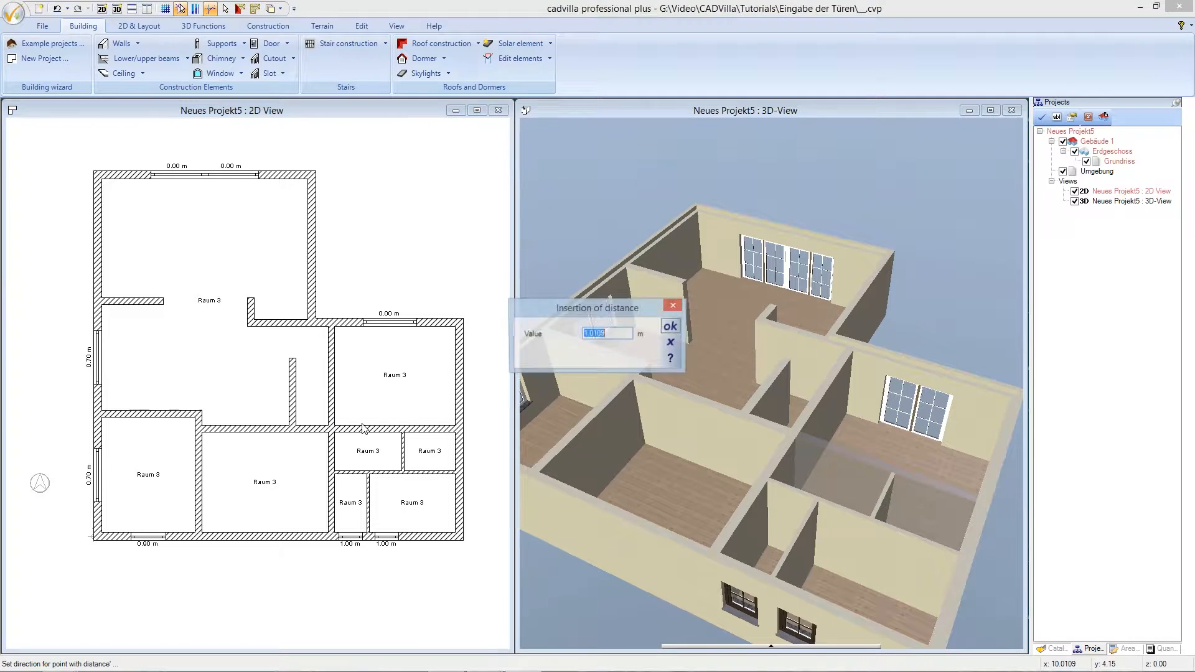
pyautogui.write('0,1')
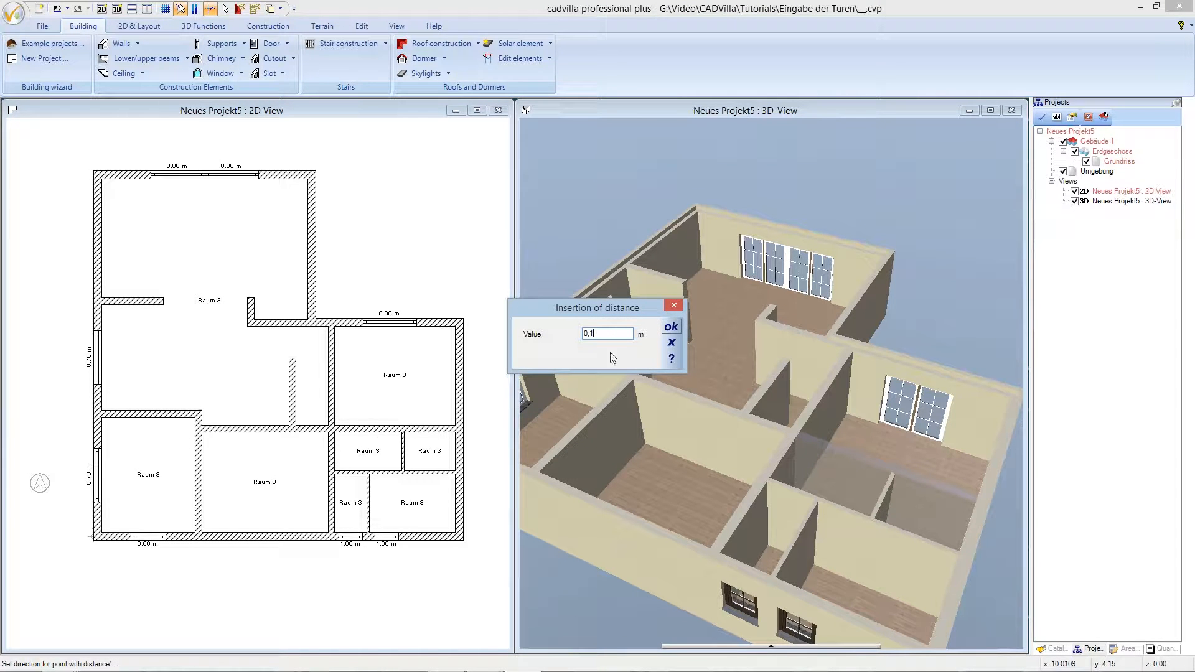
pyautogui.click(670, 328)
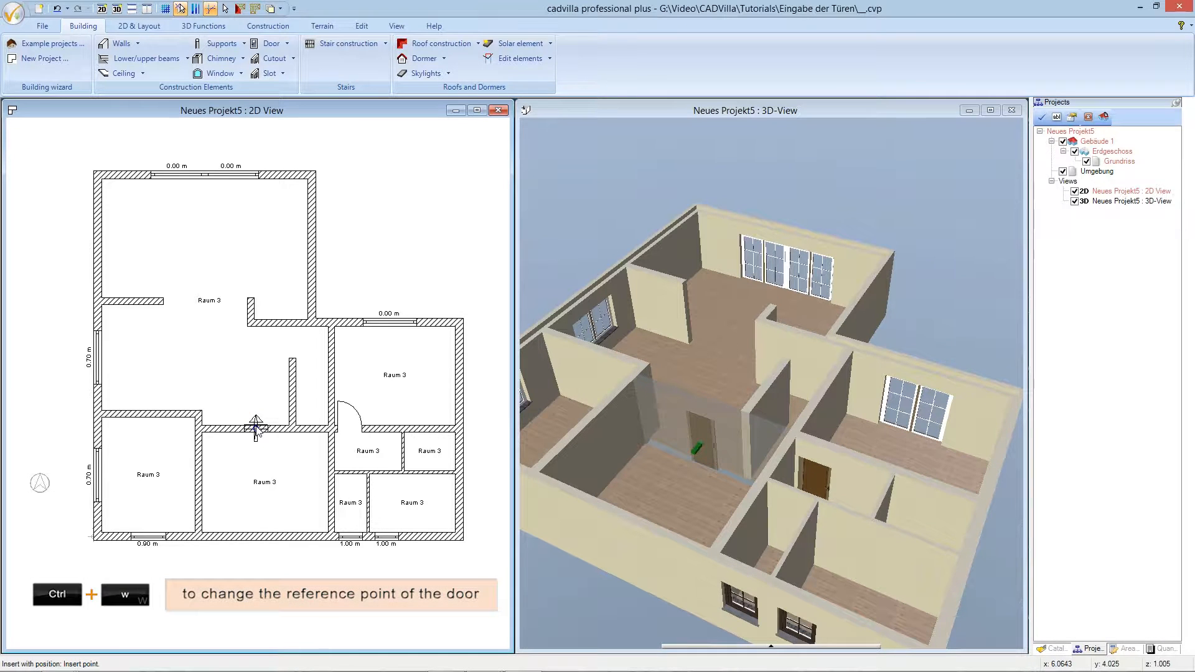
pyautogui.hotkey('ctrl', 'w')
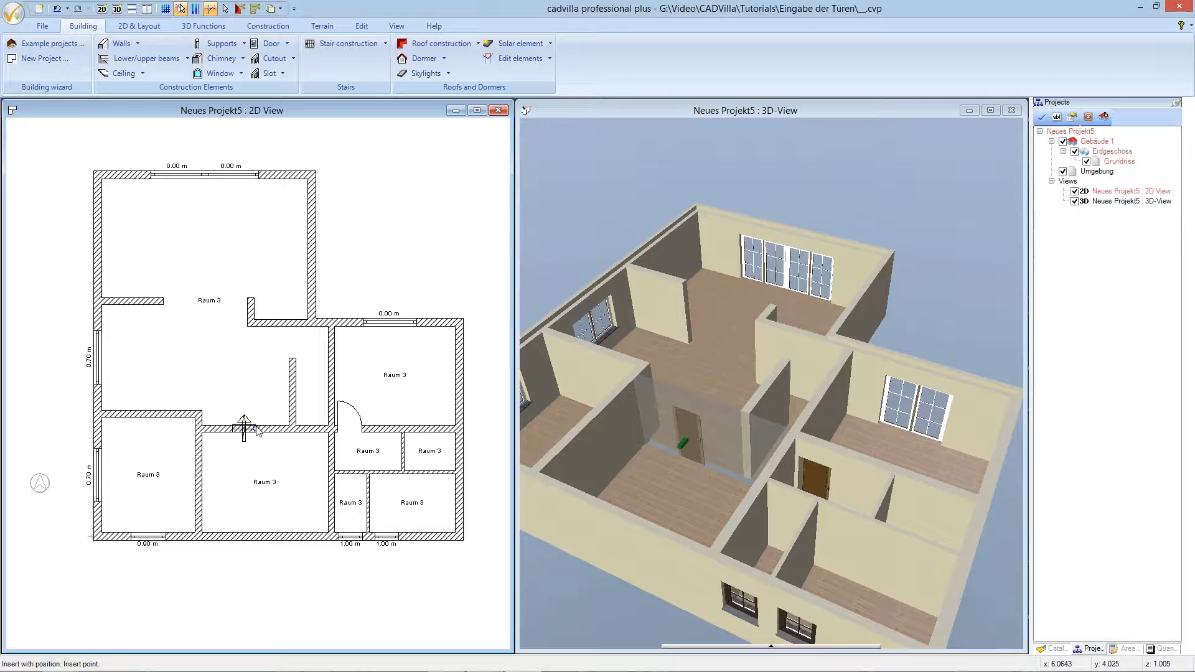
# - Insert a door 0.1 m from the wall corner between the lower-left and lower middle rooms
pyautogui.press('a')
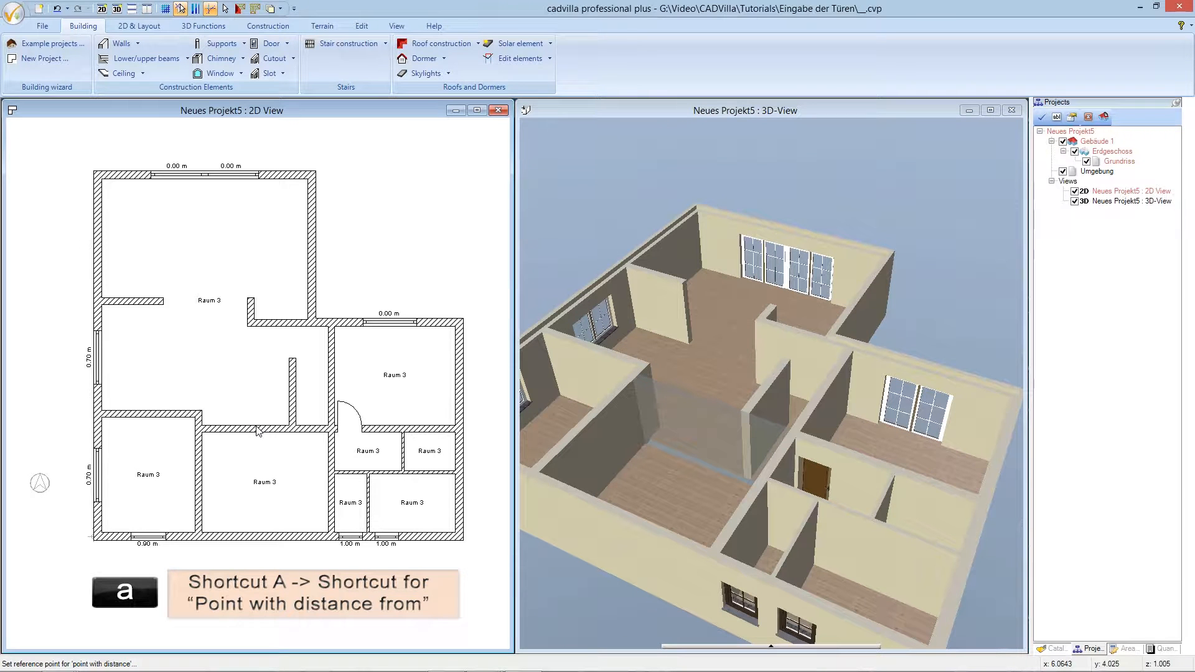
pyautogui.click(287, 427)
pyautogui.click(266, 427)
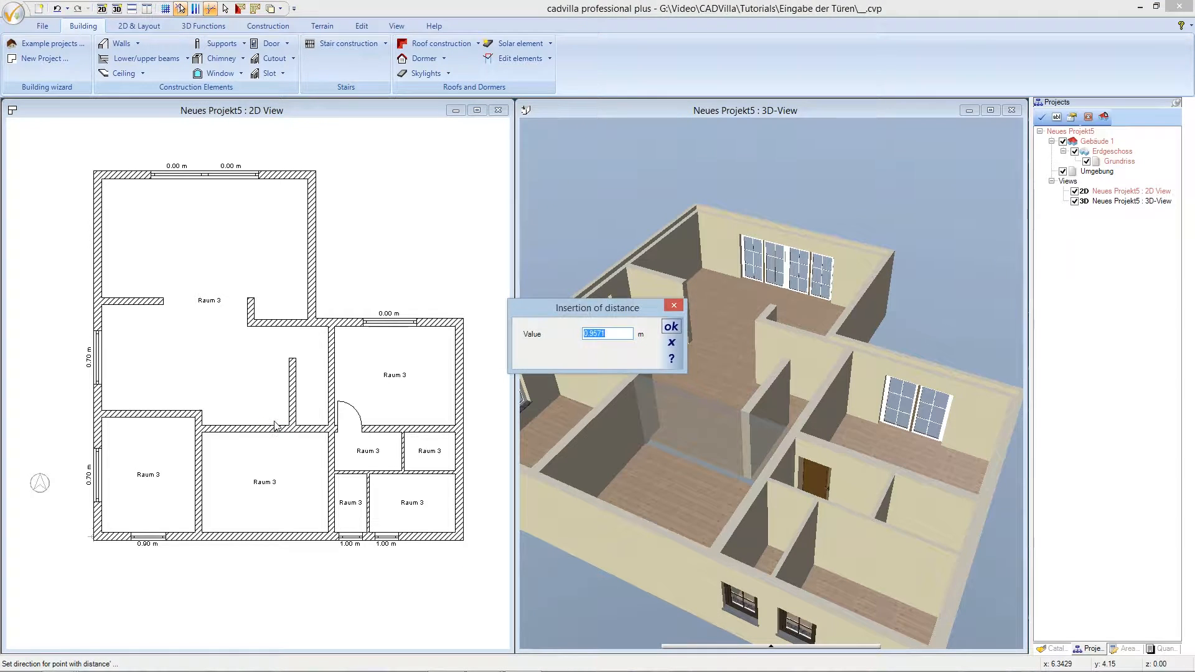
pyautogui.write('0,1')
pyautogui.click(671, 327)
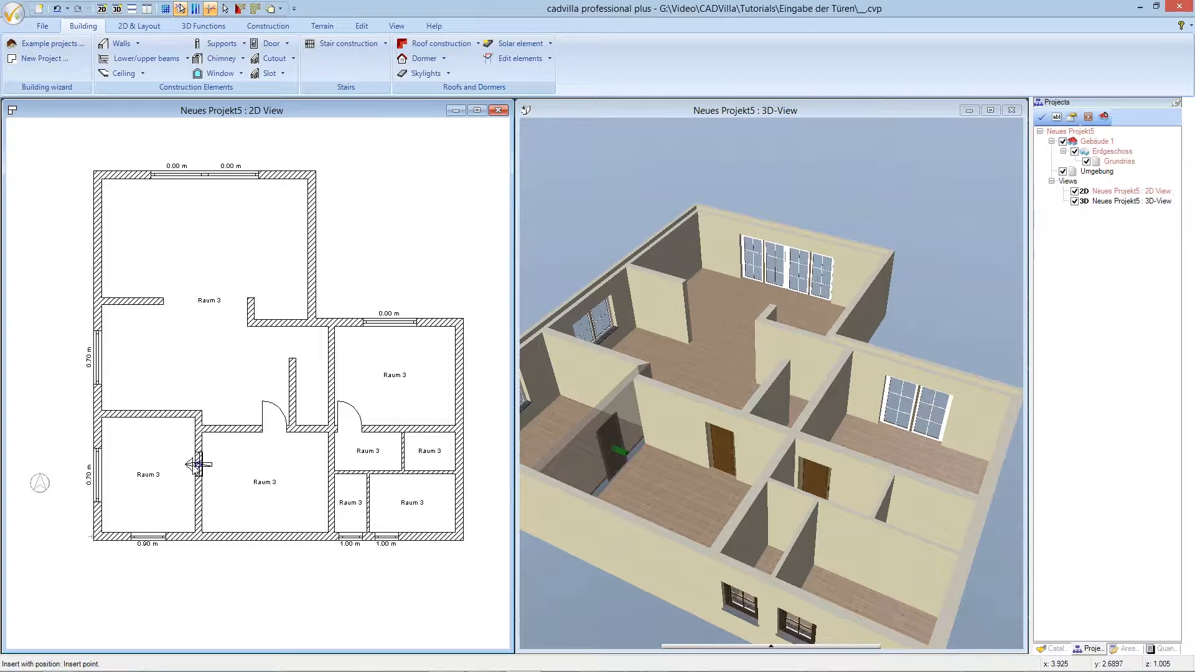
pyautogui.hotkey('ctrl', 'w')
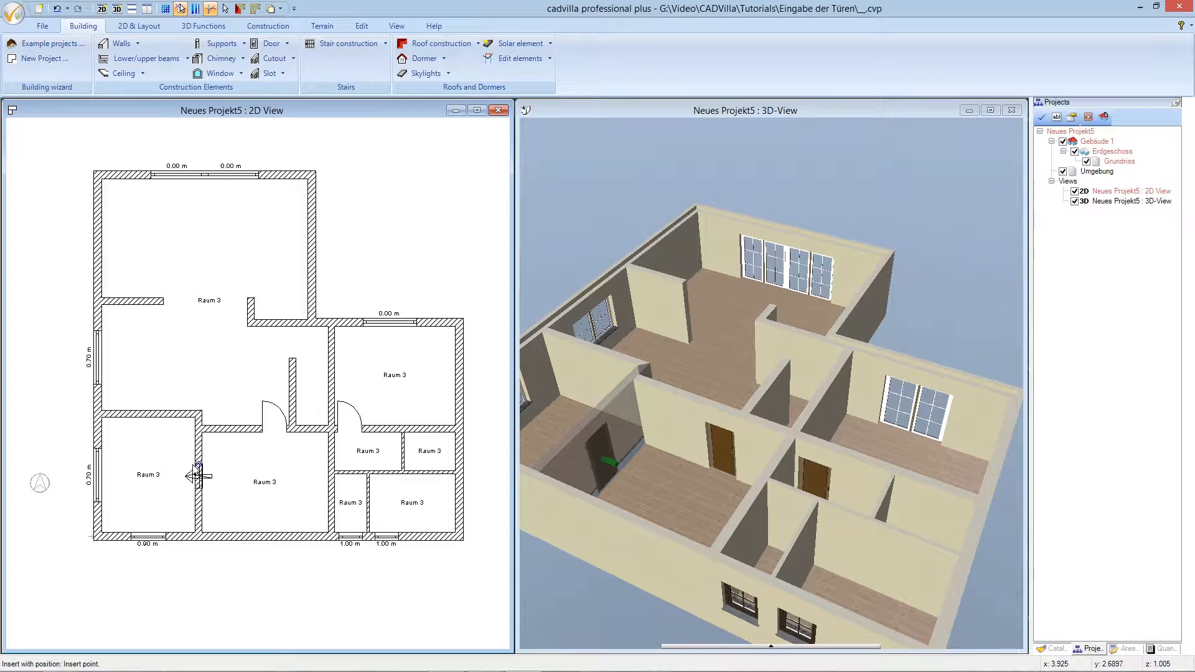
# - Insert a door 1.15 m from the reference point in the wall between the two lower-left rooms
pyautogui.press('a')
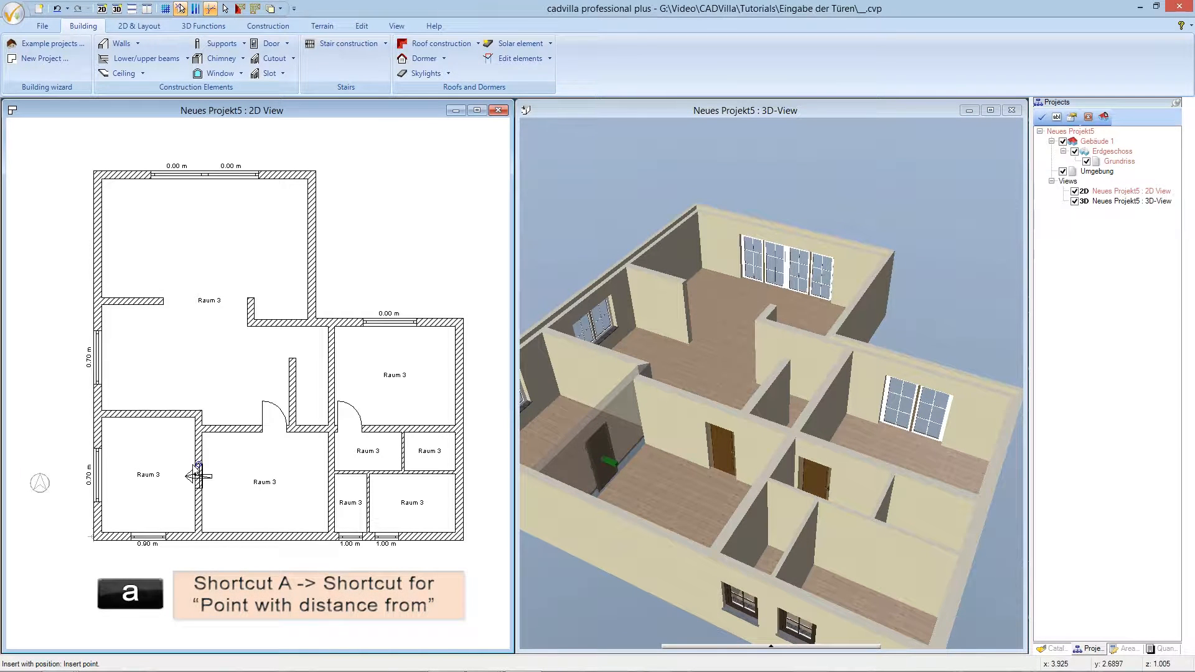
pyautogui.press('a')
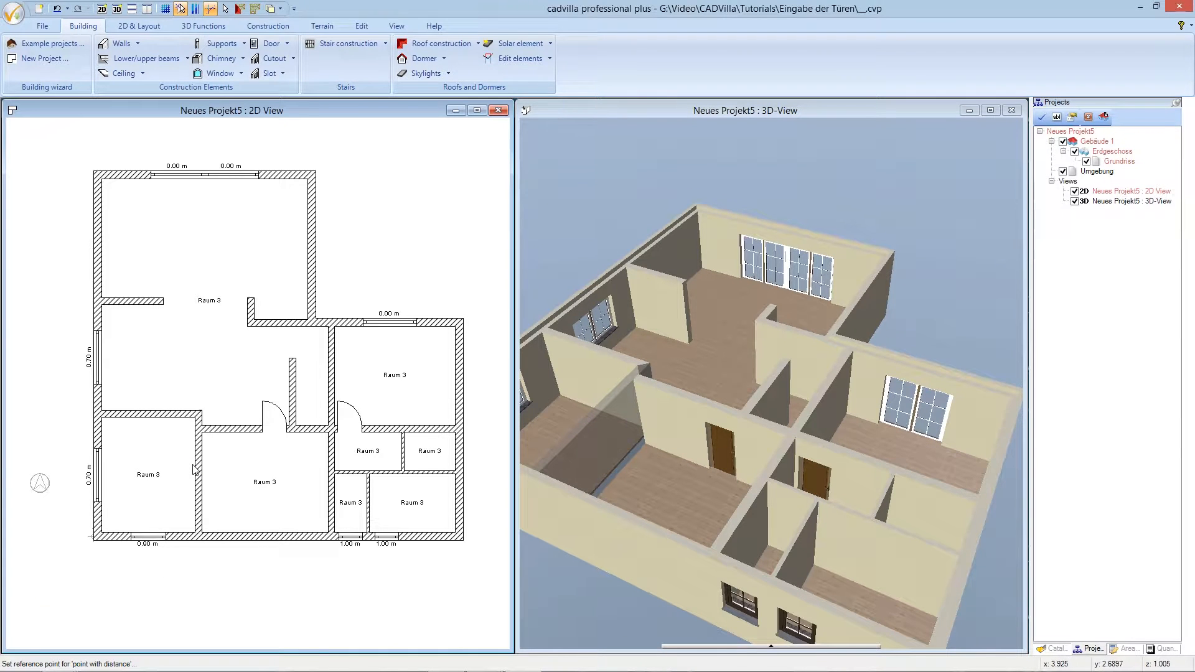
pyautogui.click(198, 427)
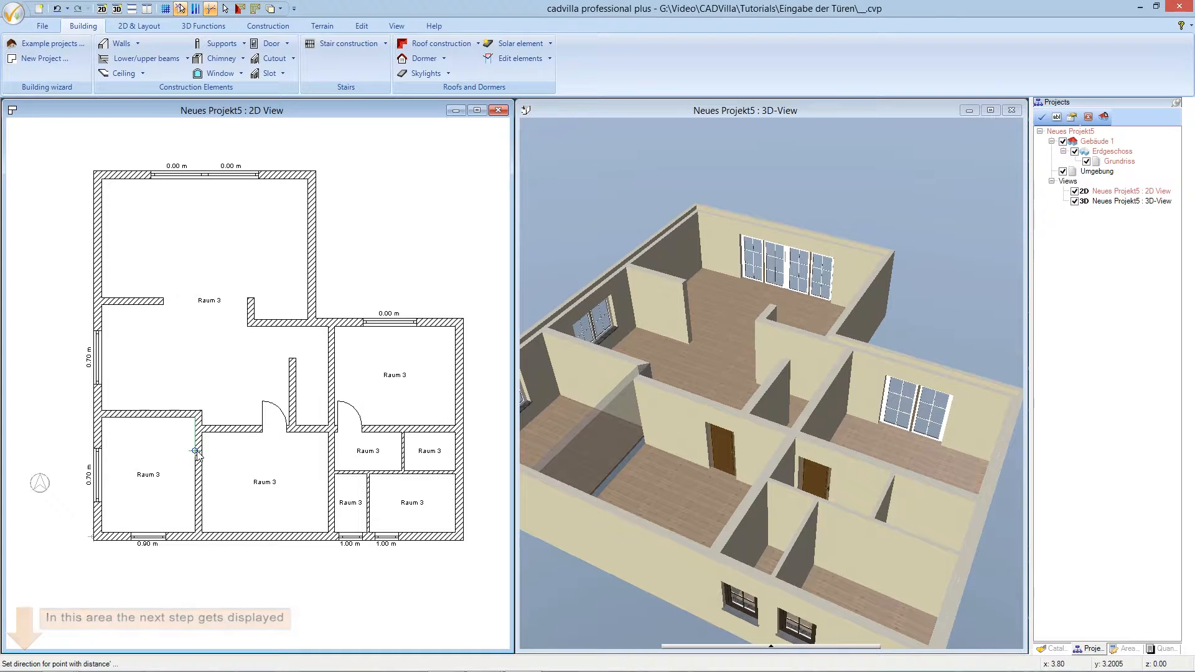
pyautogui.click(199, 457)
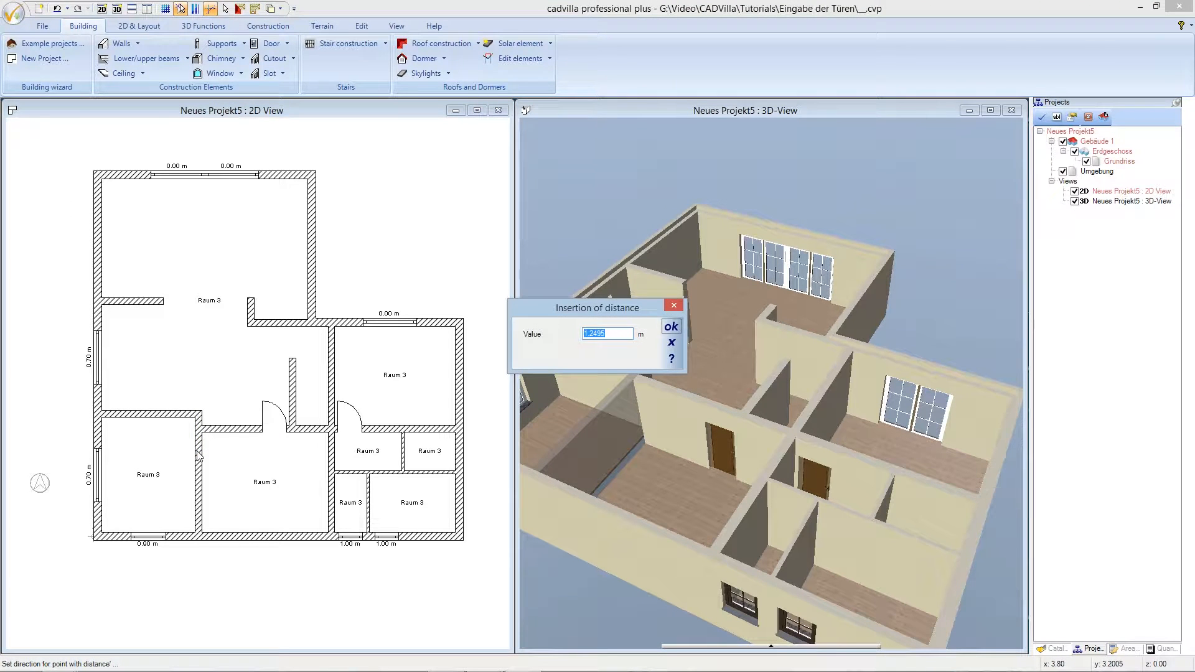
pyautogui.write('1')
pyautogui.write('.15')
pyautogui.click(671, 329)
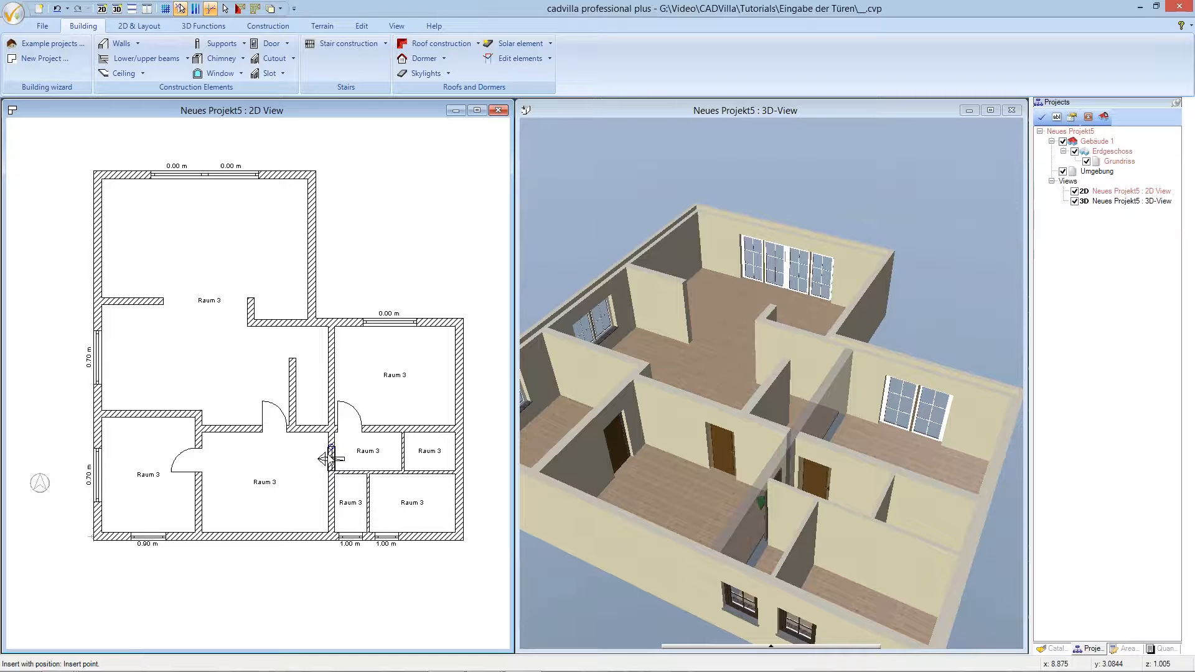
# - Insert the first door into the small central room, 0.1 m from the wall corner
pyautogui.press('p')
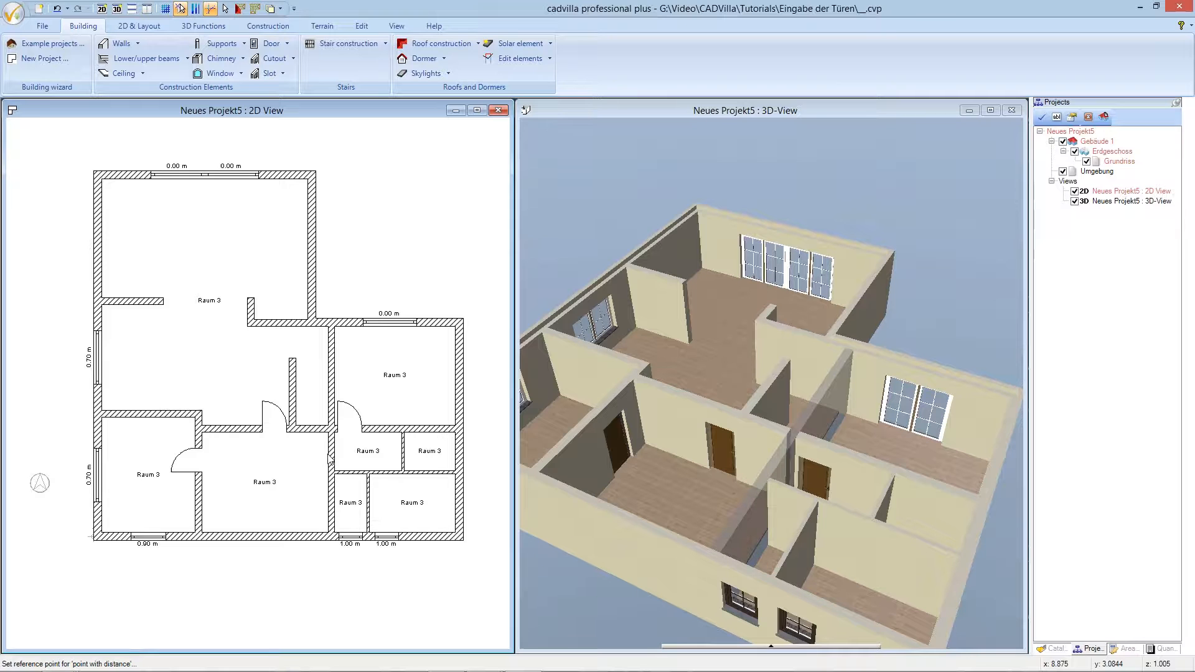
pyautogui.click(331, 440)
pyautogui.click(323, 450)
pyautogui.write('0.1')
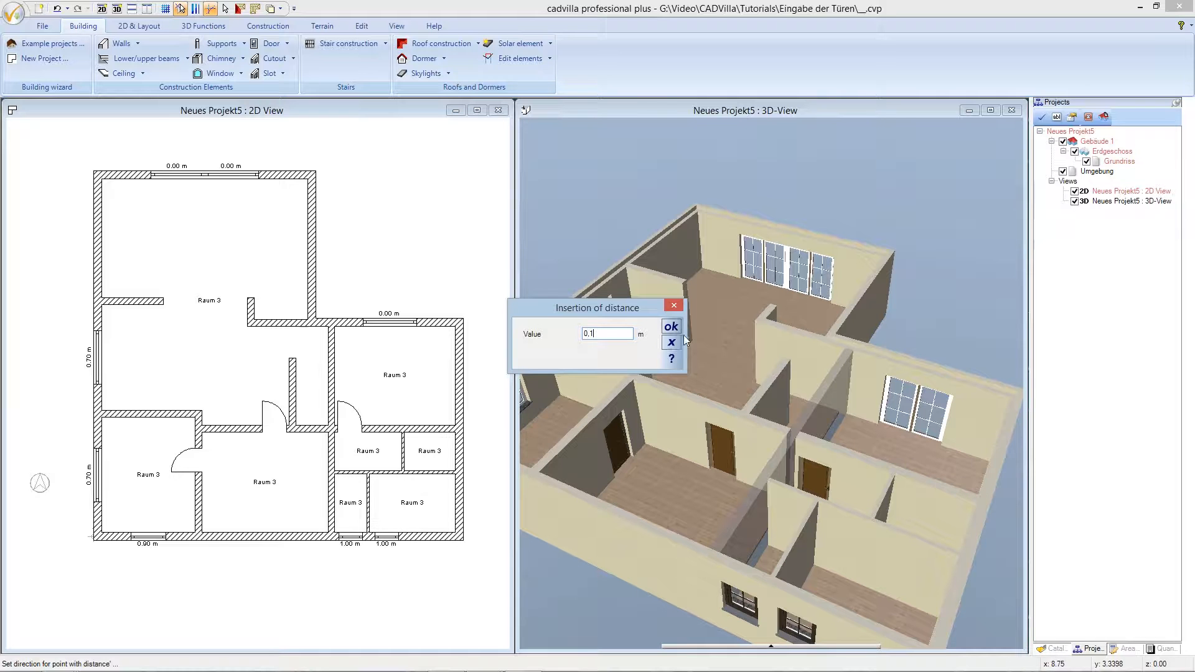
pyautogui.click(674, 327)
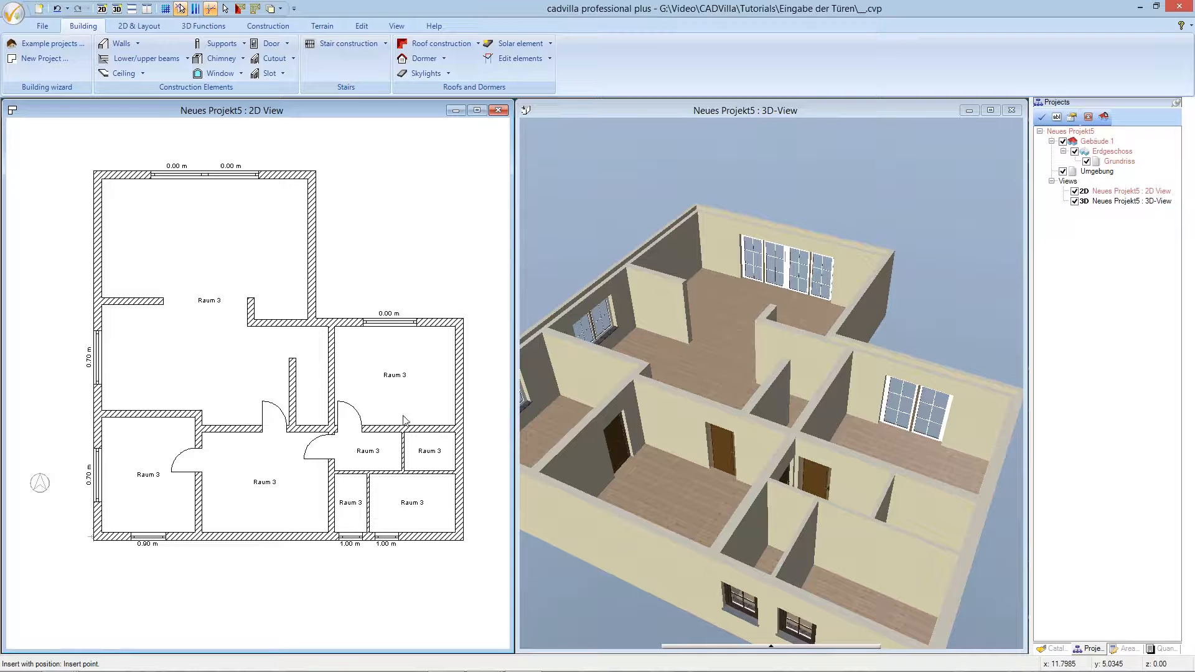
# - Insert a second door 0.1 m from the corner, linking the central hall with the small room below
pyautogui.click(353, 481)
pyautogui.write('0,1')
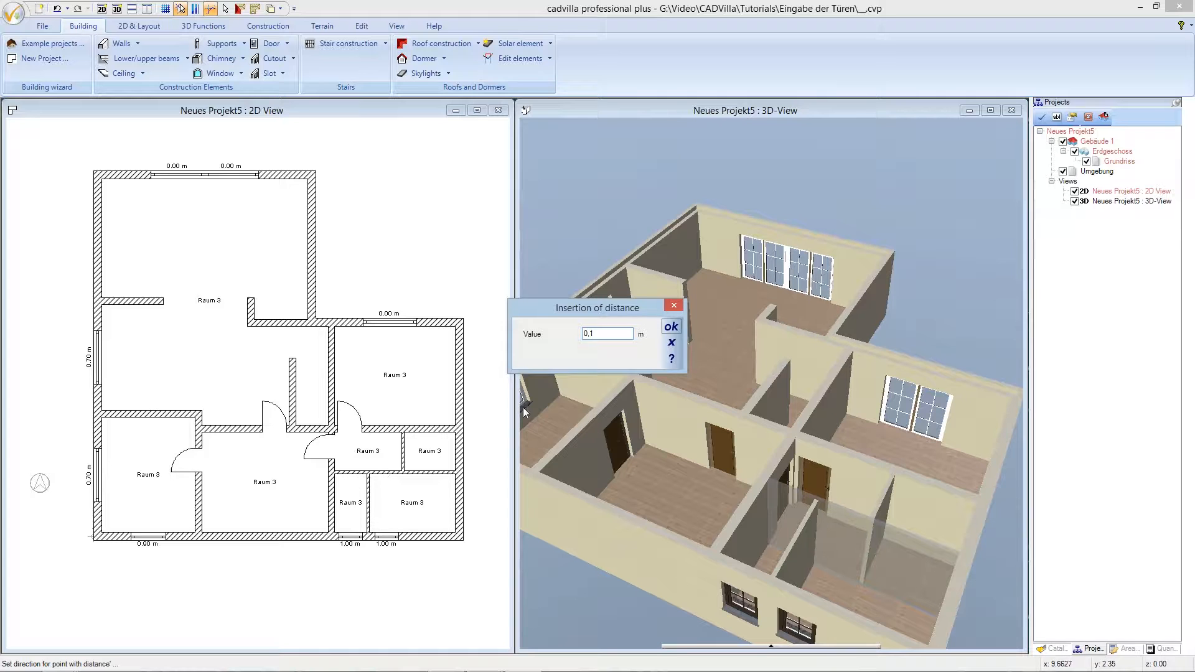
pyautogui.click(670, 328)
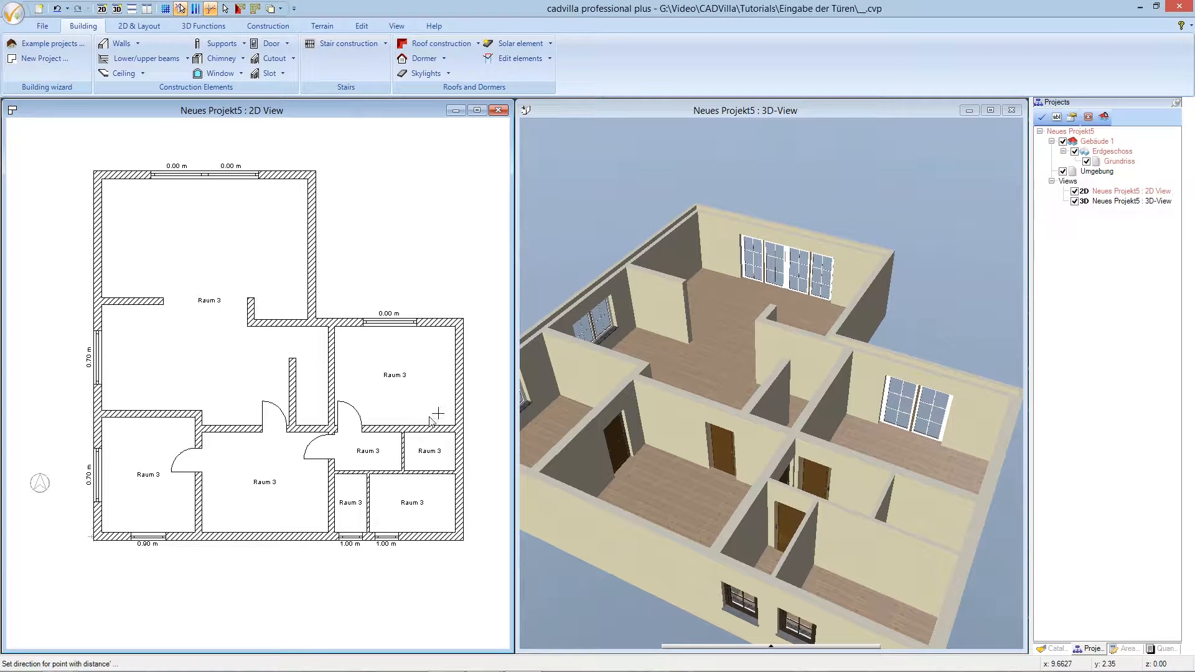
pyautogui.rightClick(383, 479)
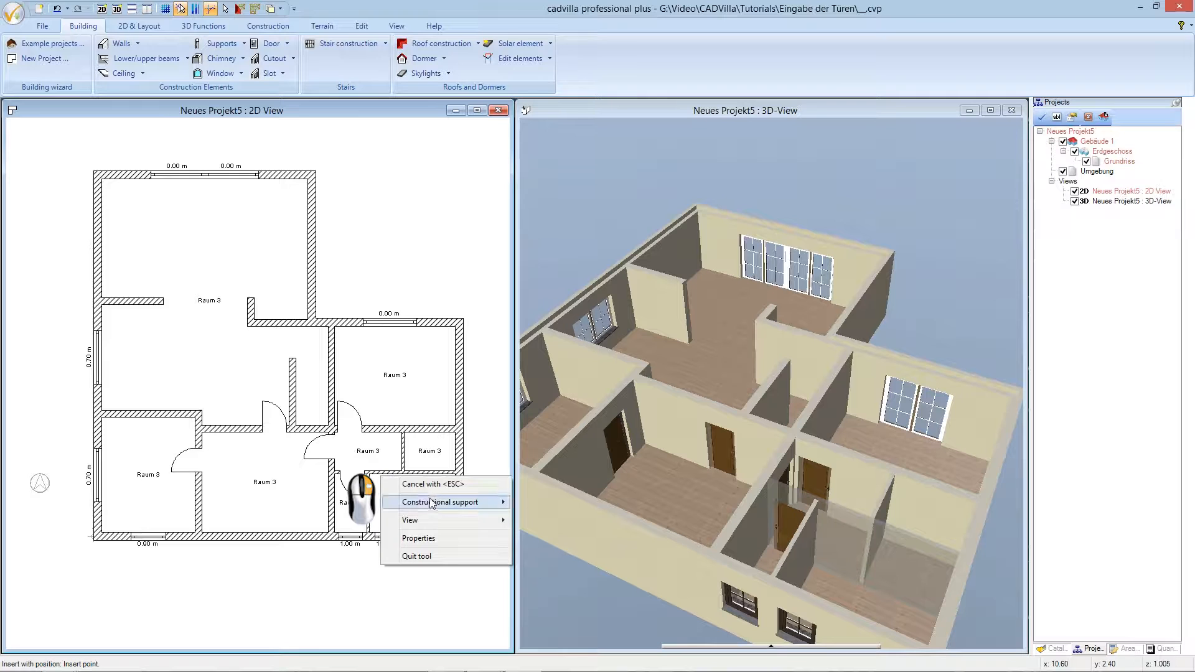
# - Insert a door 0.1 m from the corner between the small lower room and the lower-right room
pyautogui.moveTo(431, 502)
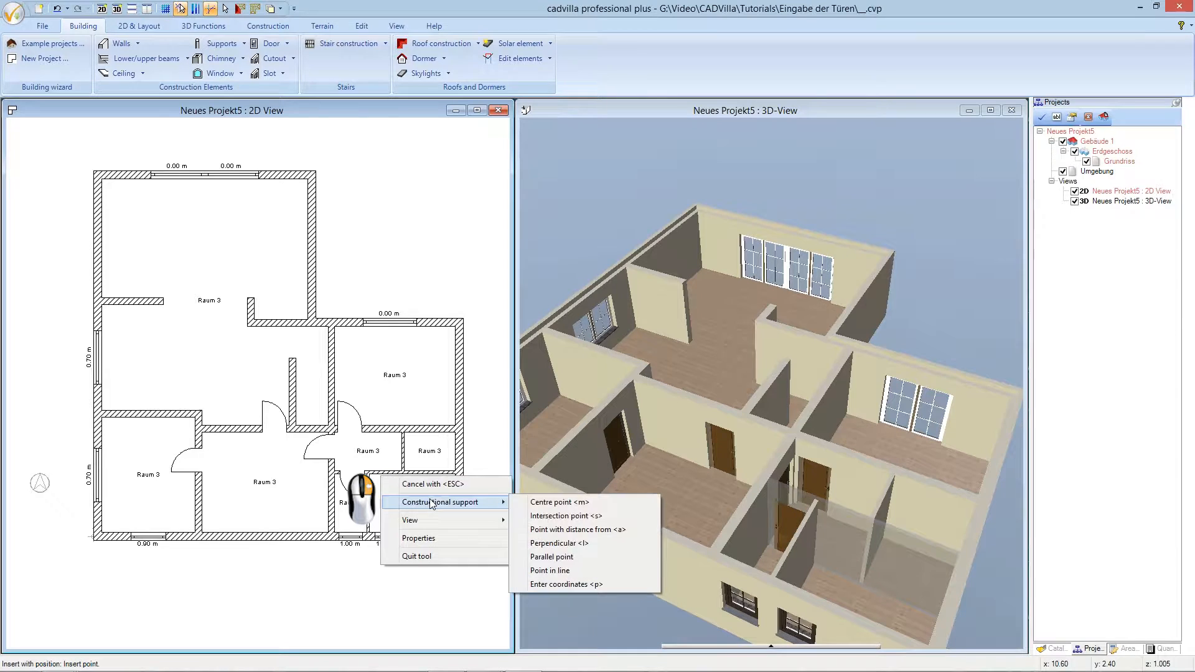
pyautogui.click(548, 531)
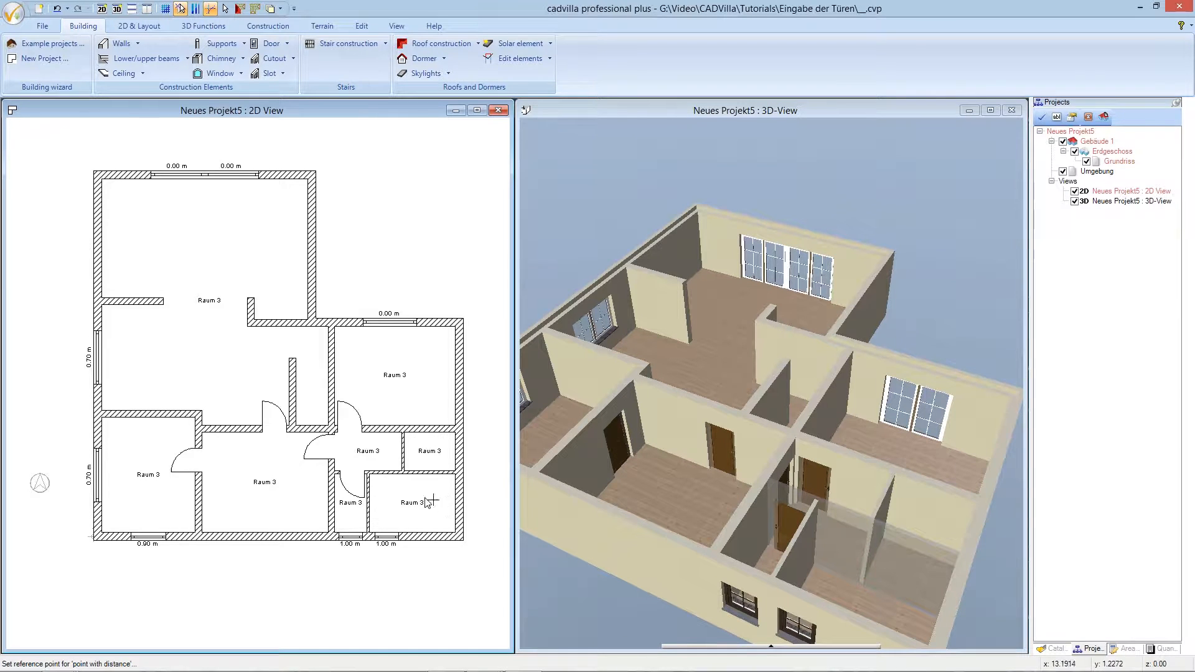
pyautogui.click(373, 478)
pyautogui.click(388, 482)
pyautogui.write('0,1')
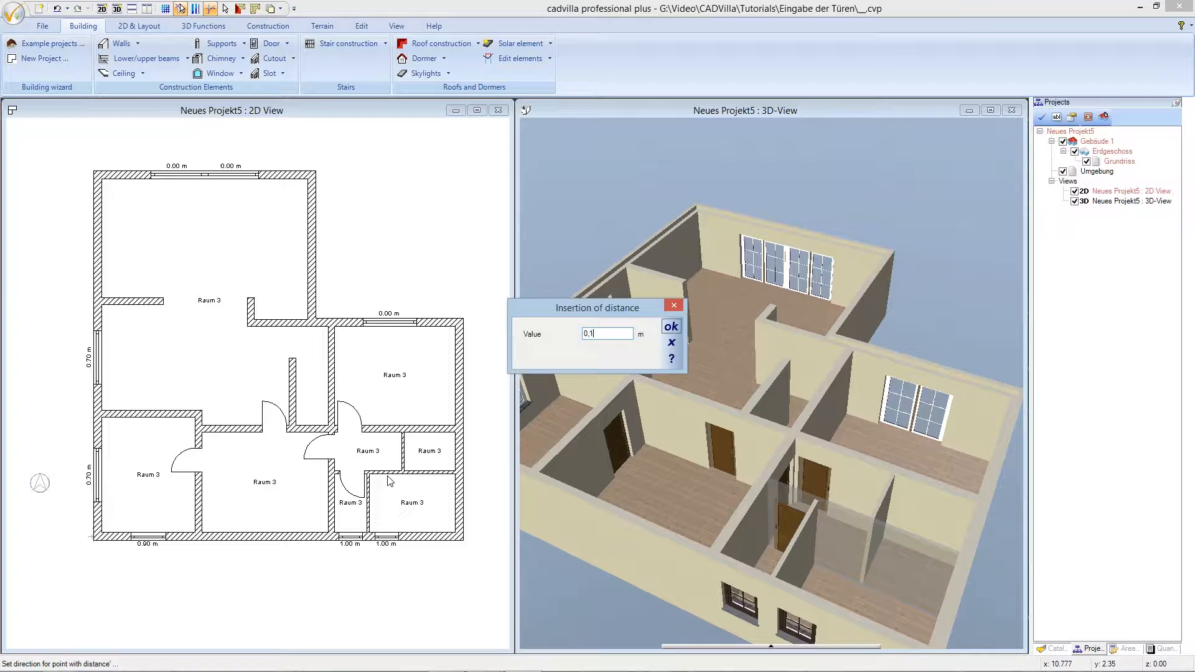
pyautogui.click(671, 327)
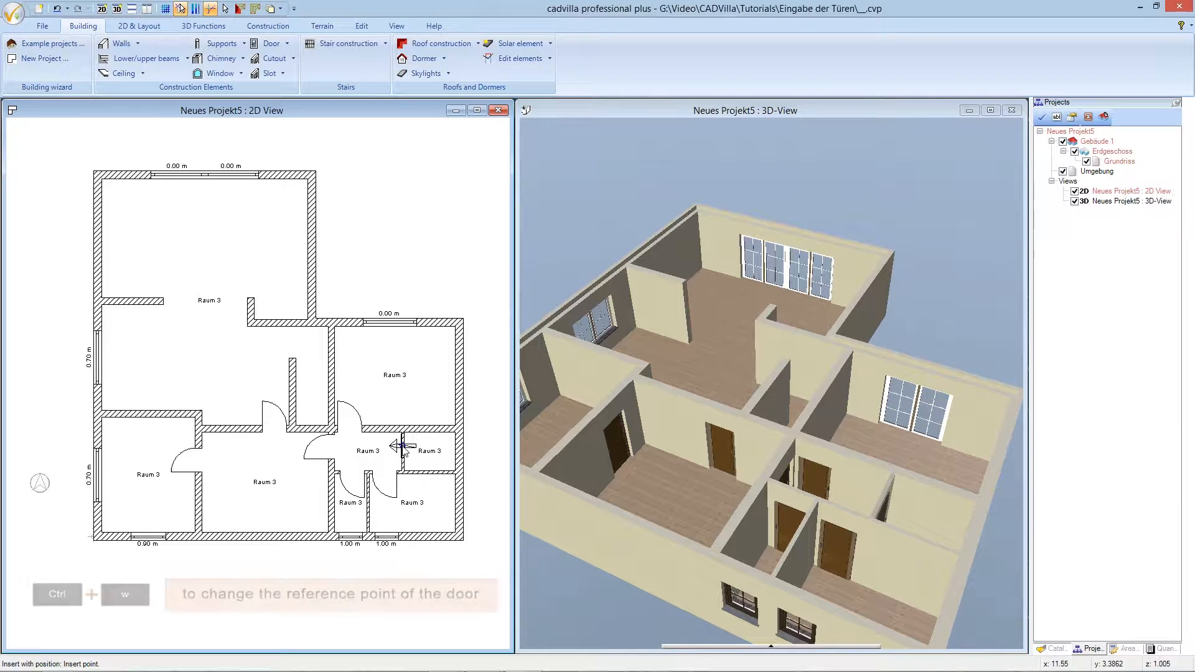
# - Insert a door 0.10 m from the wall end into the small right-edge room, then exit and select the lower-right room
pyautogui.hotkey('ctrl', 'w')
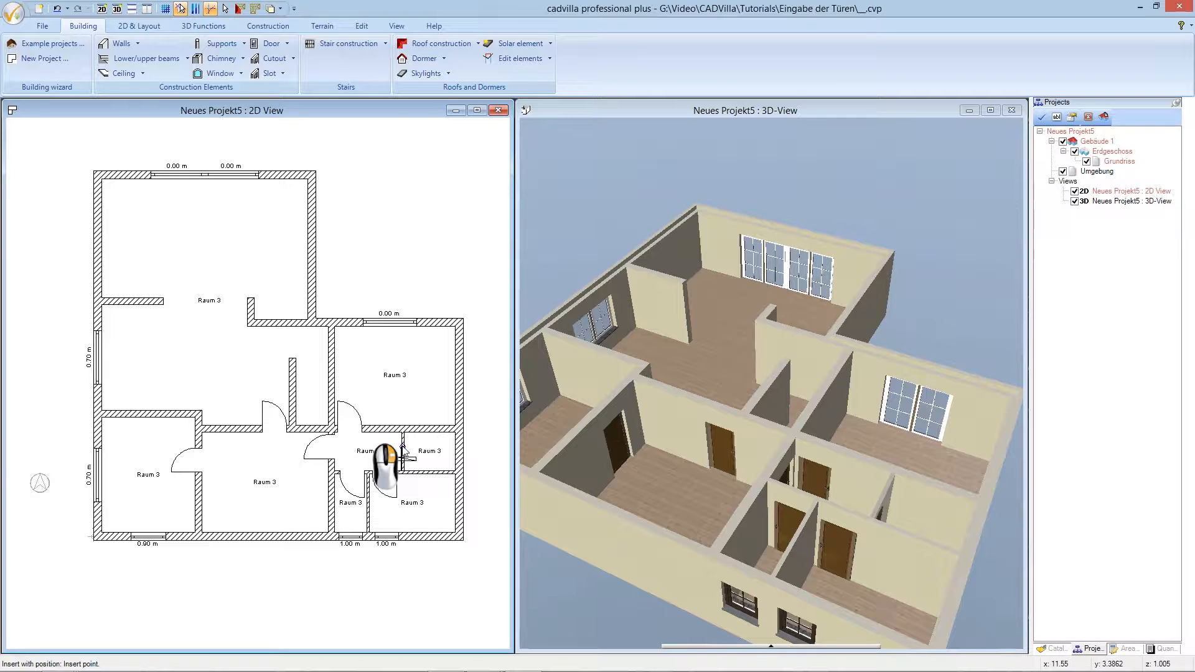
pyautogui.rightClick(403, 446)
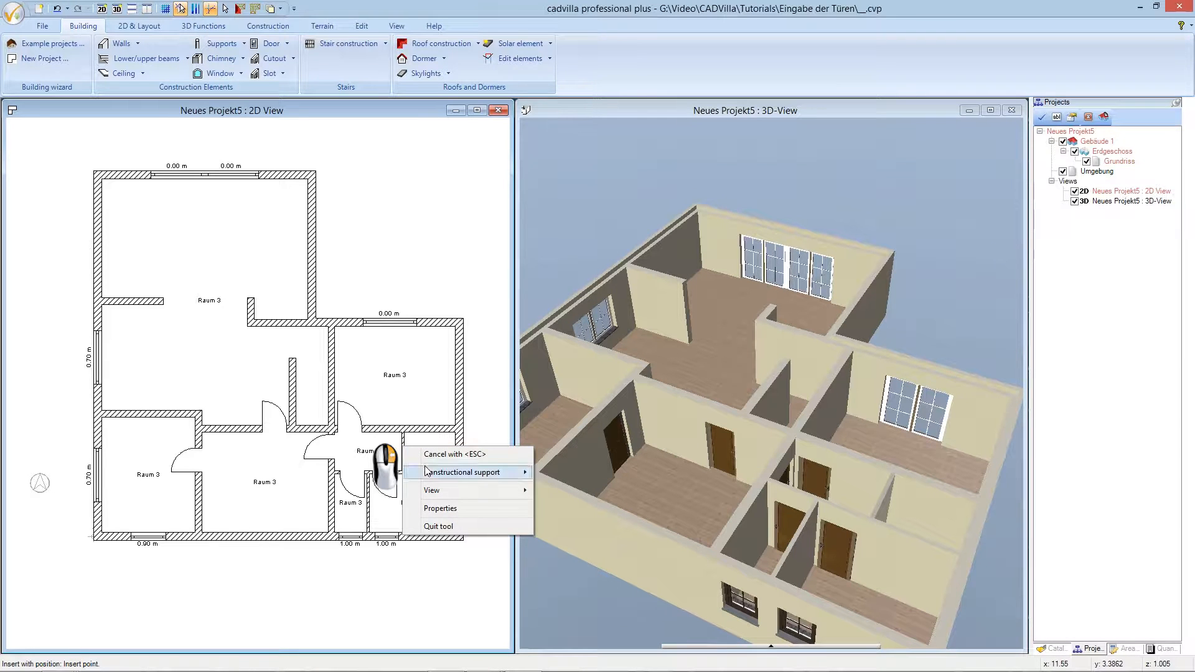
pyautogui.moveTo(428, 471)
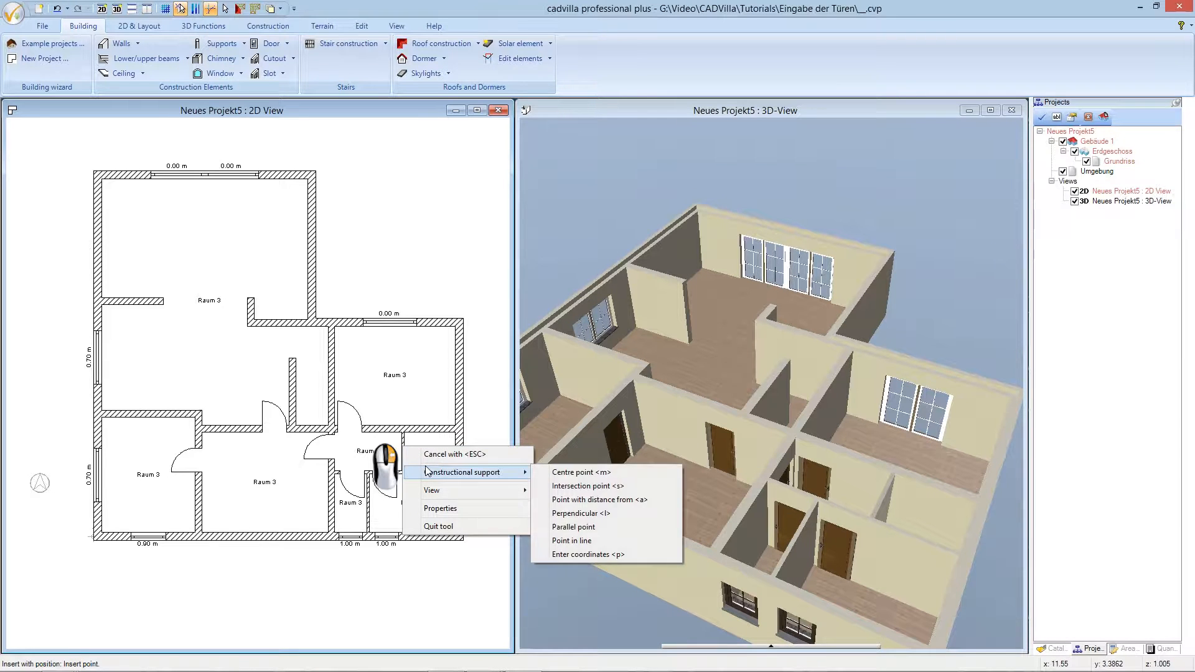
pyautogui.click(564, 500)
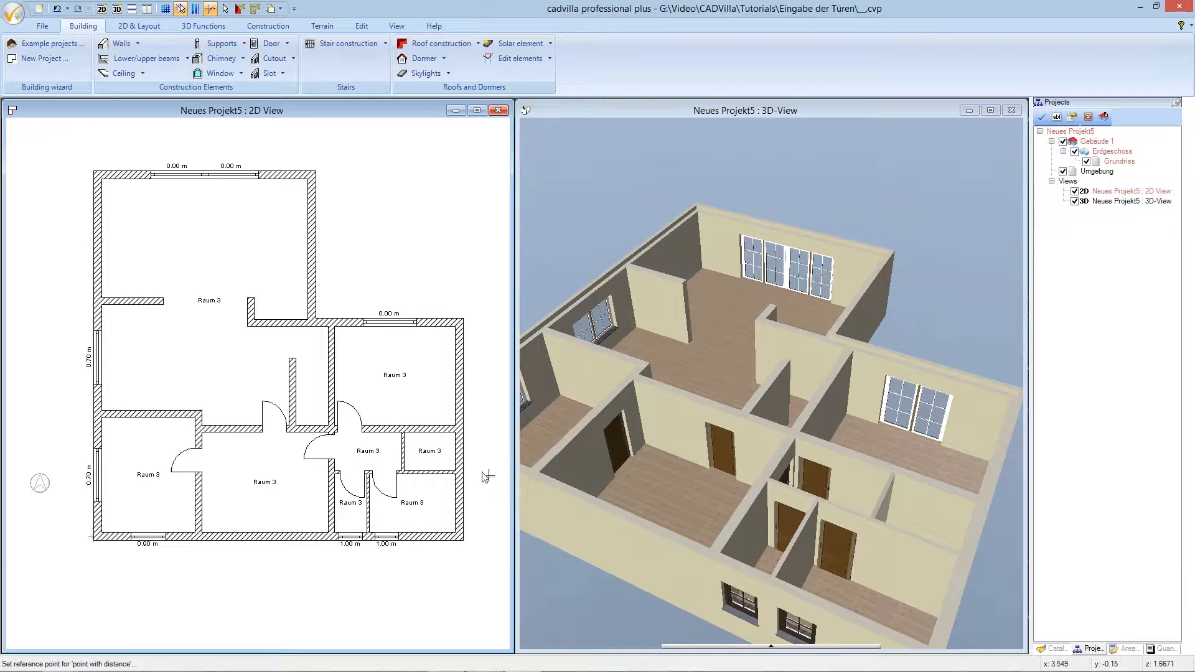
pyautogui.click(403, 439)
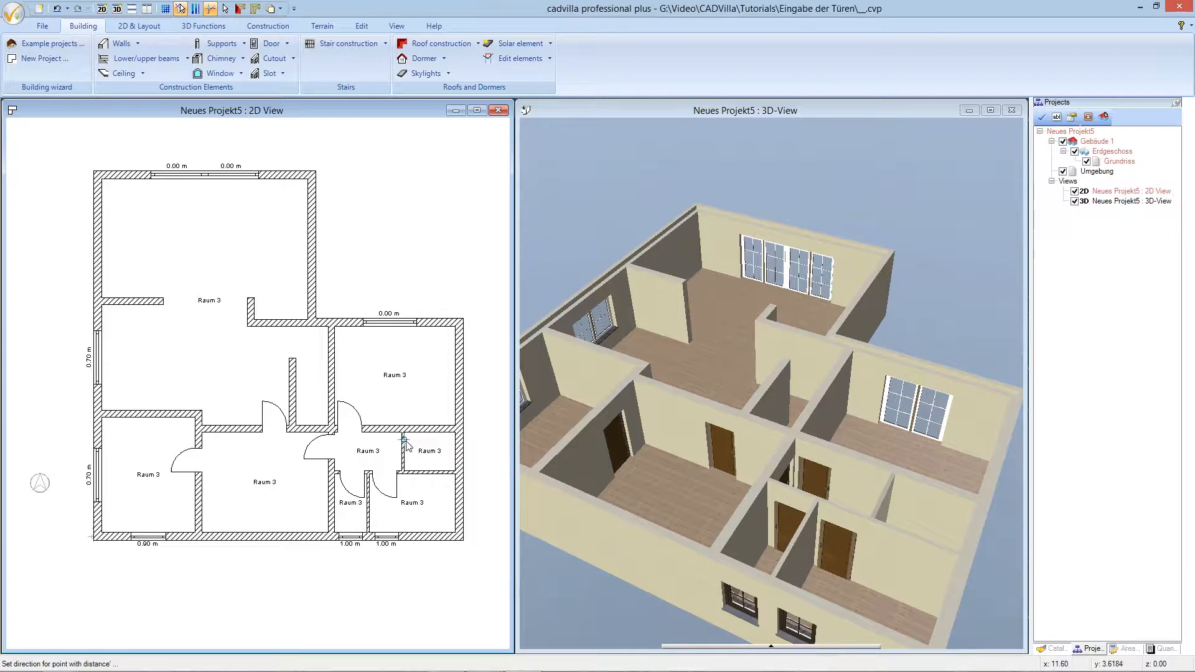
pyautogui.click(405, 454)
pyautogui.write('0.10')
pyautogui.click(672, 326)
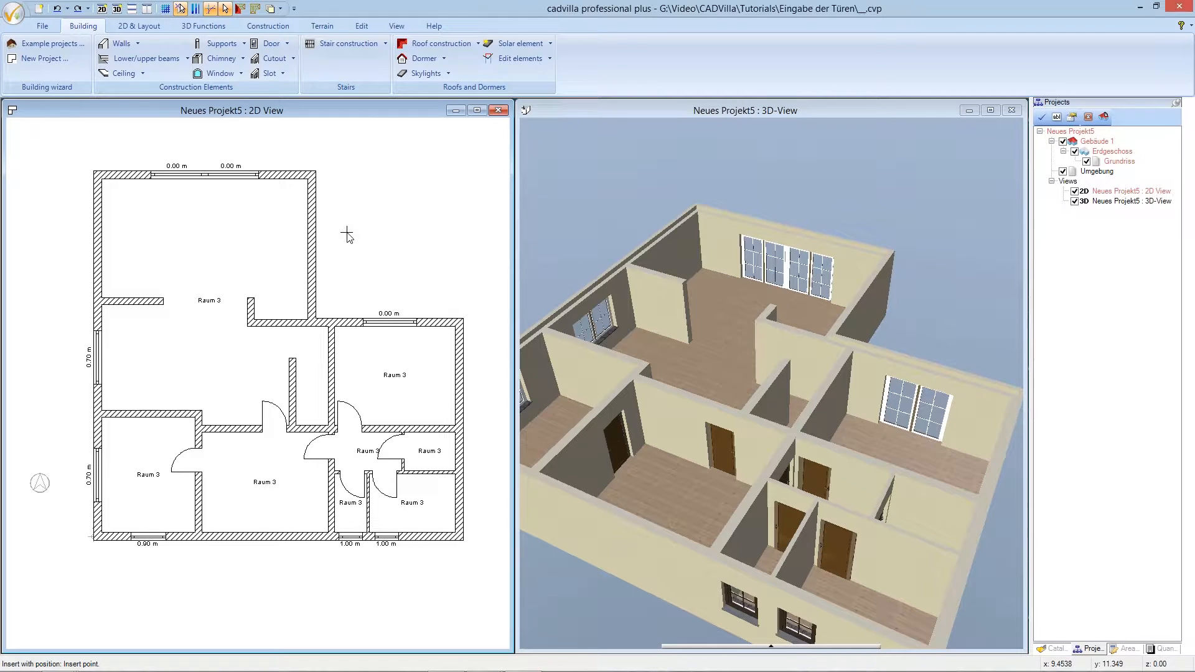
pyautogui.press('Escape')
pyautogui.click(384, 498)
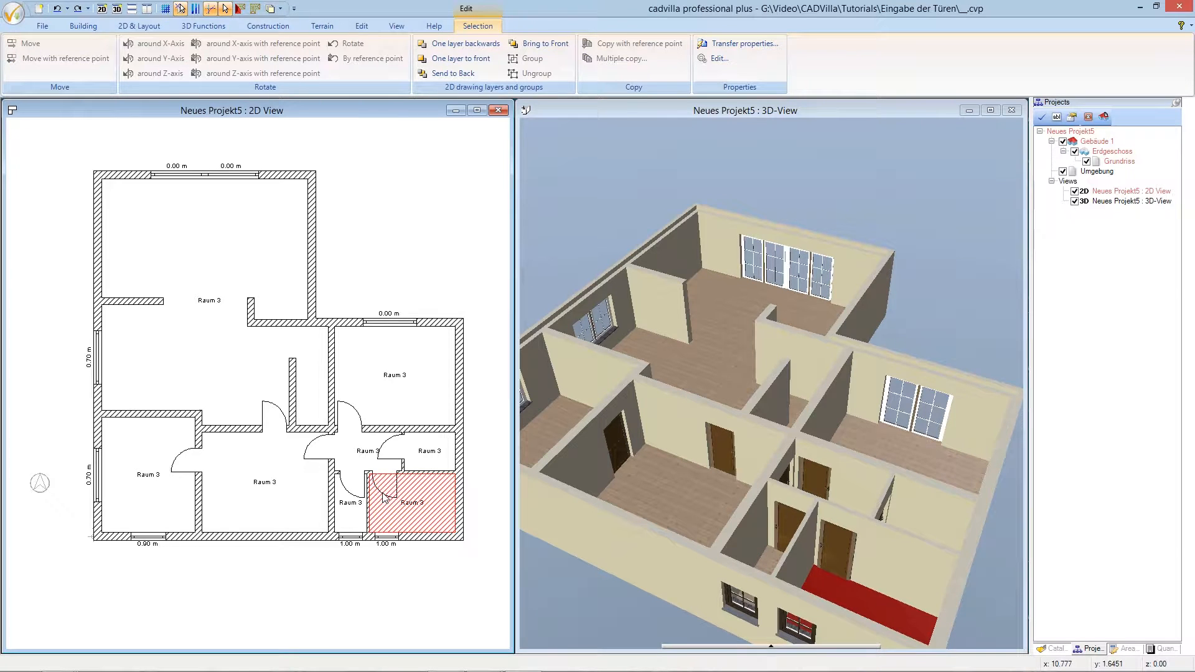
# - Change the opening hinge of the lower-right room's door and the hall's lower-right door
pyautogui.click(385, 497)
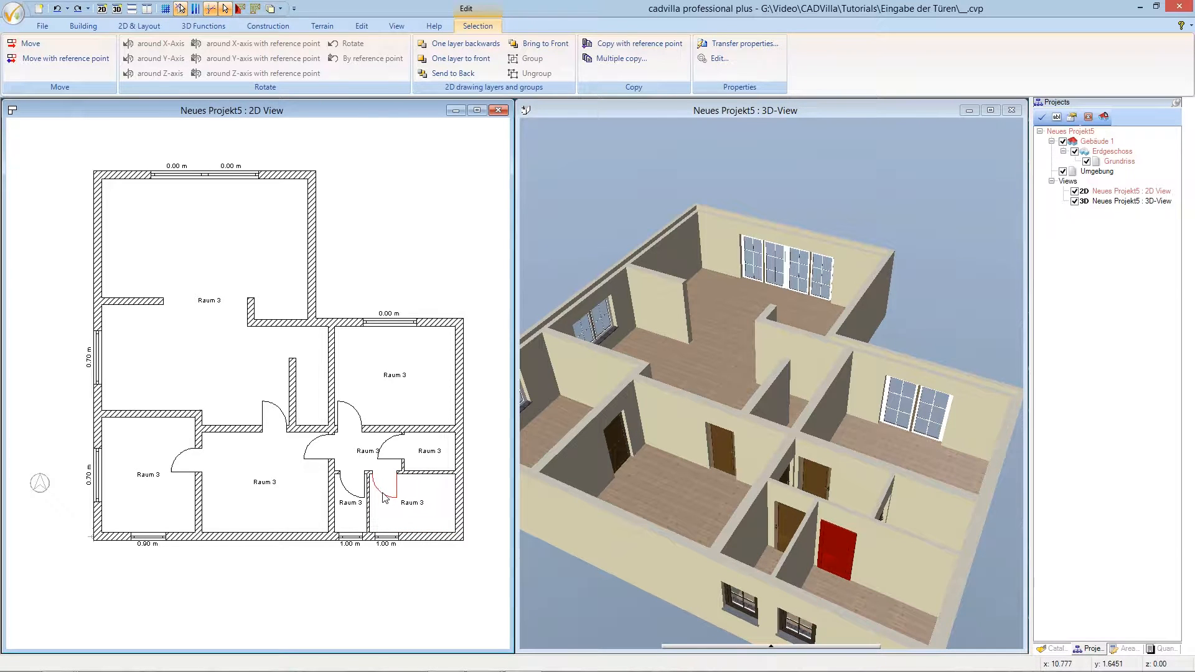
pyautogui.rightClick(385, 497)
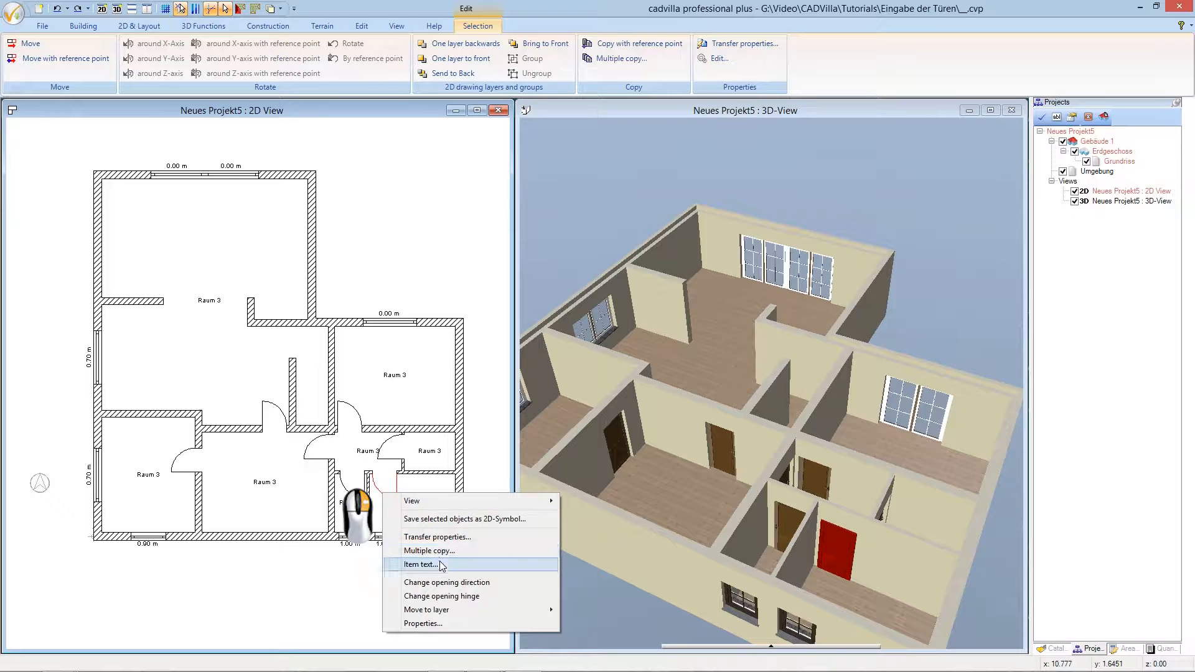
pyautogui.click(446, 596)
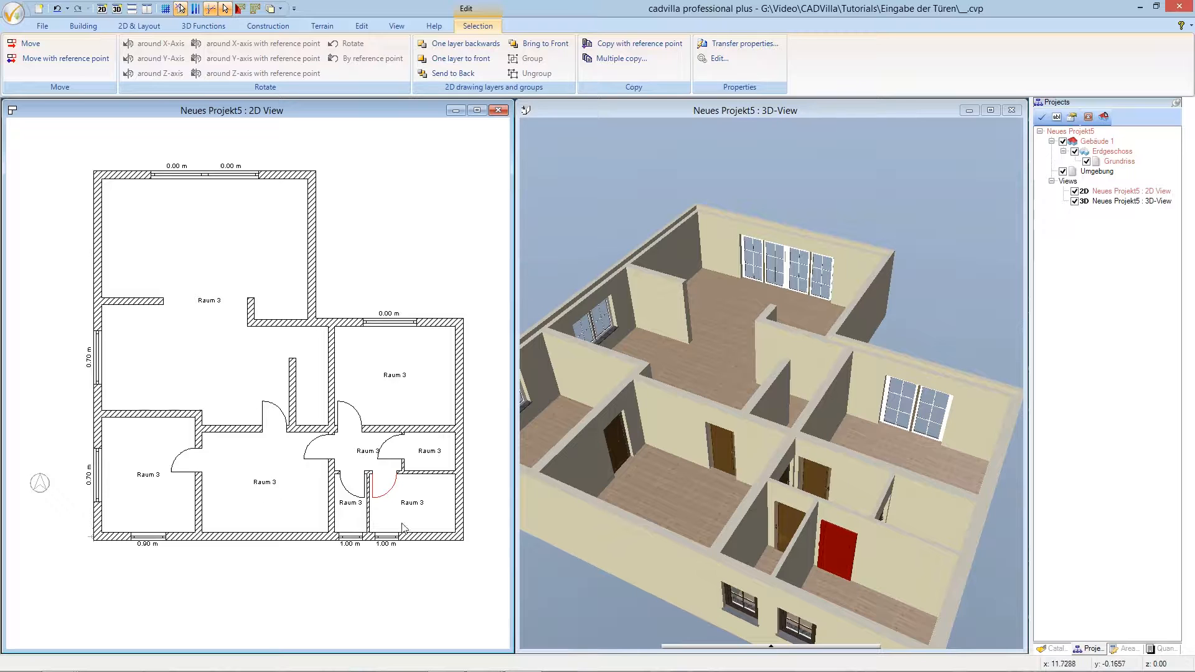
pyautogui.click(393, 464)
pyautogui.click(394, 463)
pyautogui.rightClick(391, 459)
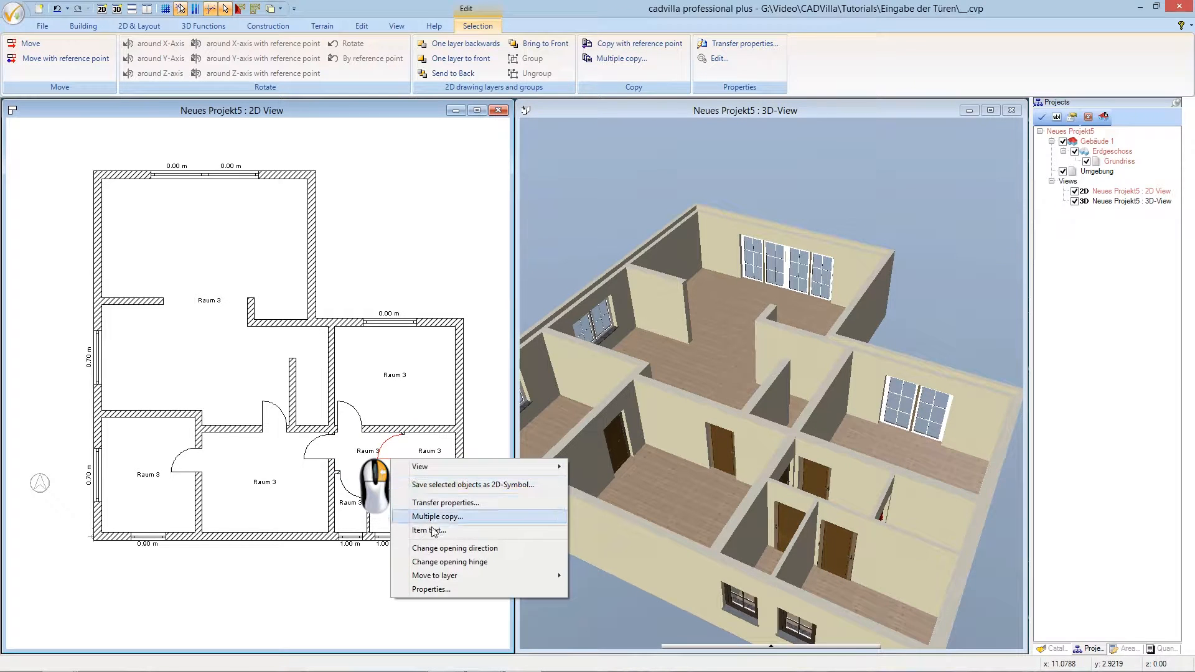
pyautogui.click(446, 563)
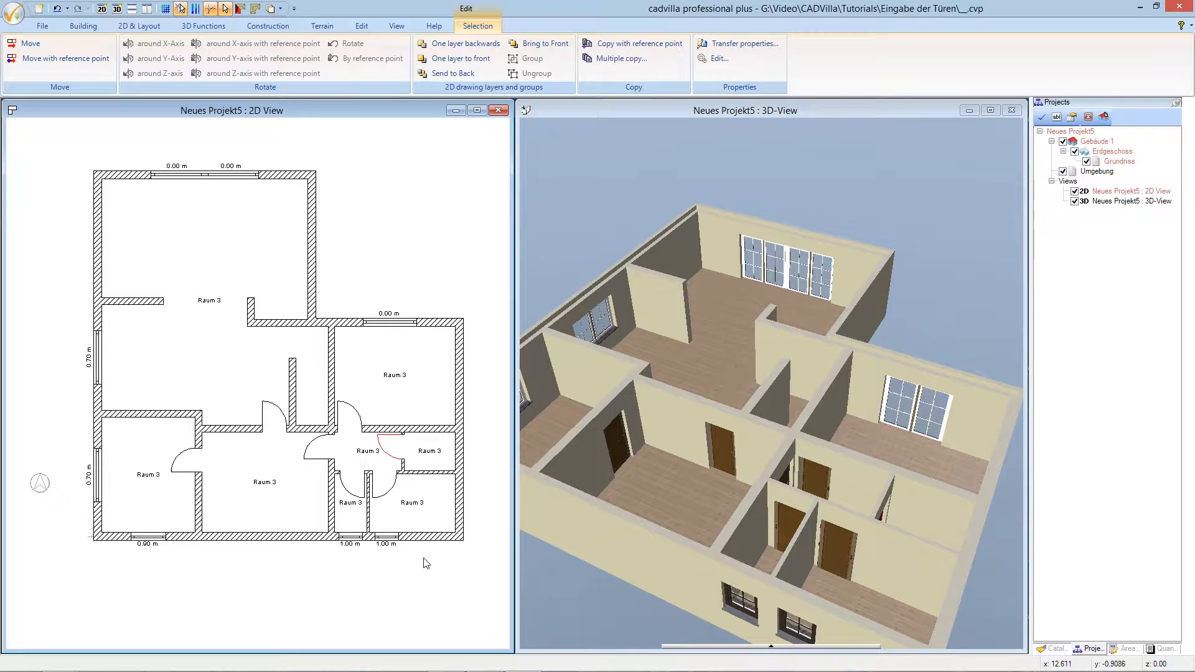
# - Change the opening hinge of the central room's left and upper doors, then clear the selection
pyautogui.click(318, 460)
pyautogui.rightClick(319, 459)
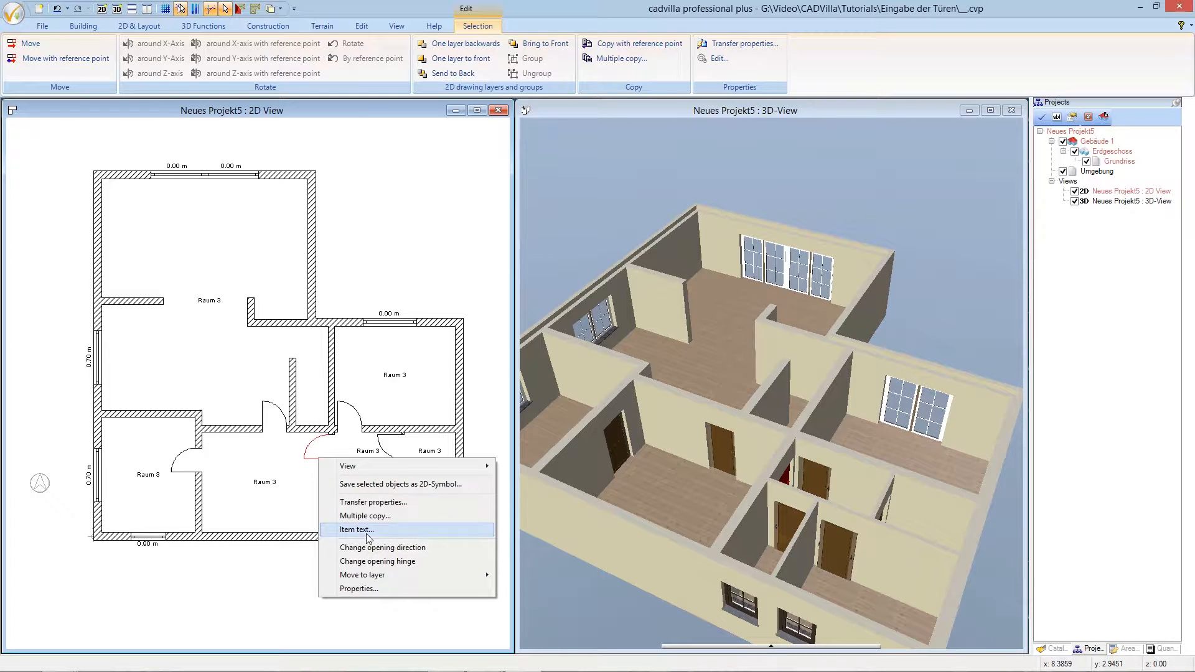
pyautogui.click(375, 562)
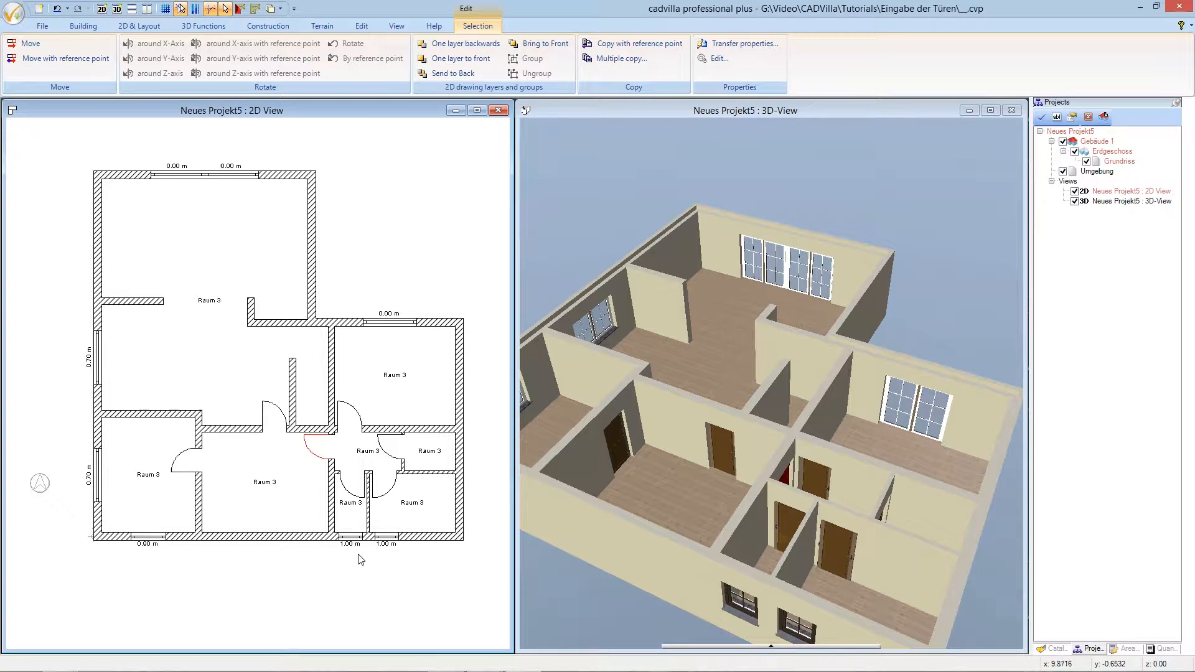
pyautogui.click(264, 422)
pyautogui.rightClick(264, 422)
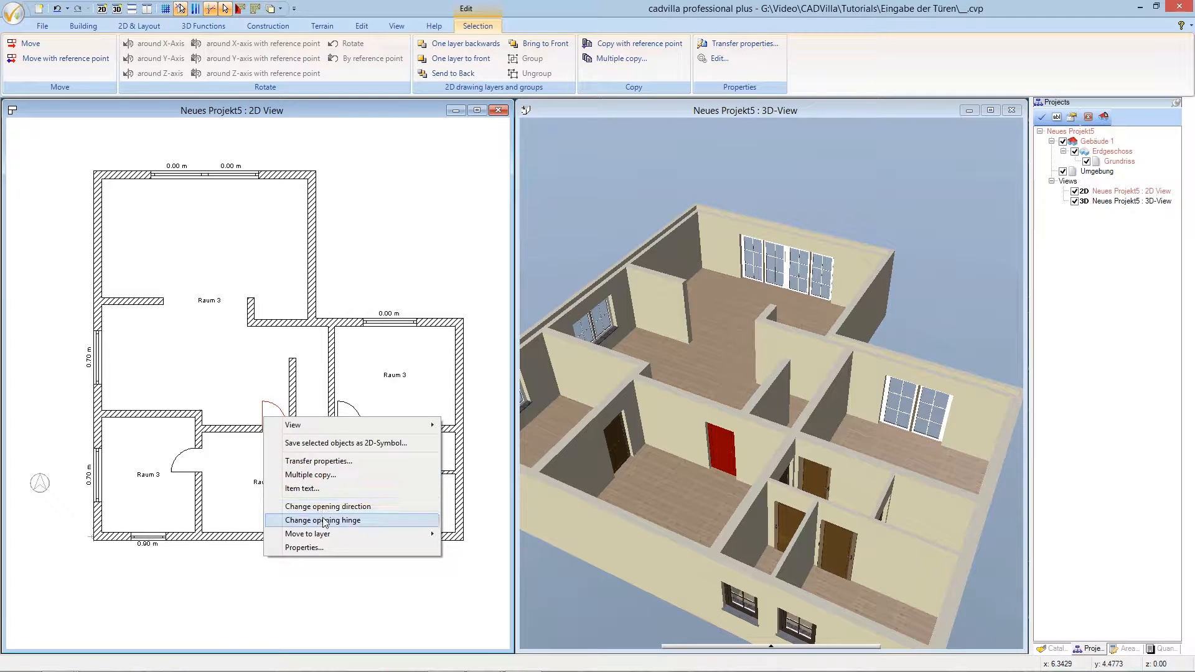
pyautogui.click(323, 520)
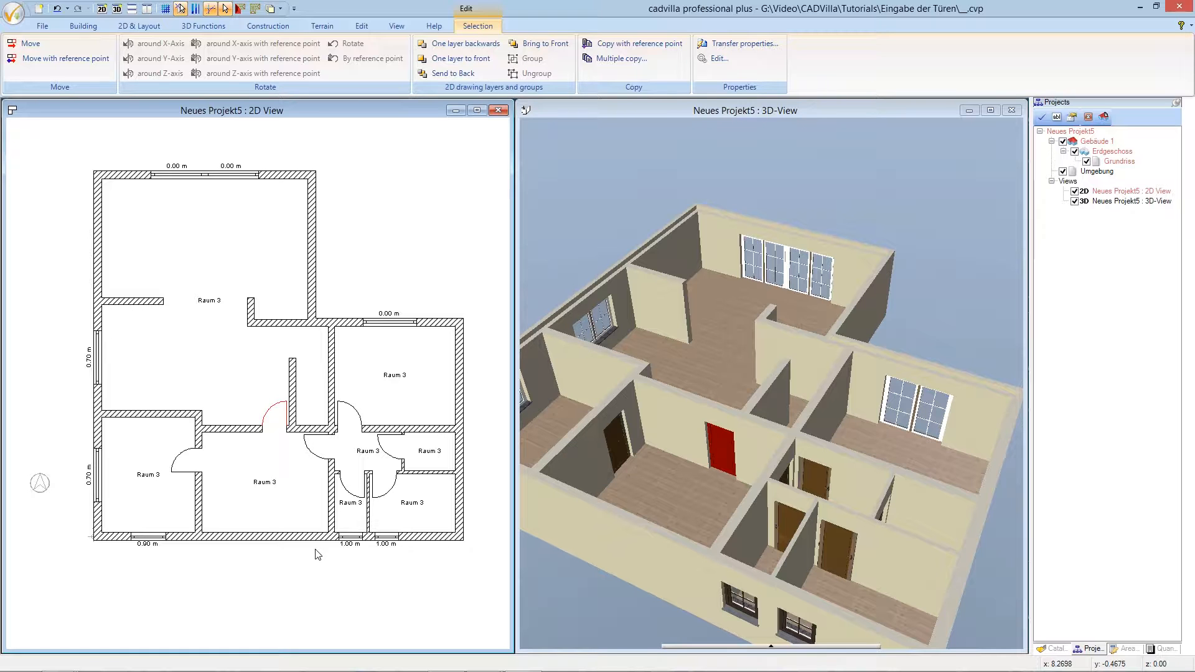
pyautogui.press('Escape')
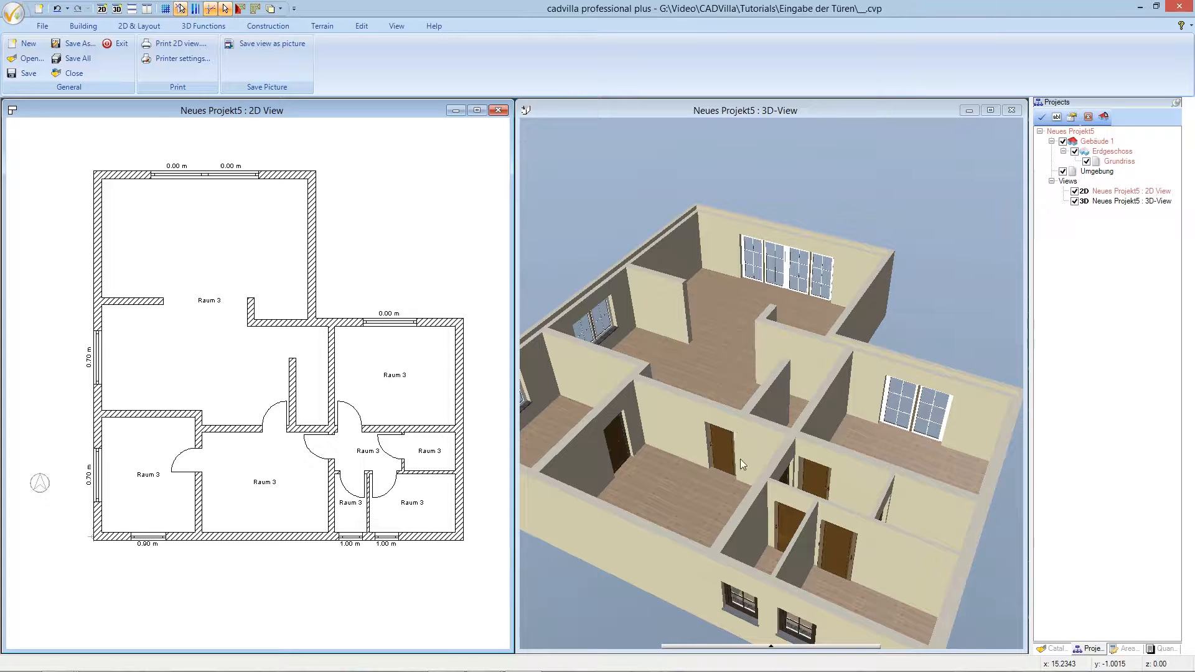
# - Set the opening depth of the central room's upper door to 0.25 m
pyautogui.click(720, 457)
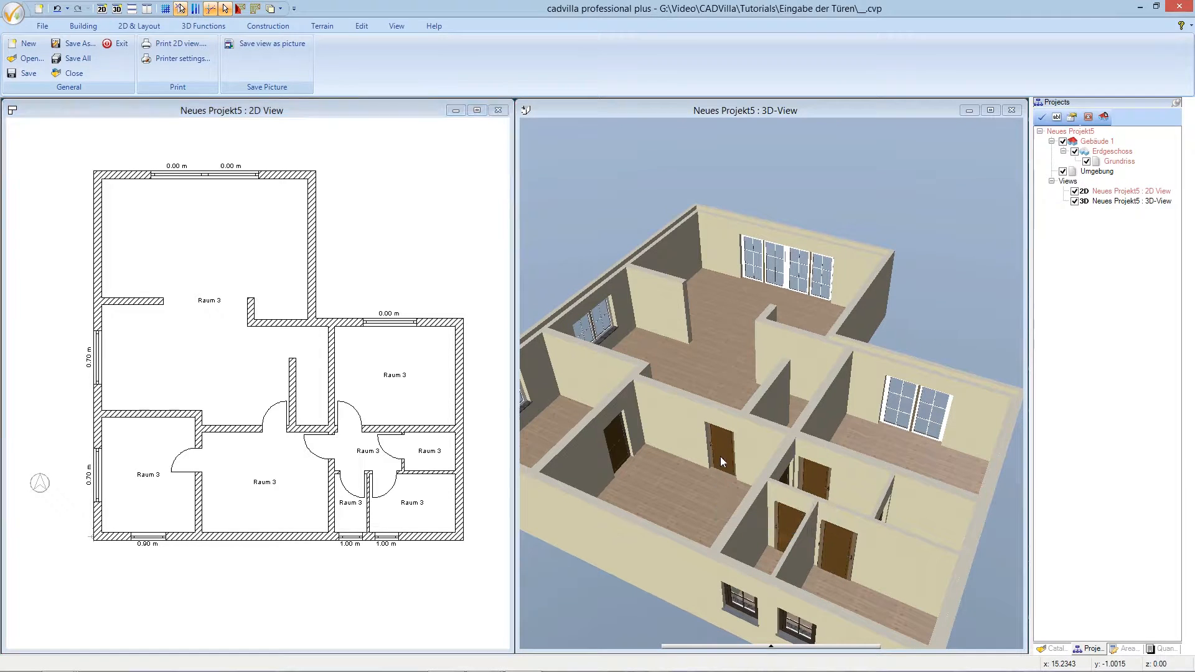
pyautogui.rightClick(721, 459)
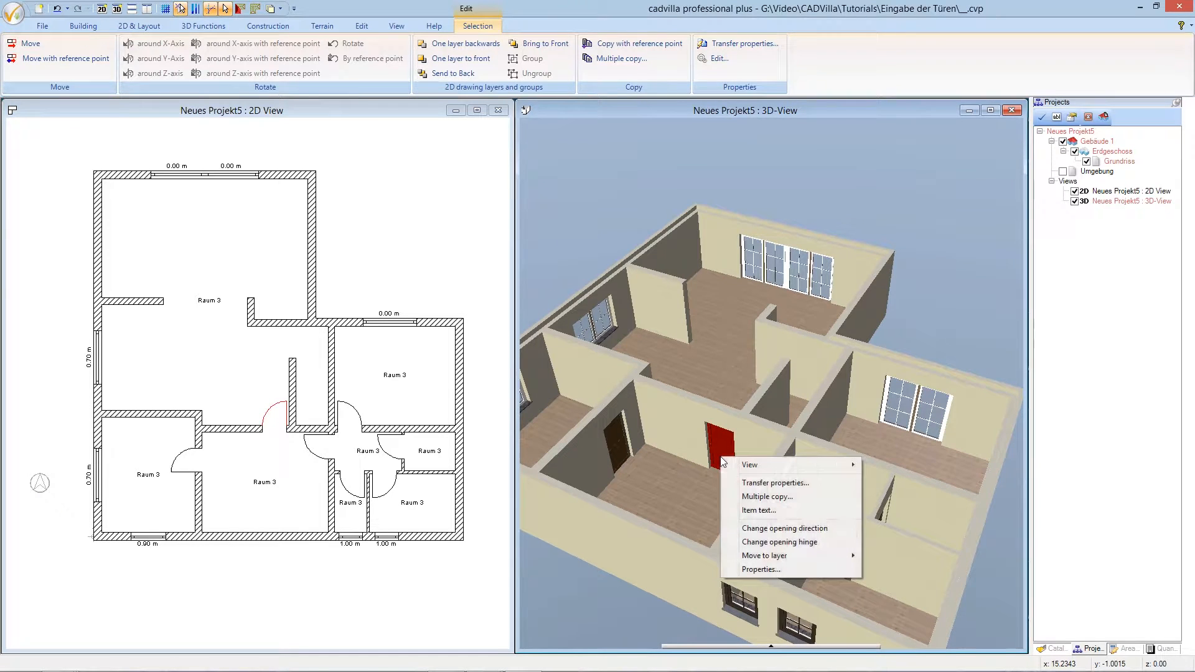
pyautogui.click(765, 569)
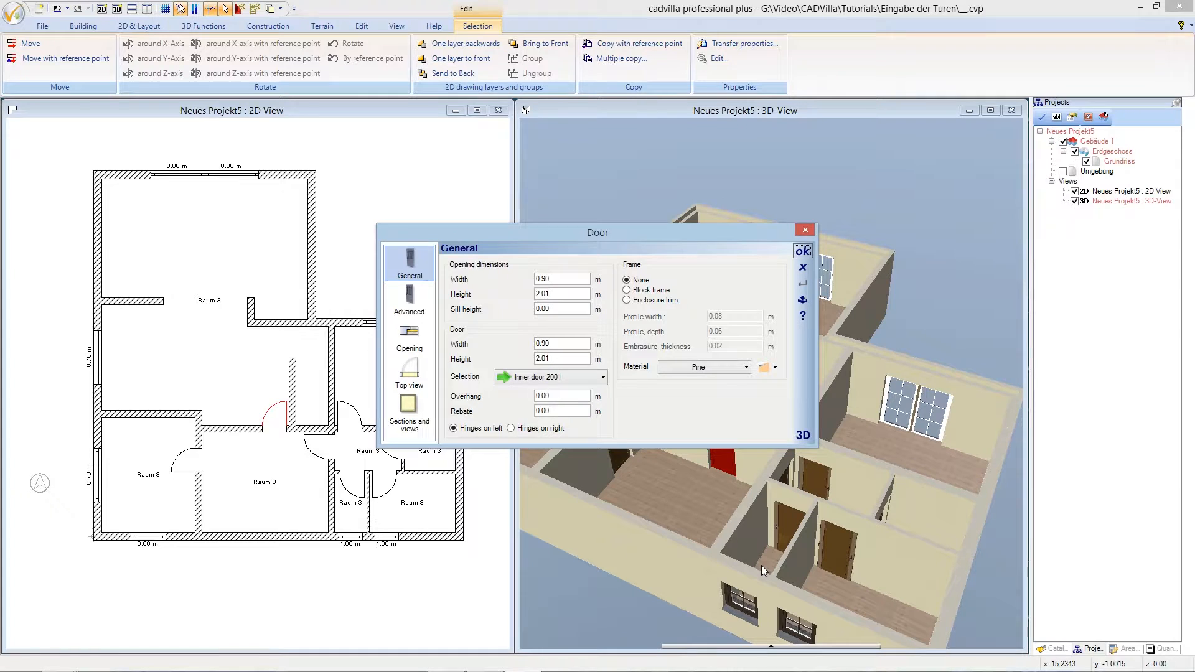
pyautogui.click(410, 341)
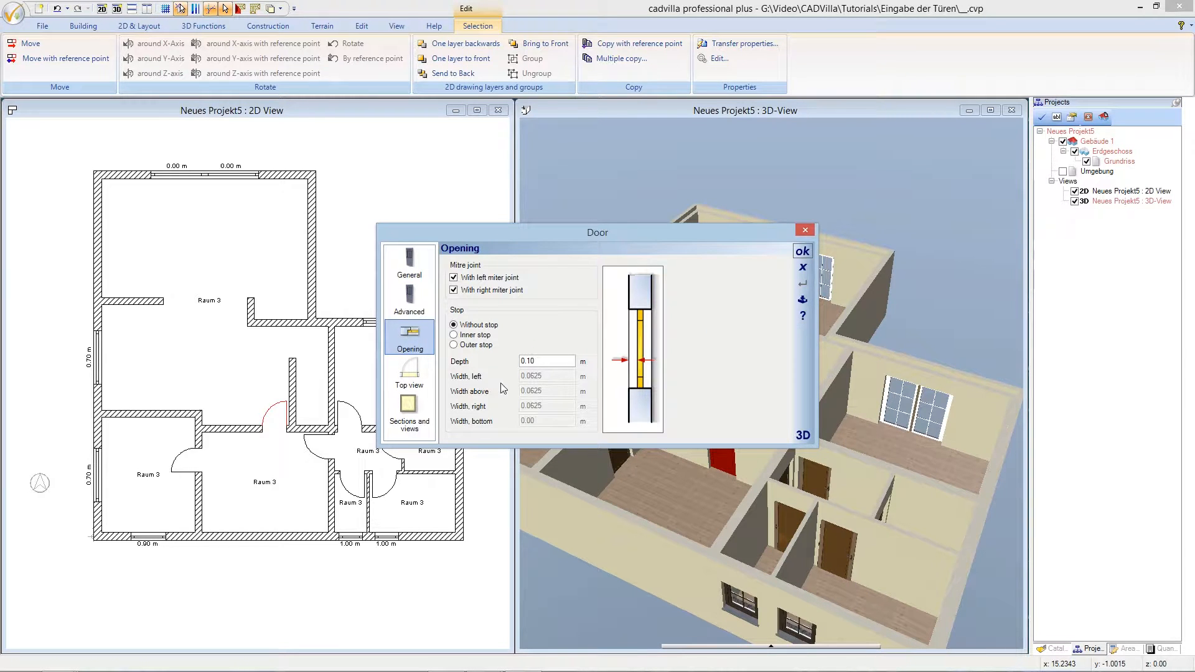
pyautogui.moveTo(561, 363)
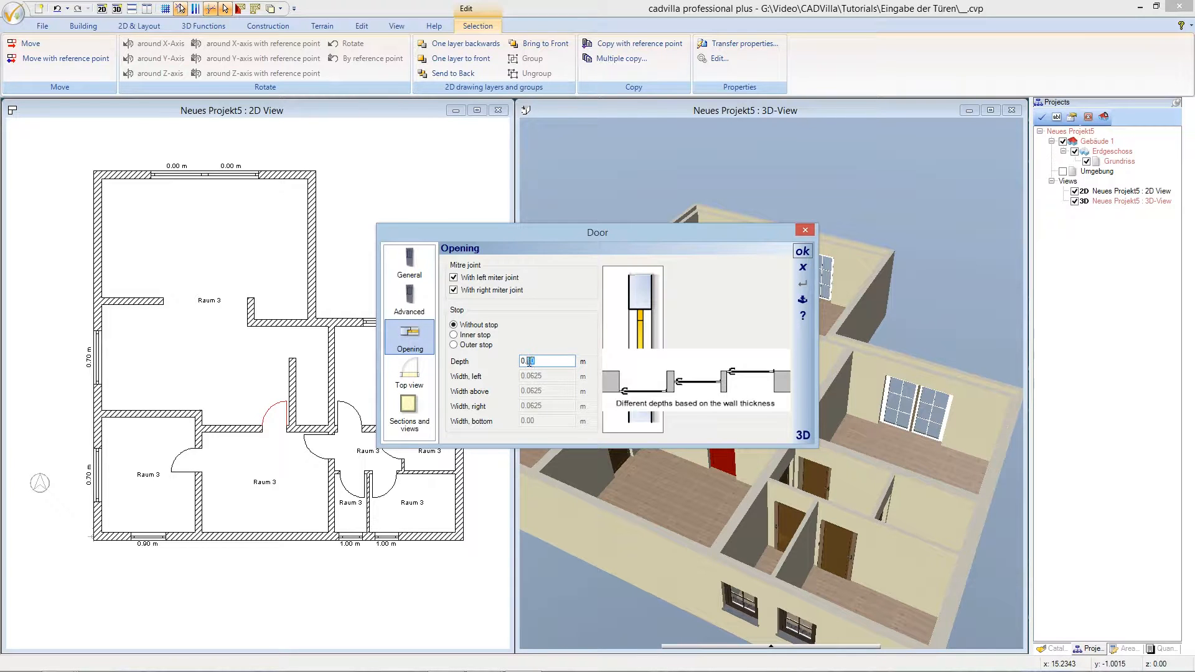
pyautogui.write('25')
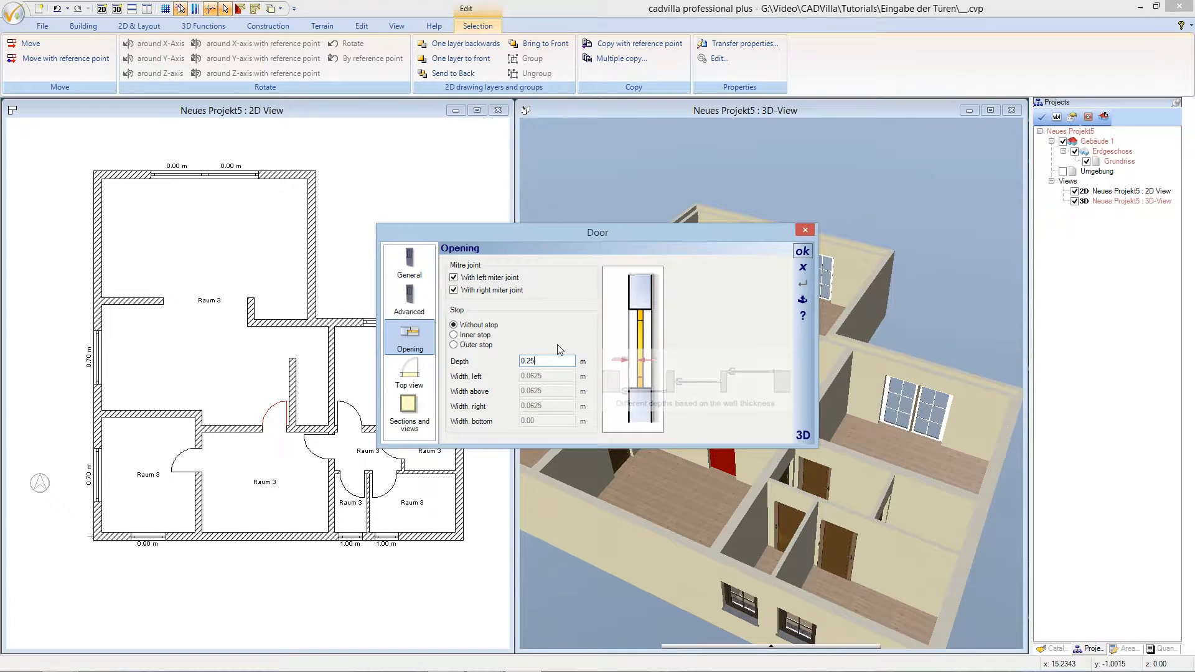
pyautogui.click(803, 252)
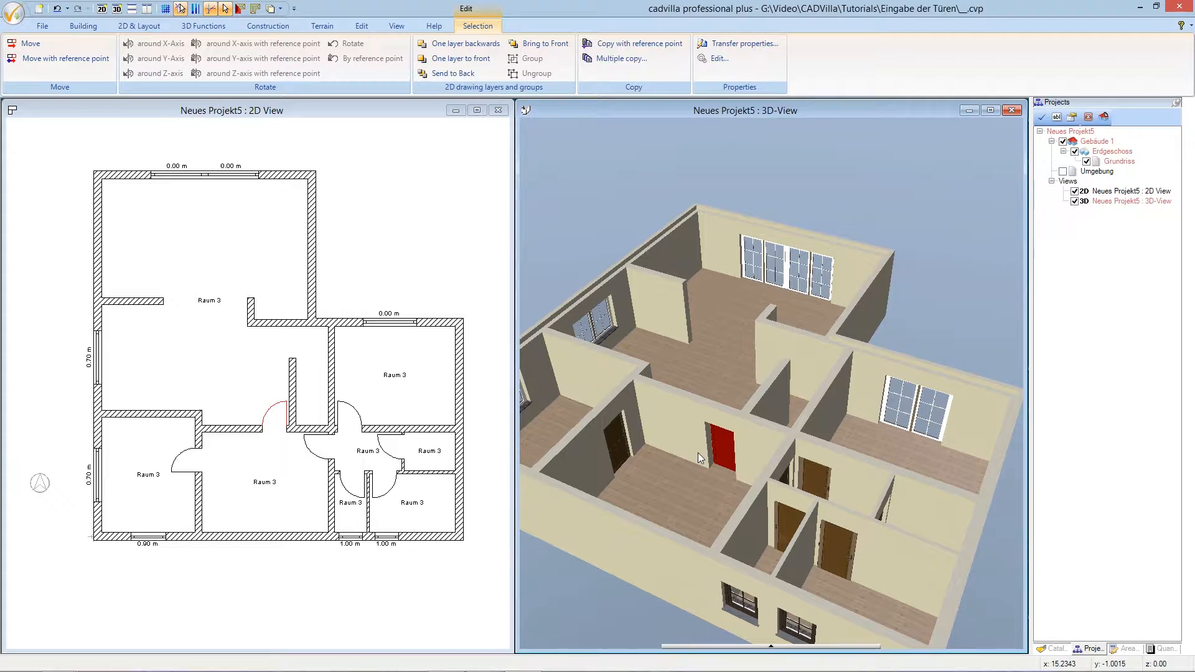
pyautogui.rightClick(622, 445)
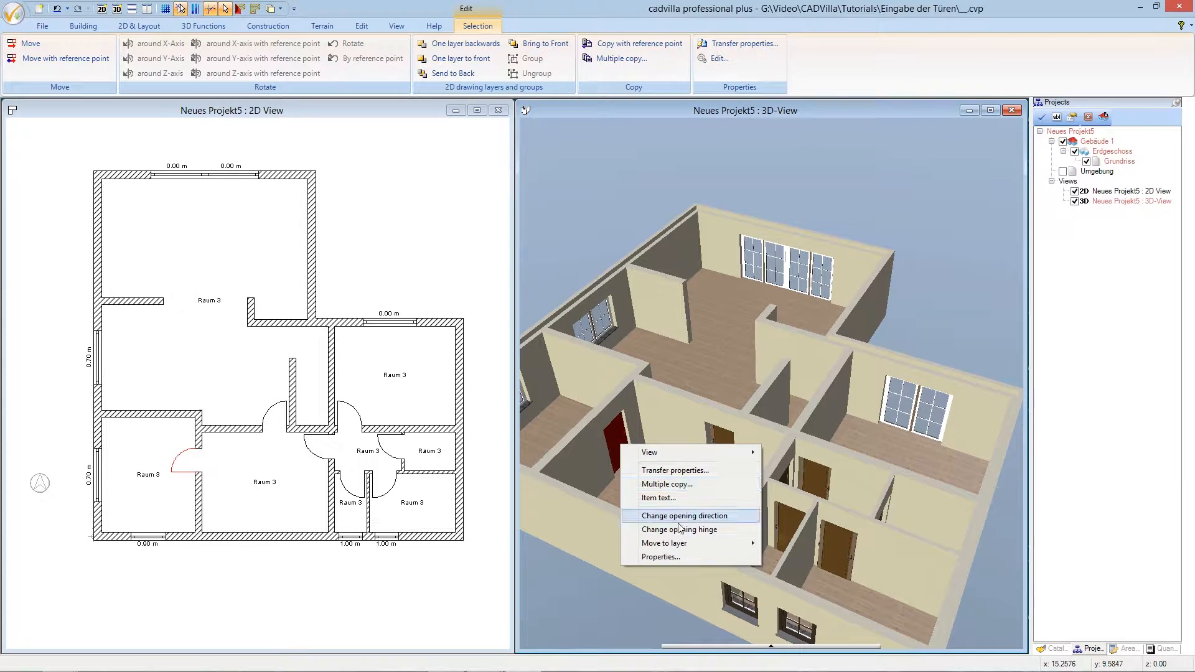
# - Change the left room's door opening depth to 0.25 m
pyautogui.click(667, 558)
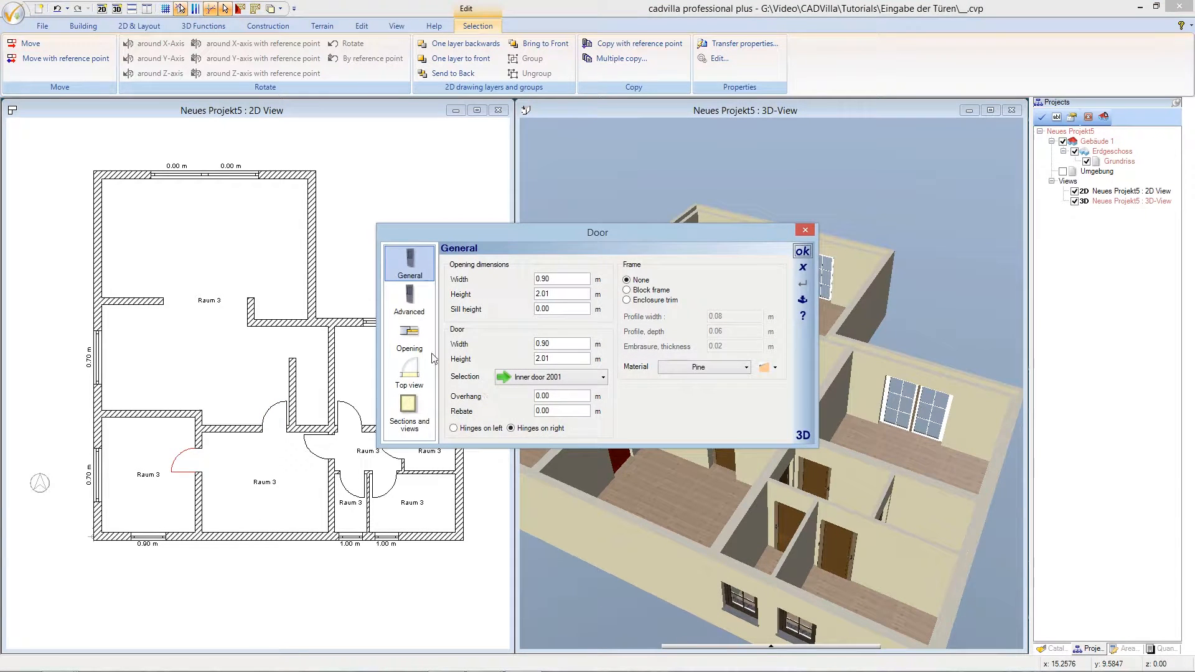
pyautogui.click(417, 342)
pyautogui.moveTo(538, 361); pyautogui.dragTo(528, 361)
pyautogui.write('25')
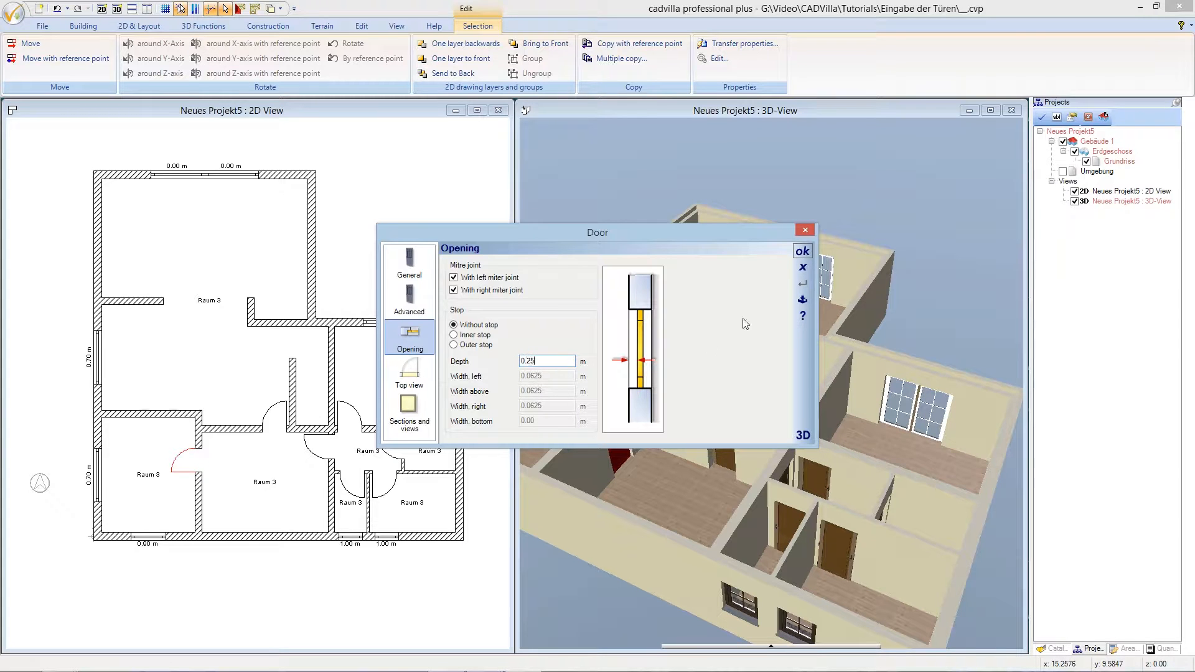
pyautogui.click(803, 251)
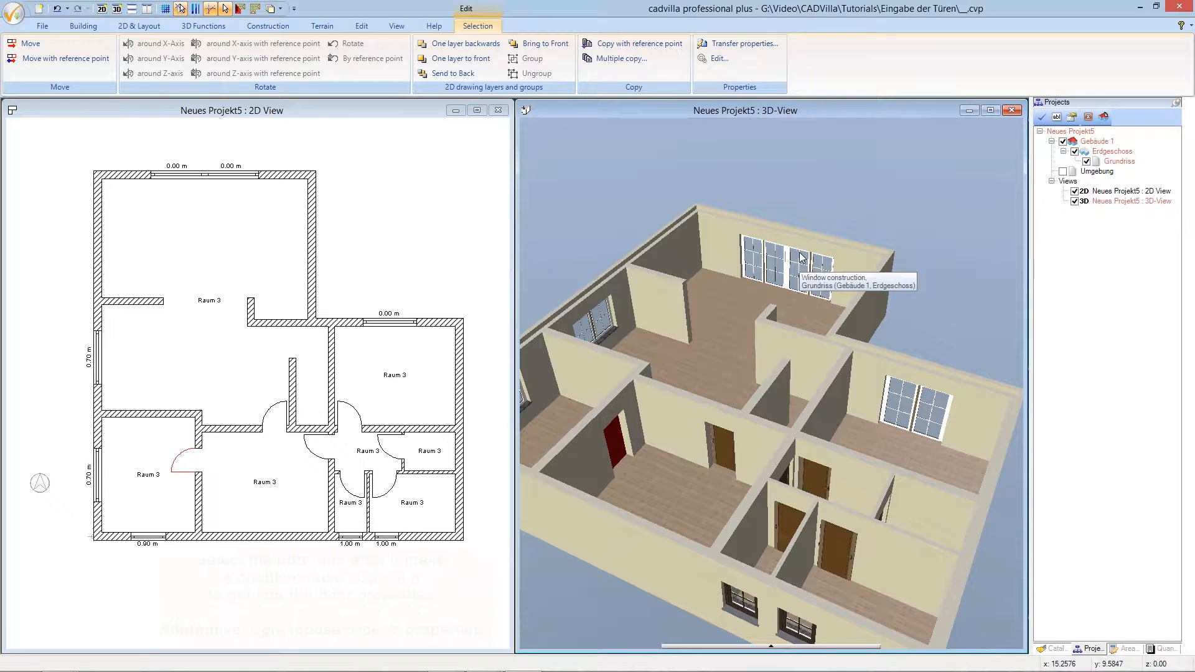
# - Set the next hallway door's opening depth to 0.25 m as well
pyautogui.click(812, 469)
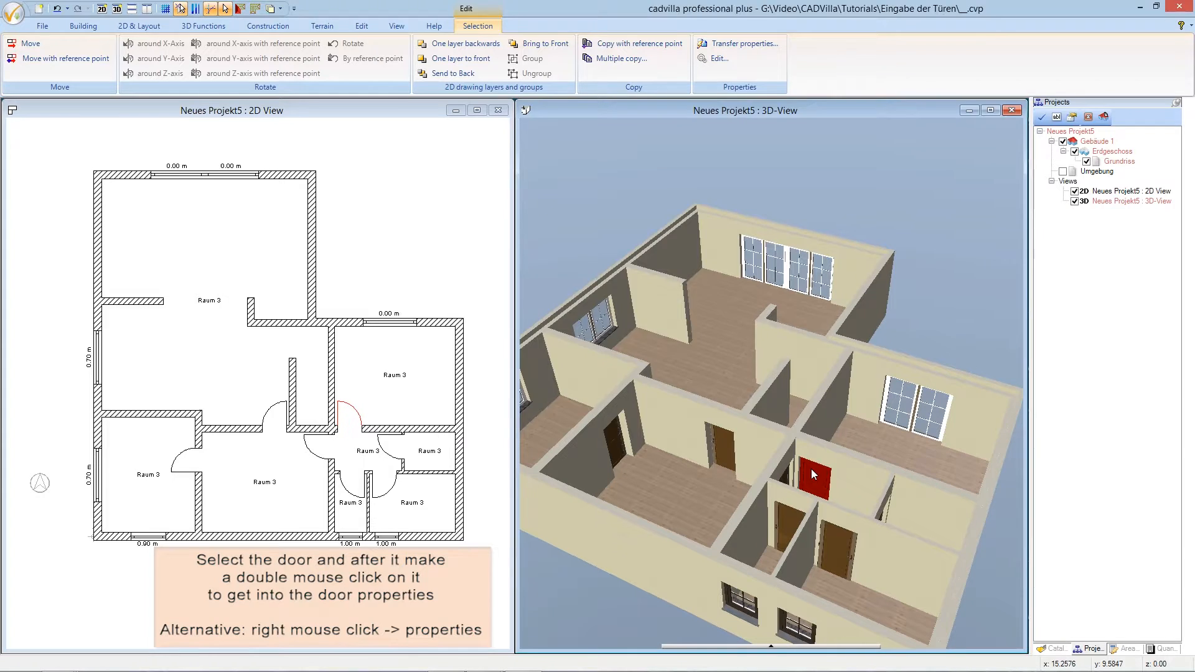
pyautogui.doubleClick(812, 468)
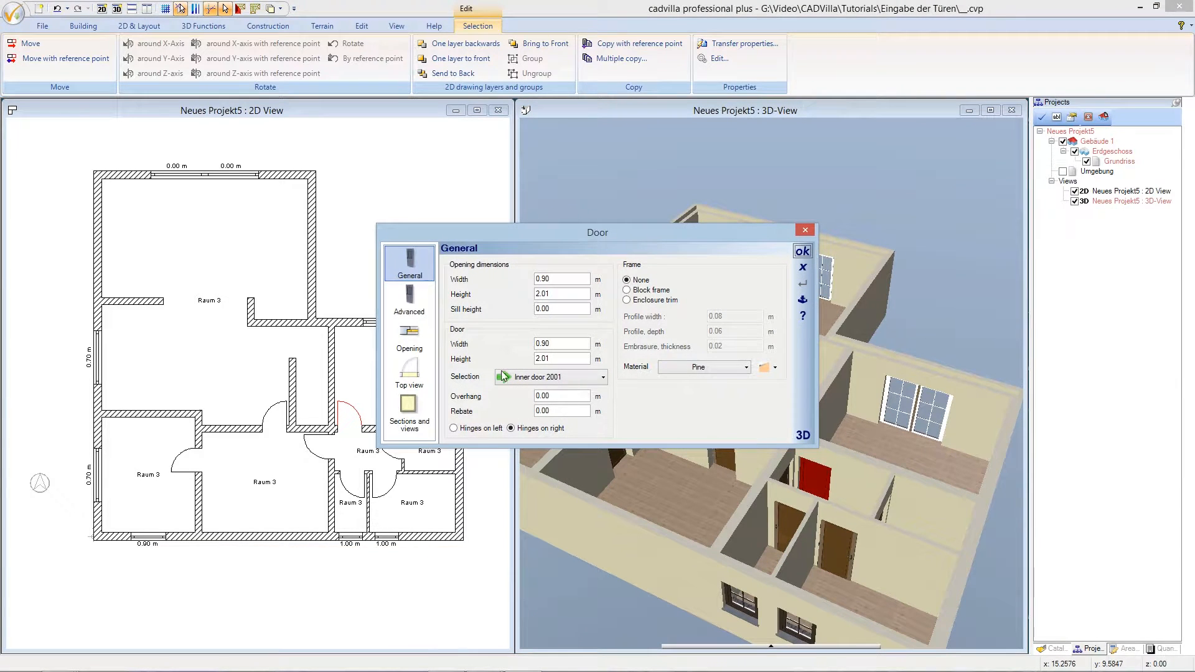
pyautogui.click(409, 336)
pyautogui.click(532, 361)
pyautogui.moveTo(530, 361); pyautogui.dragTo(526, 362)
pyautogui.write('25')
pyautogui.click(803, 251)
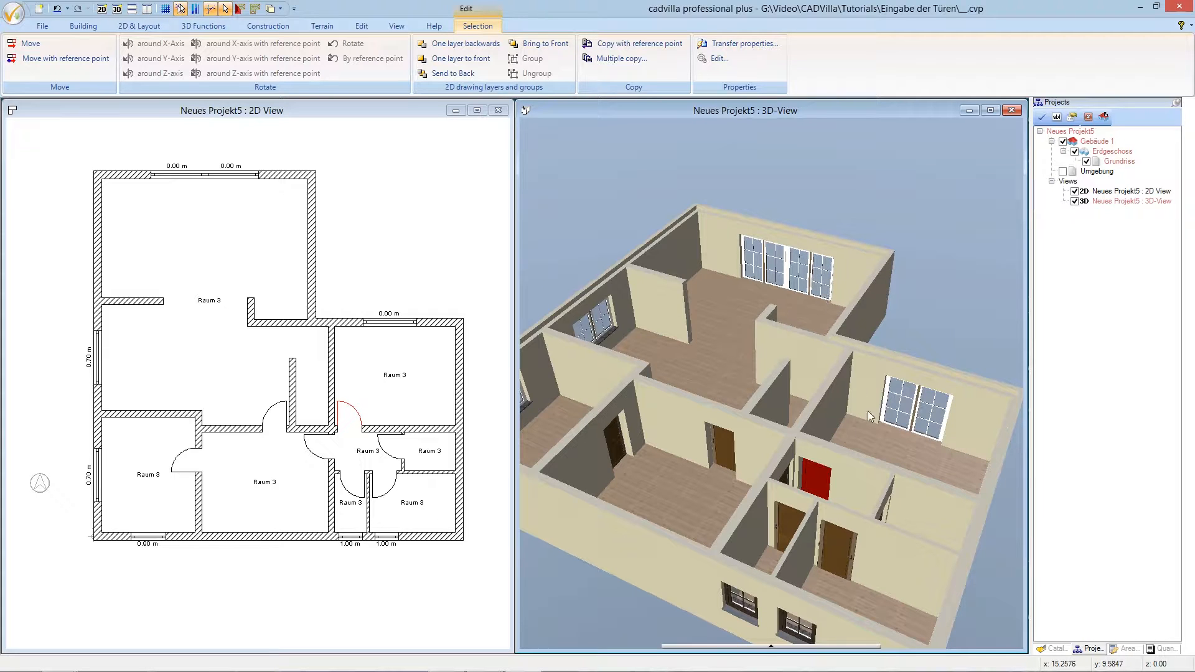
# - Review the opening settings of the small right-hand room's door, leaving them unchanged
pyautogui.click(834, 561)
pyautogui.click(800, 529)
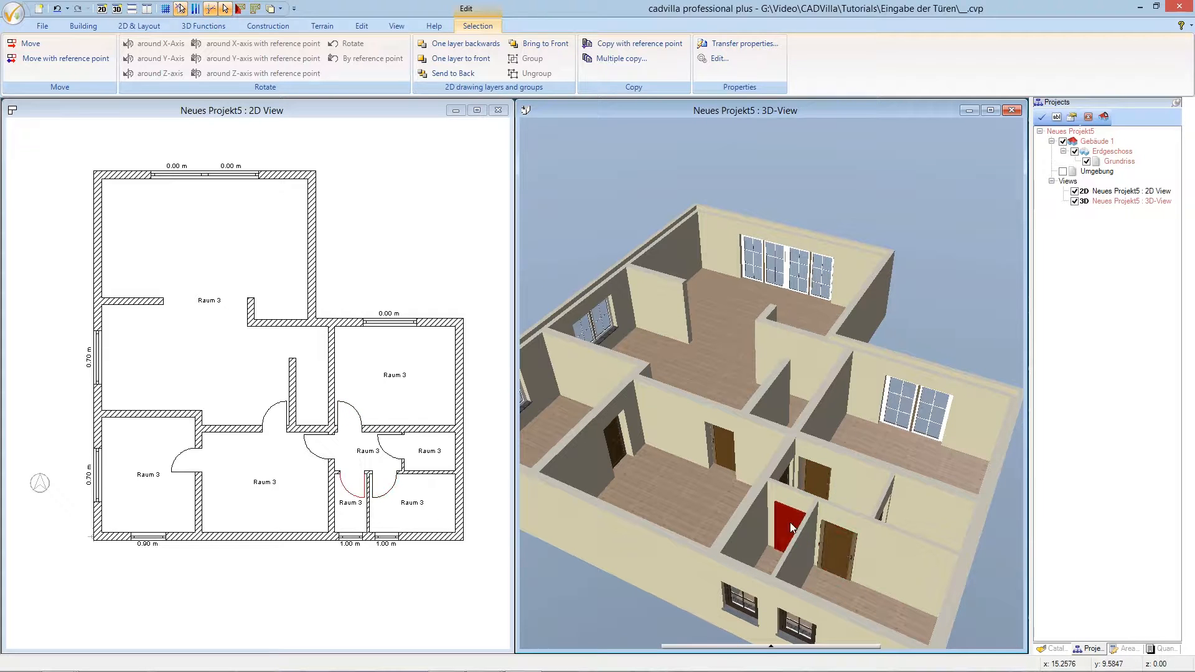
pyautogui.click(881, 517)
pyautogui.rightClick(883, 521)
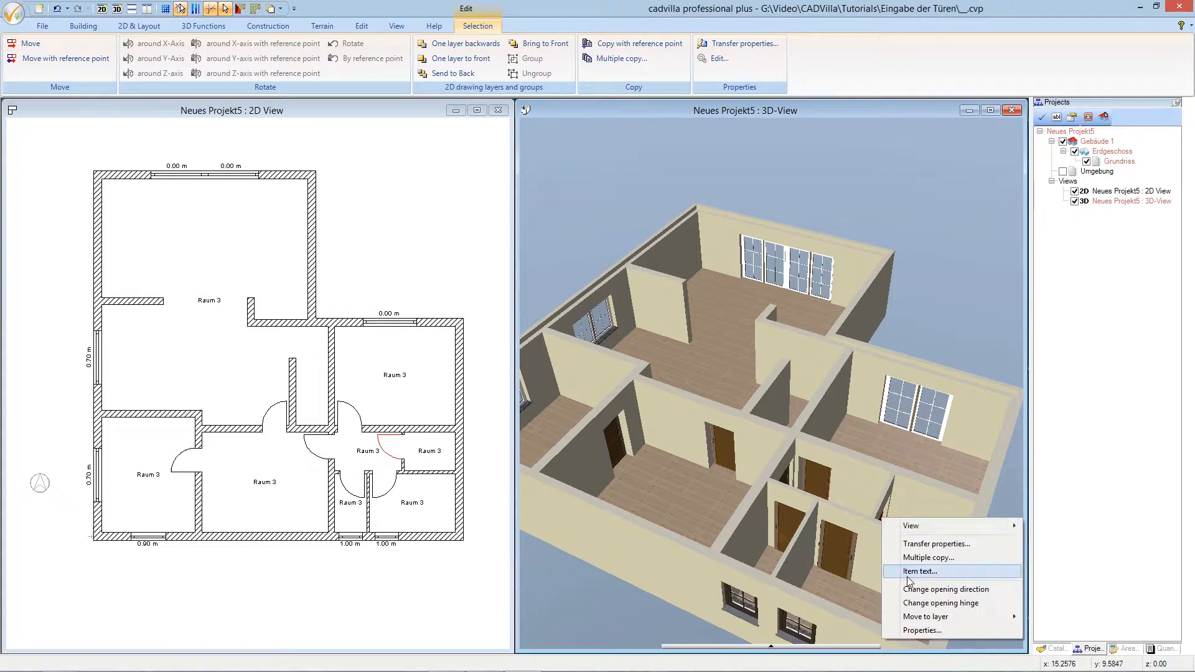
pyautogui.click(919, 630)
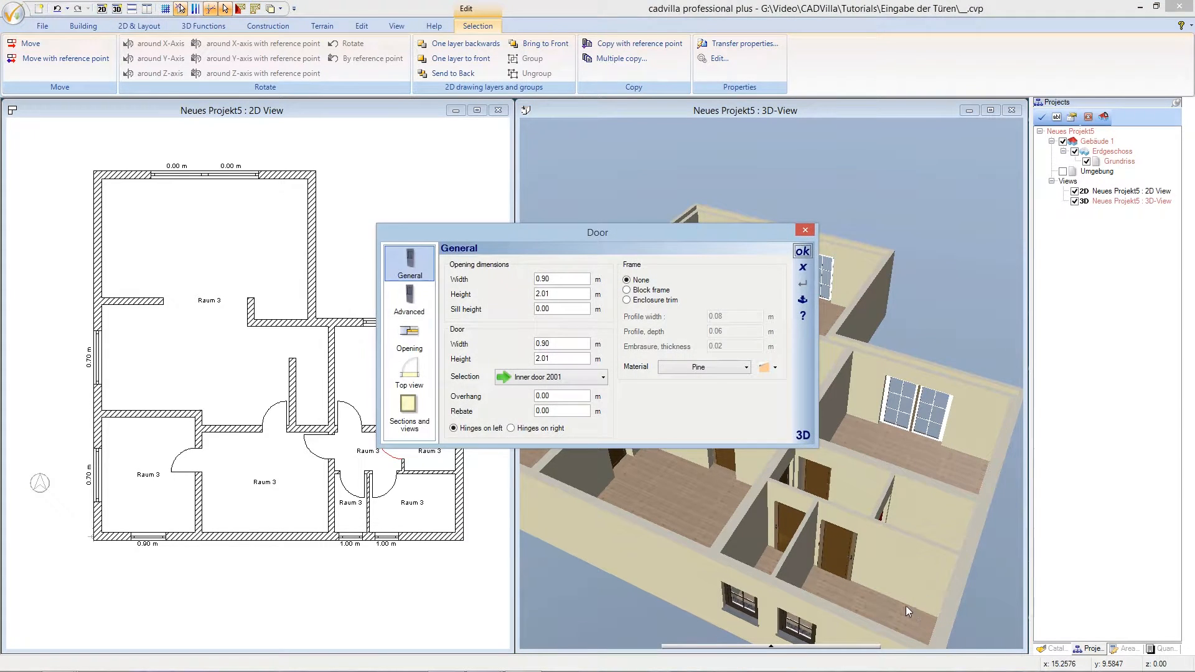
pyautogui.click(409, 340)
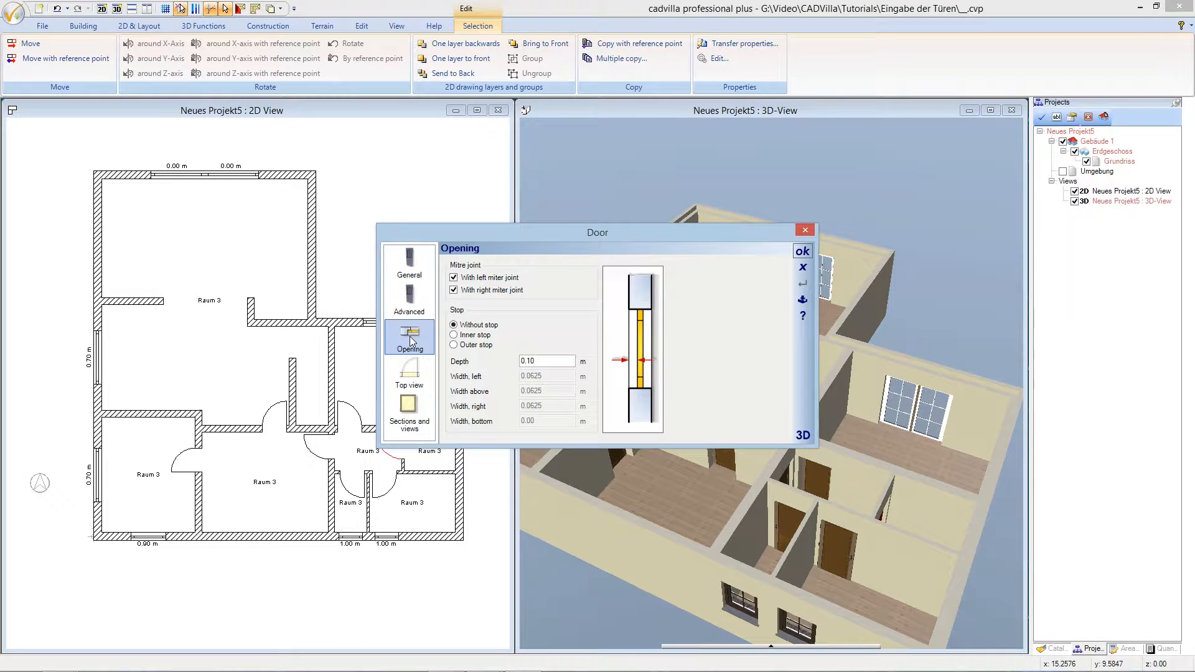
pyautogui.click(803, 252)
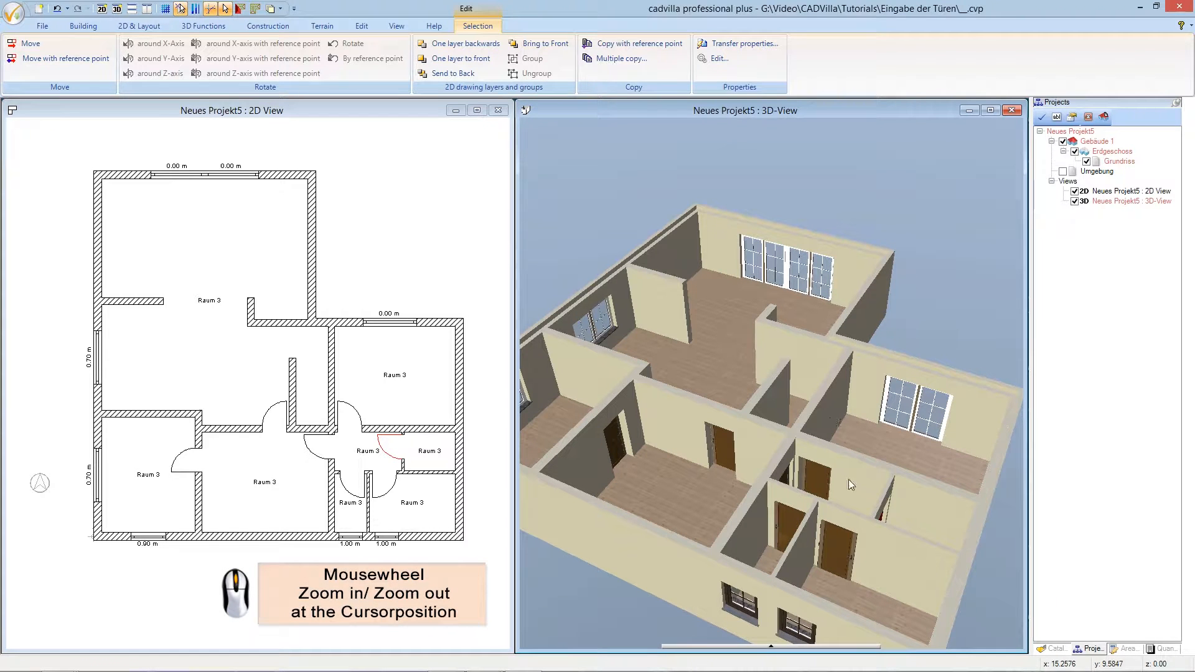
# - Zoom the 3D view in toward an interior door and bring up the 3D Functions tools
pyautogui.scroll(5, 860, 593)
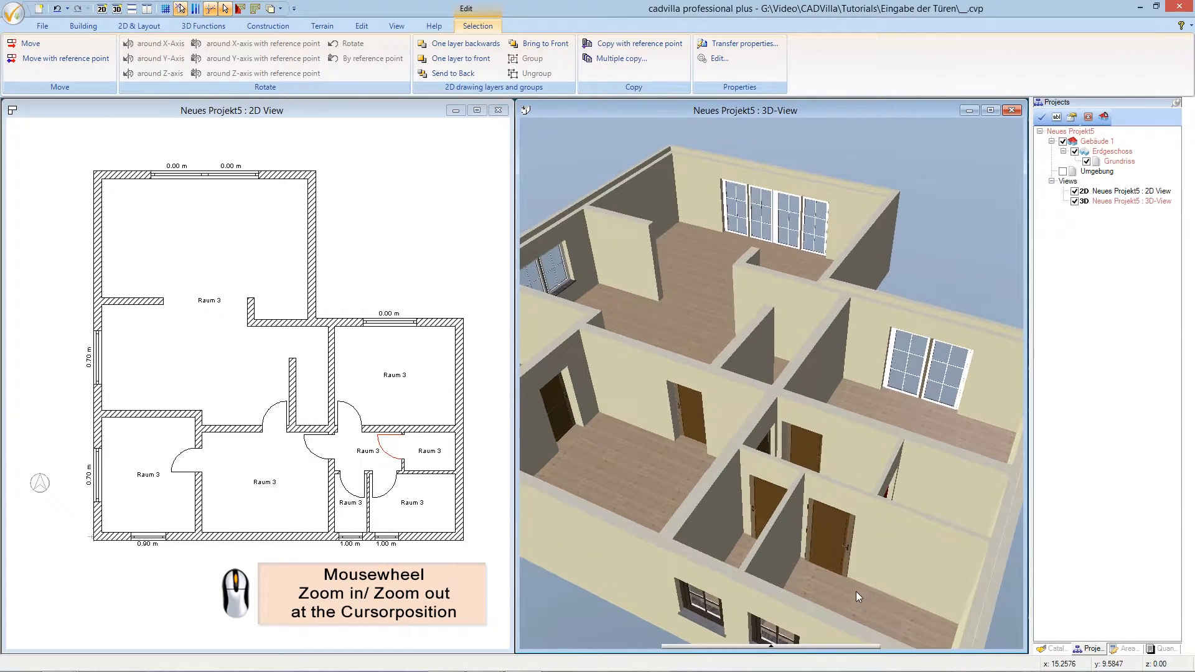
pyautogui.scroll(8, 857, 589)
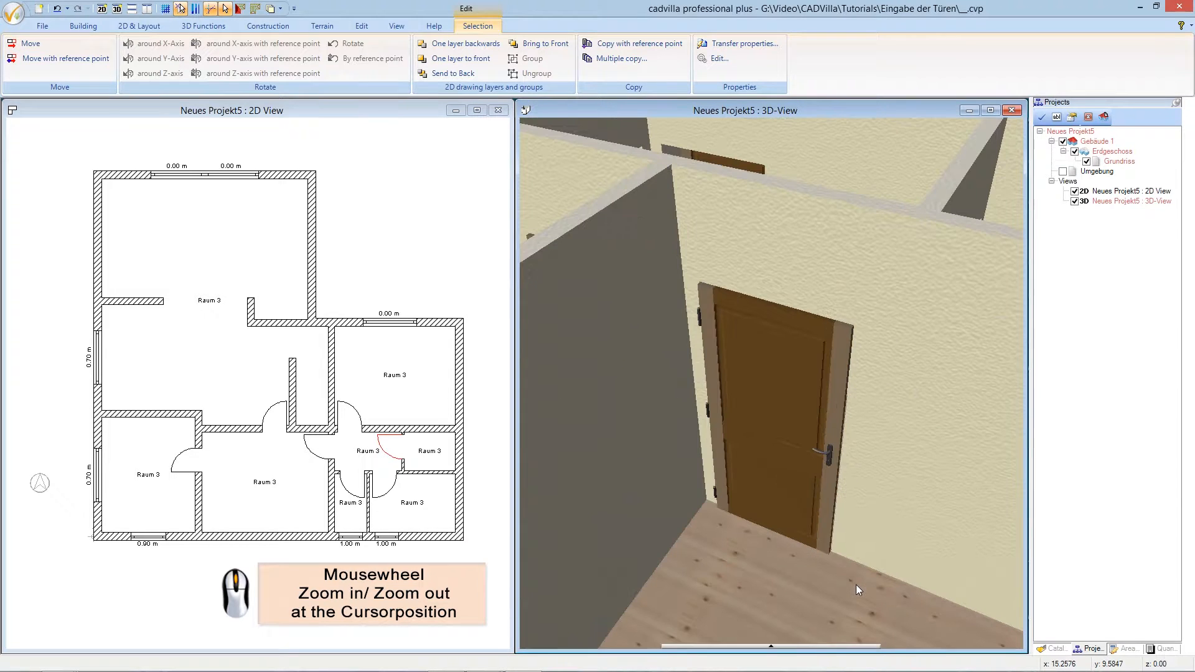
pyautogui.scroll(-3, 852, 583)
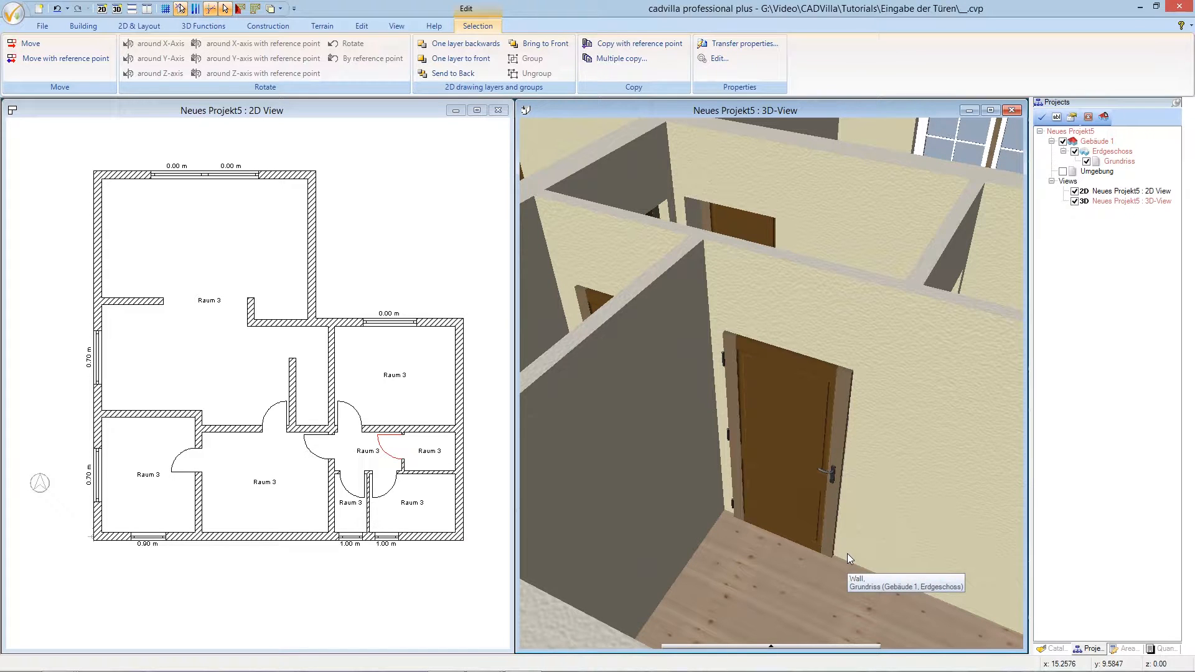
pyautogui.click(218, 26)
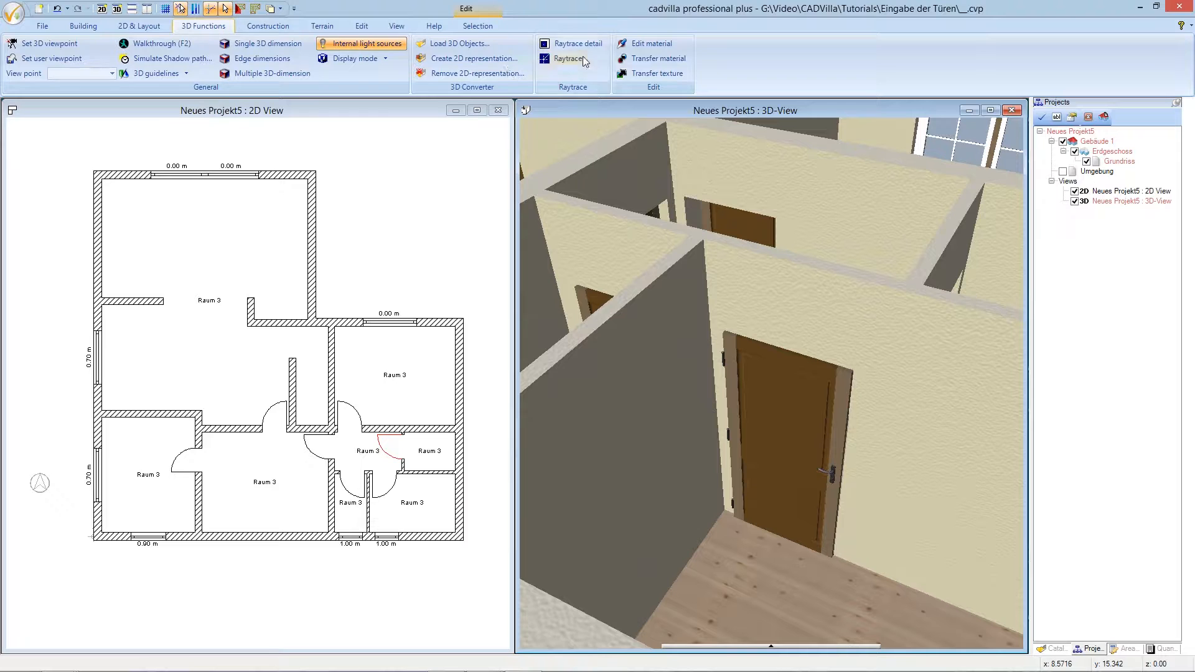
# - Edit the door panel's material, setting both its colour and brightness colour to white
pyautogui.click(648, 45)
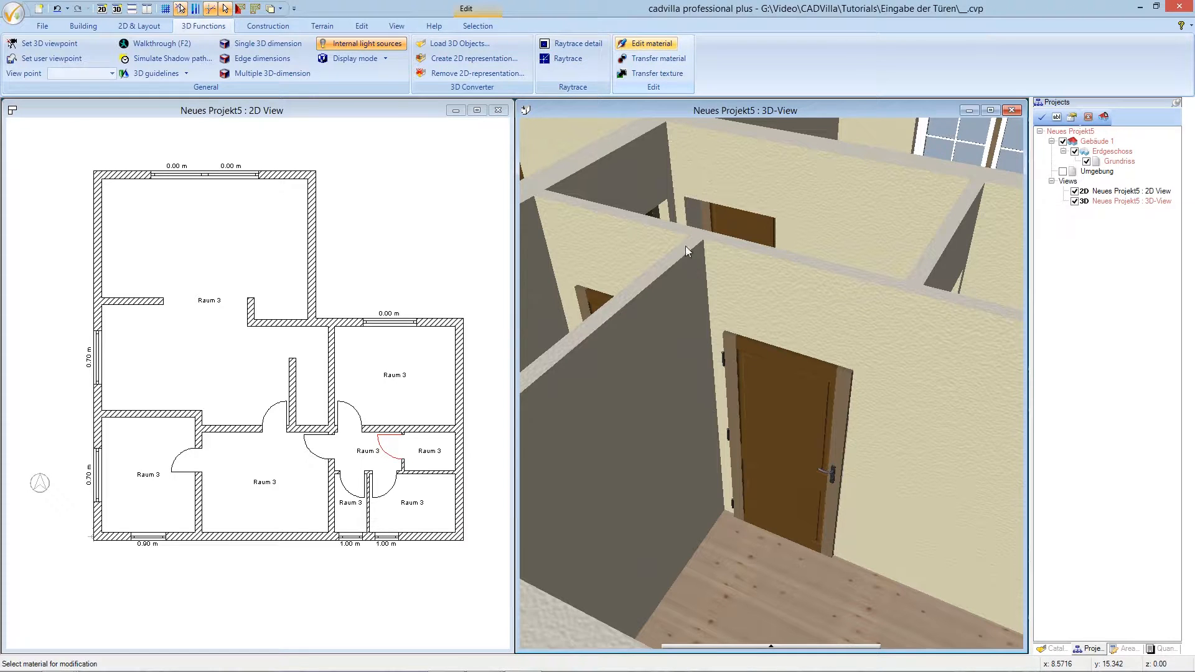
pyautogui.click(765, 391)
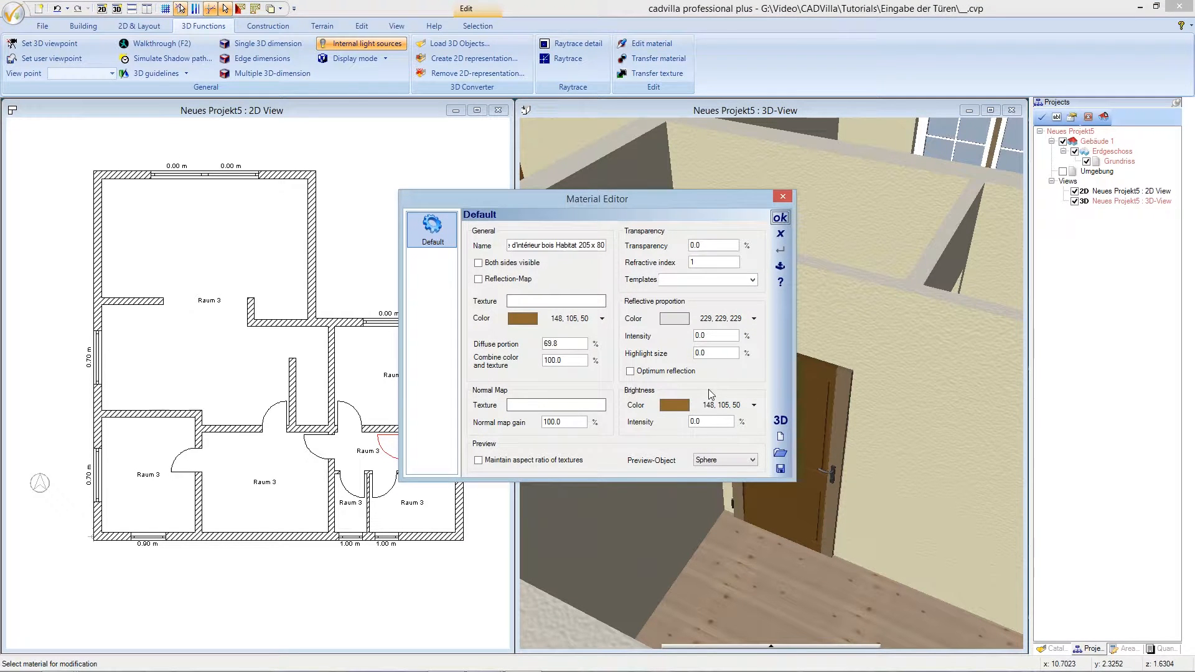
pyautogui.click(526, 318)
pyautogui.click(653, 262)
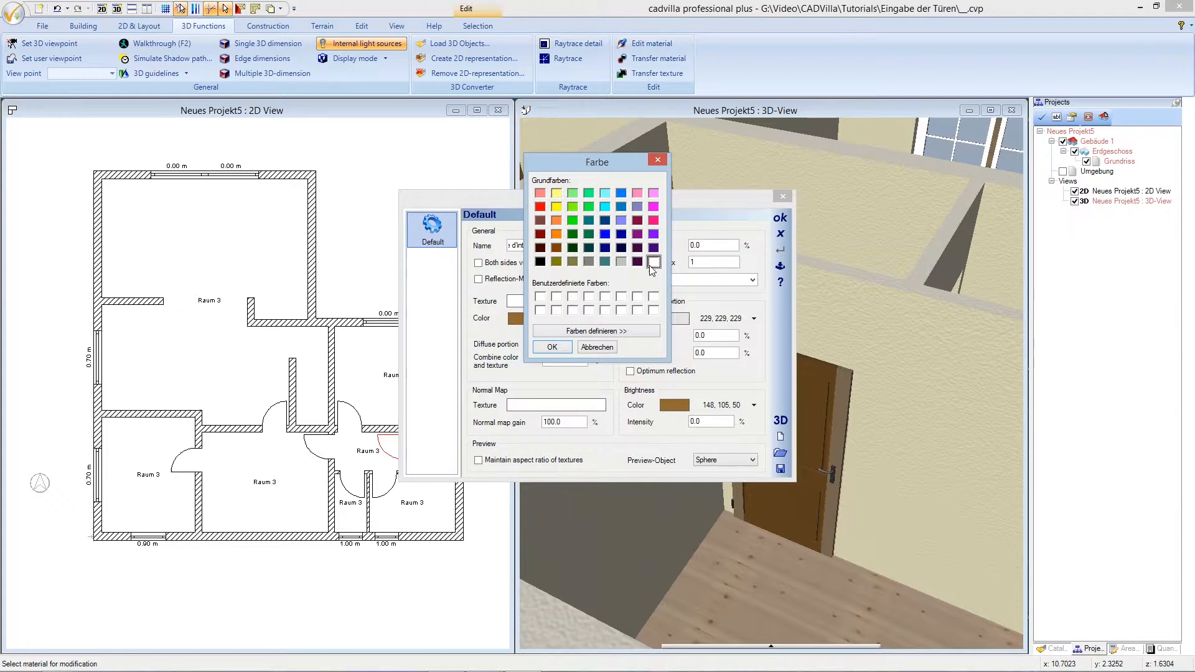
pyautogui.click(566, 349)
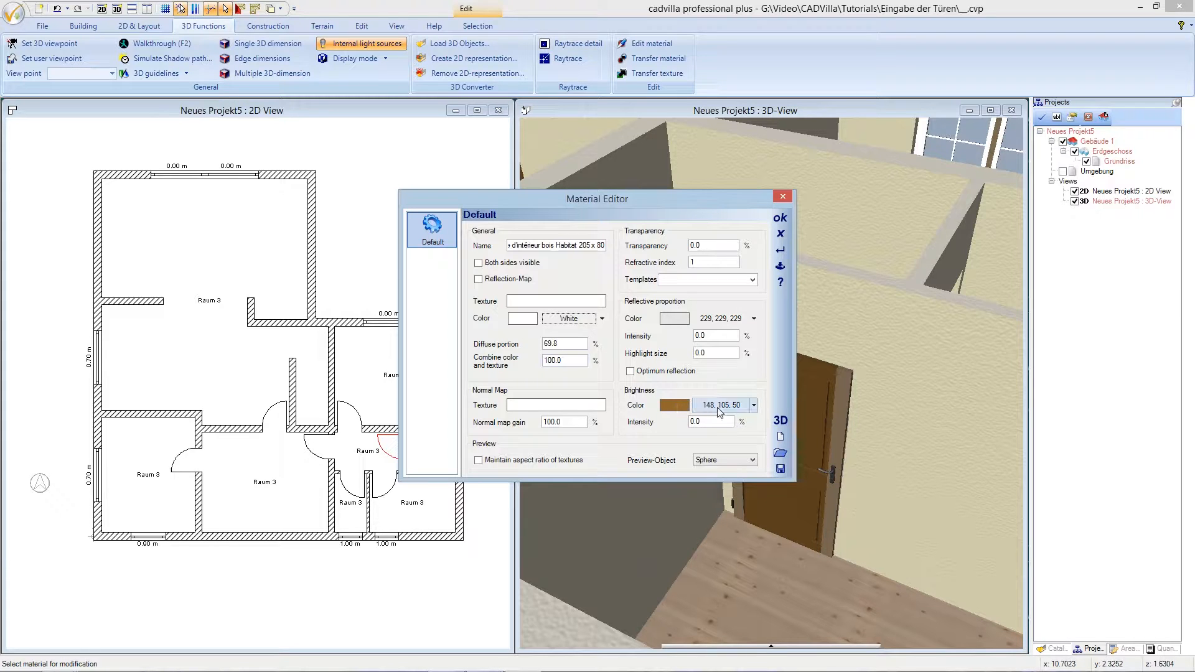
pyautogui.click(719, 409)
pyautogui.click(541, 311)
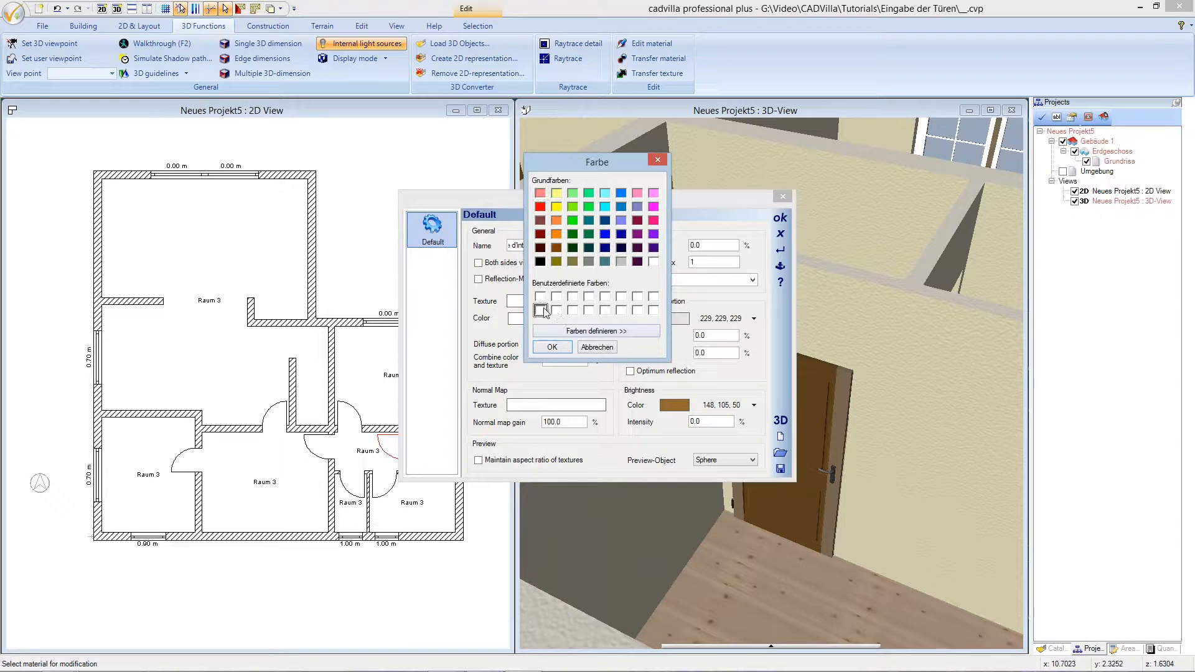
pyautogui.click(552, 348)
# - Set the material's reflective intensity to 30, highlight size to 30 and diffuse portion to 100
pyautogui.moveTo(711, 335); pyautogui.dragTo(686, 333)
pyautogui.write('3')
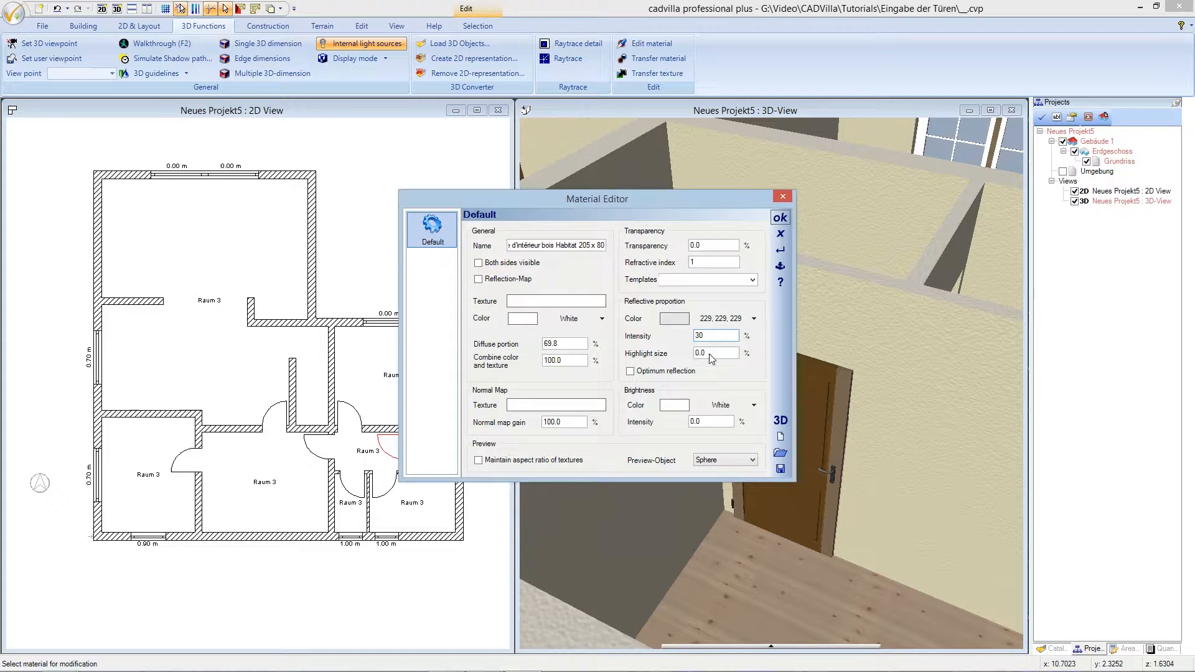
pyautogui.moveTo(701, 353); pyautogui.dragTo(687, 356)
pyautogui.write('30')
pyautogui.moveTo(573, 344); pyautogui.dragTo(537, 346)
pyautogui.write('100')
pyautogui.click(780, 218)
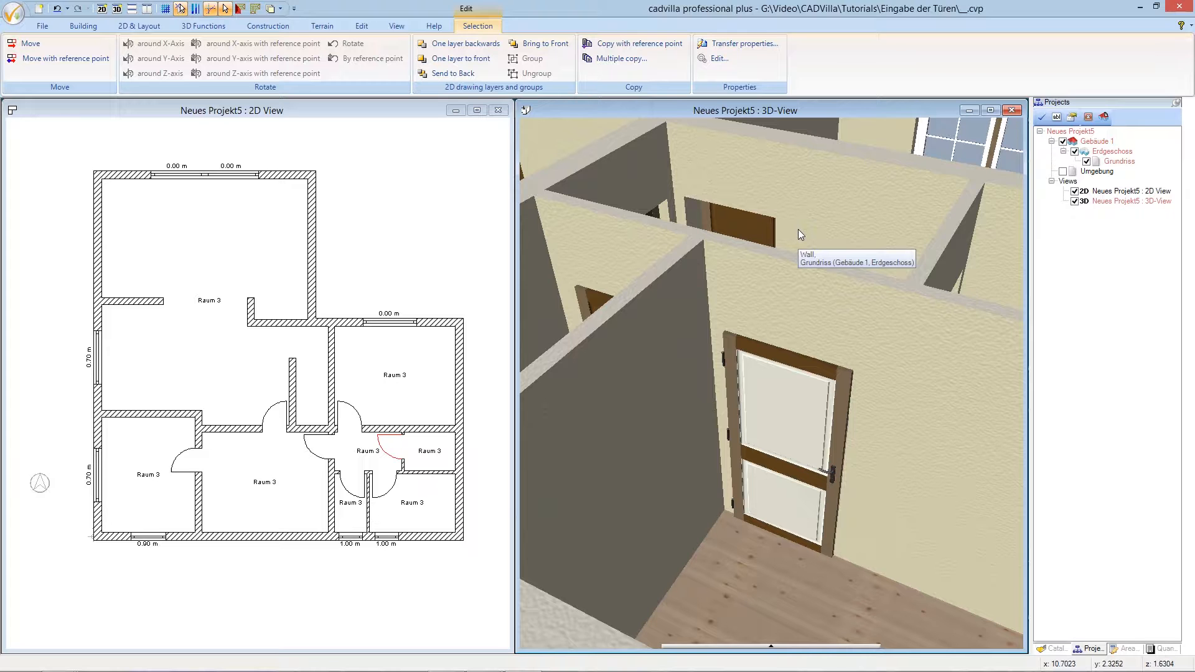
pyautogui.click(203, 27)
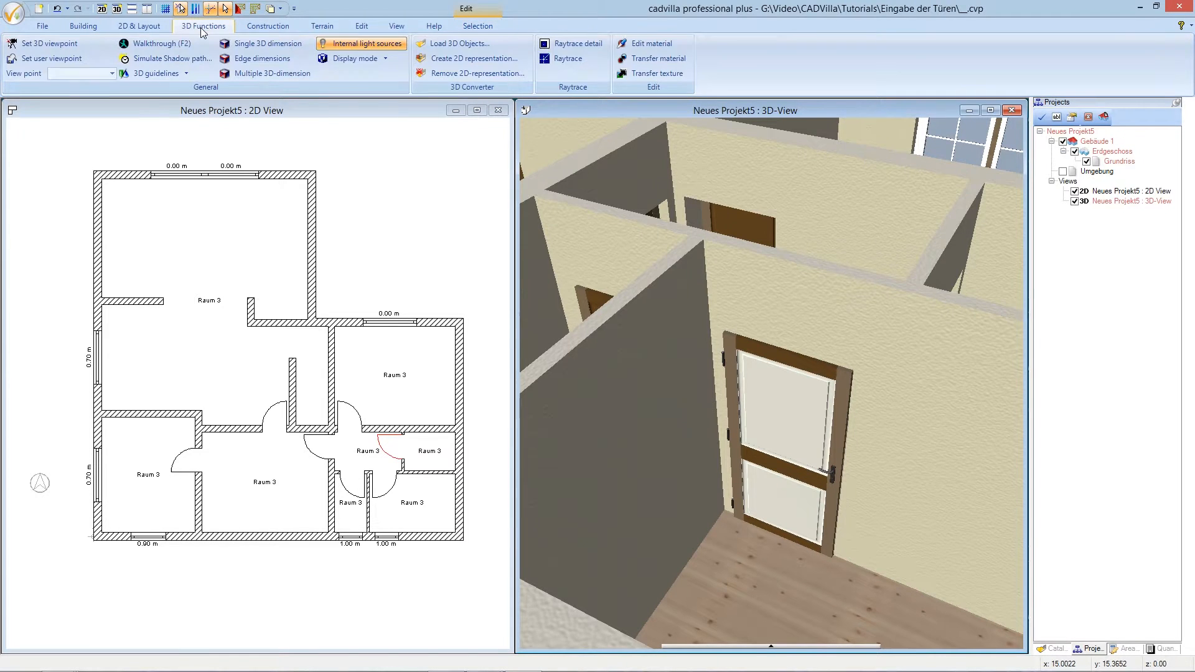
# - Transfer the white panel material onto the door's brown rails and frame
pyautogui.click(672, 58)
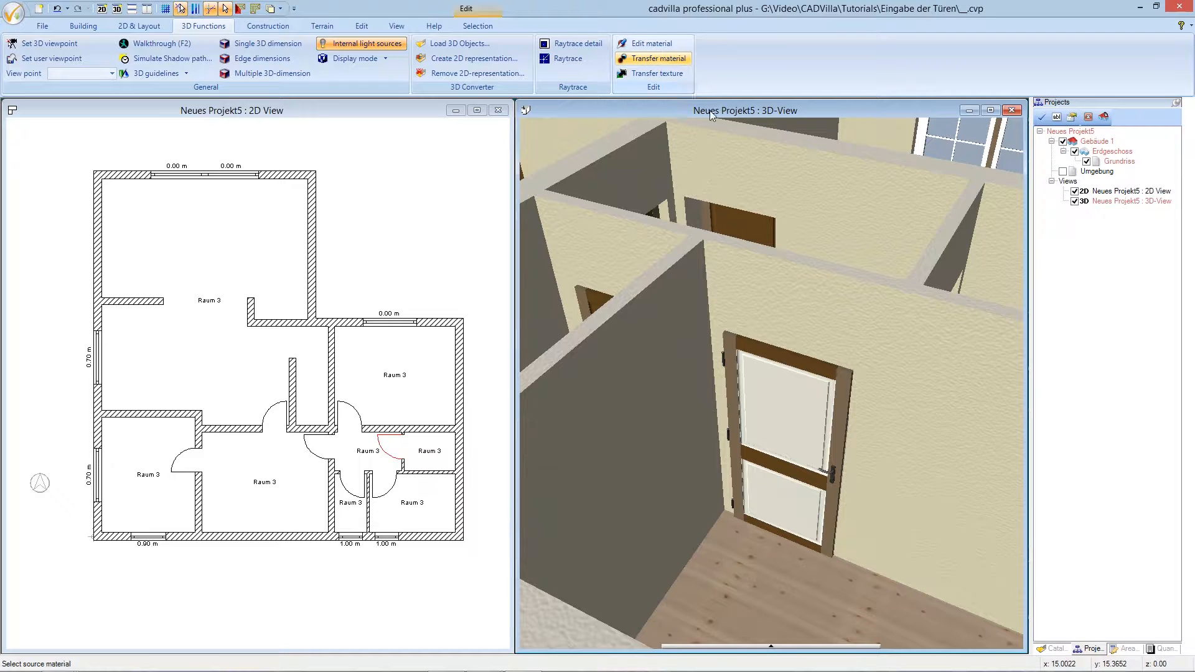
pyautogui.click(797, 412)
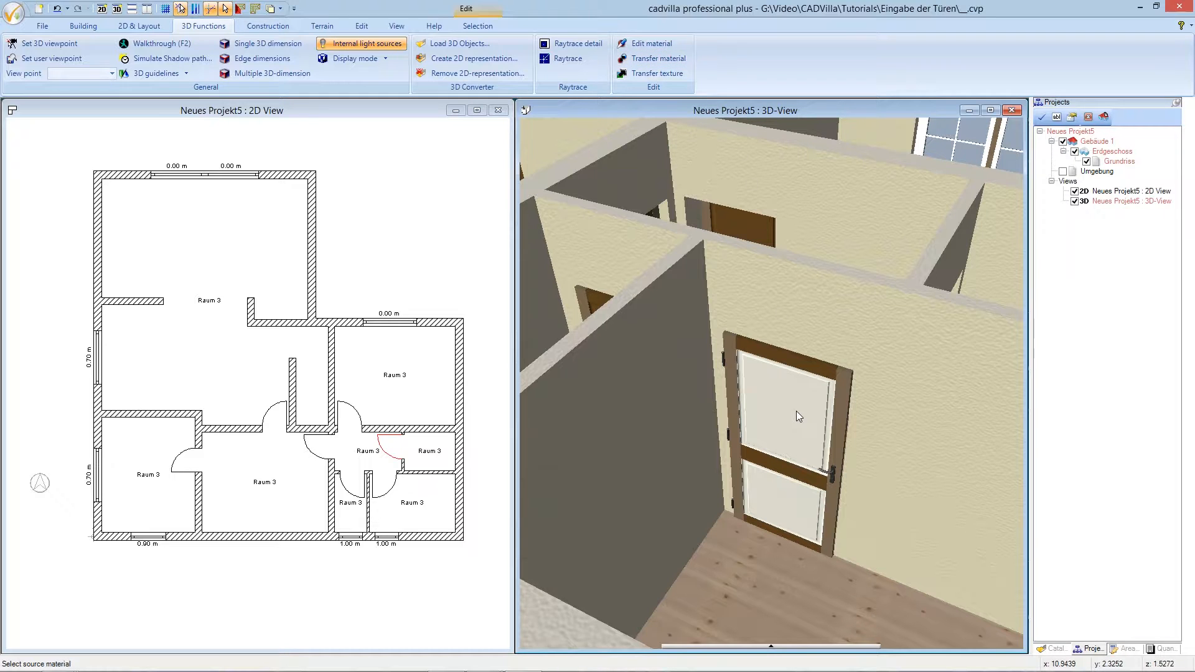
pyautogui.click(812, 369)
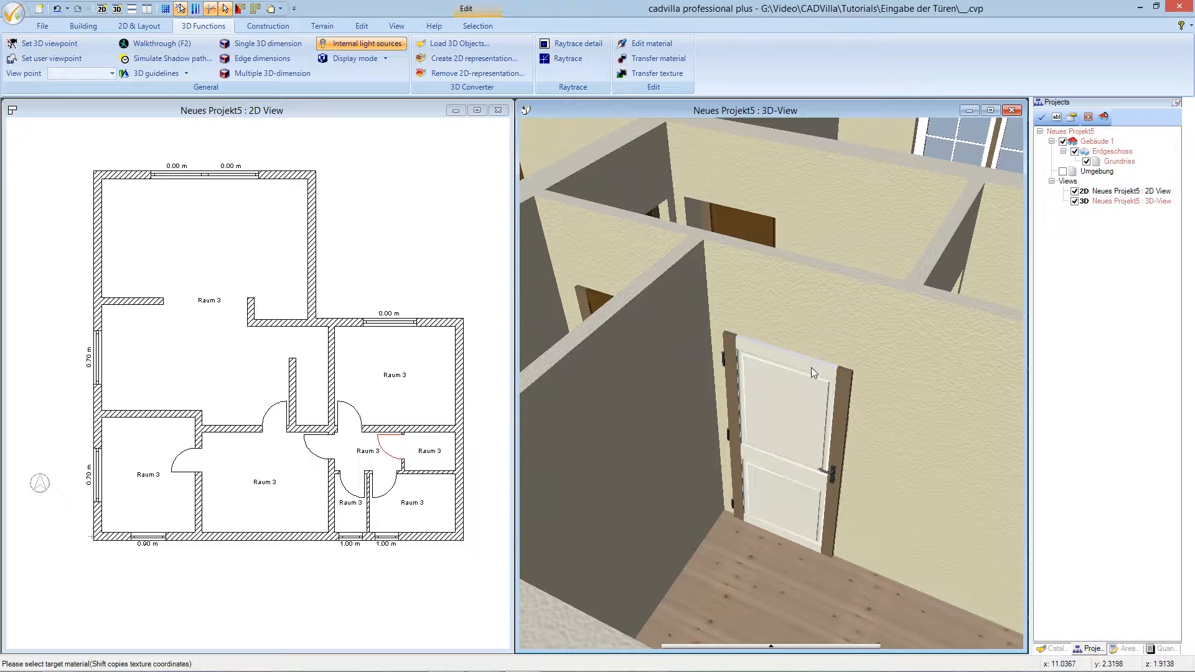
pyautogui.click(847, 387)
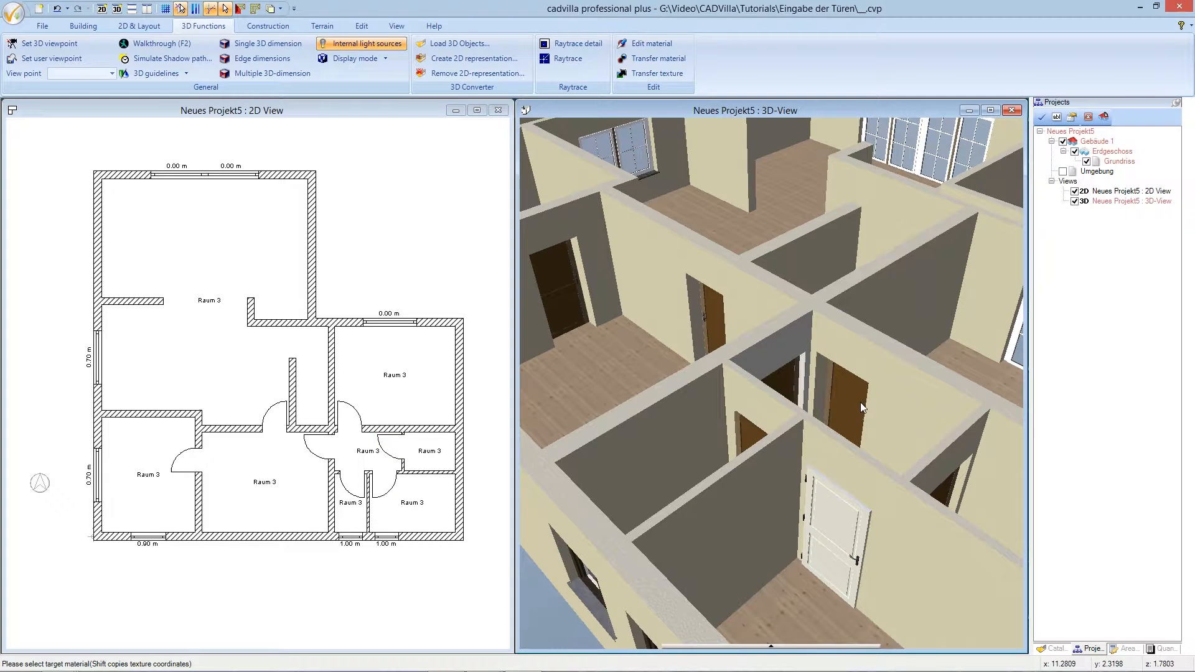
pyautogui.scroll(2, 858, 398)
# - Apply the white material to two more door leaves and their frames
pyautogui.click(855, 402)
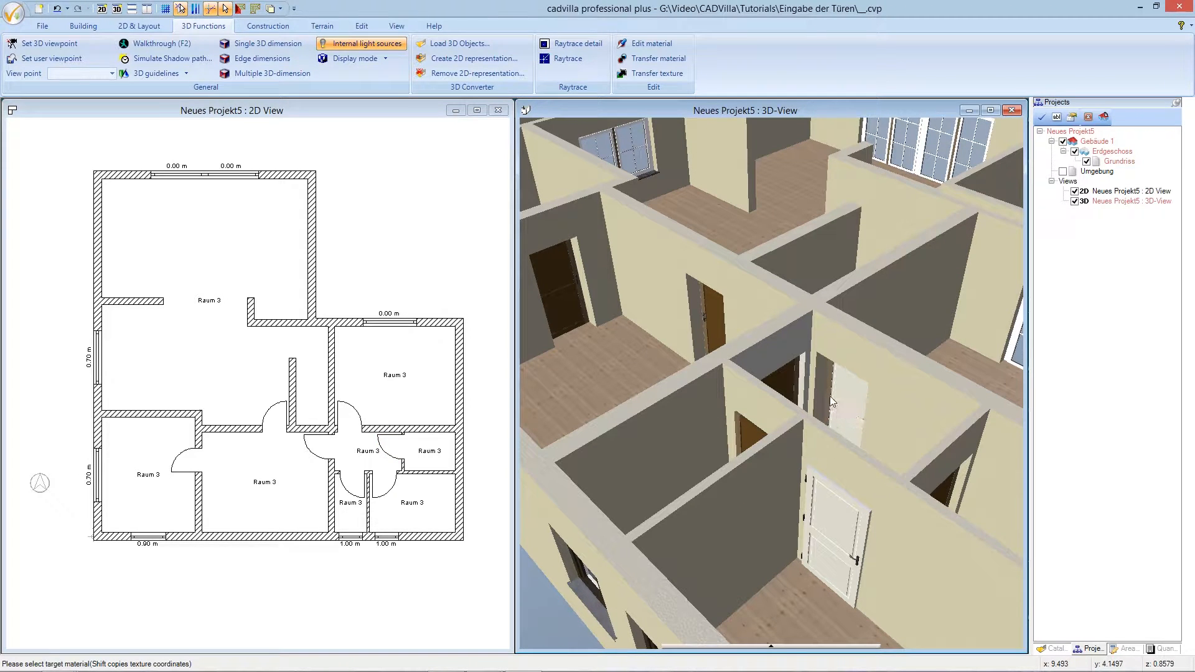
pyautogui.click(828, 397)
pyautogui.click(750, 434)
pyautogui.moveTo(941, 494); pyautogui.dragTo(916, 517)
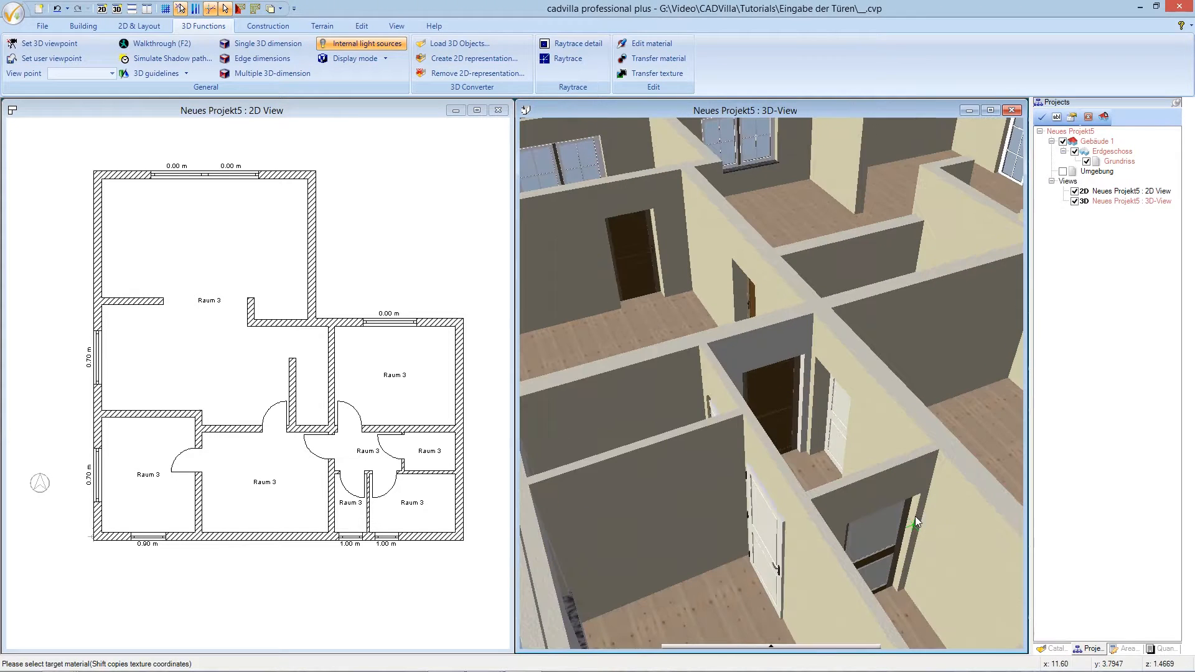
pyautogui.moveTo(868, 563); pyautogui.dragTo(778, 552)
pyautogui.click(854, 566)
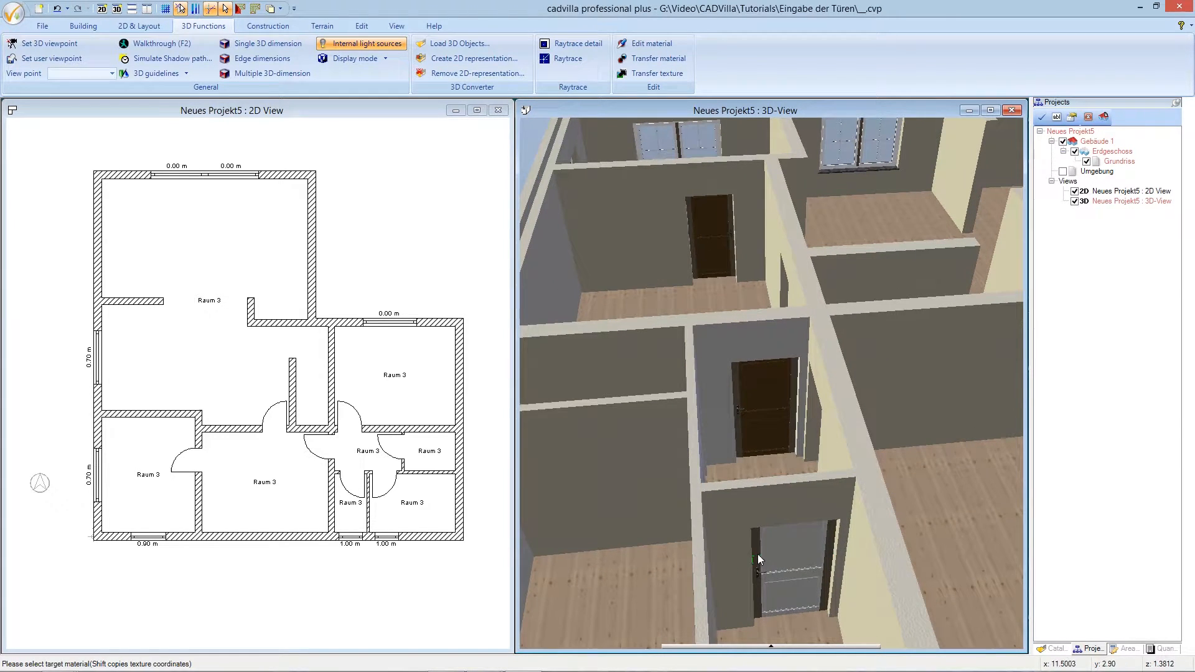
pyautogui.click(757, 555)
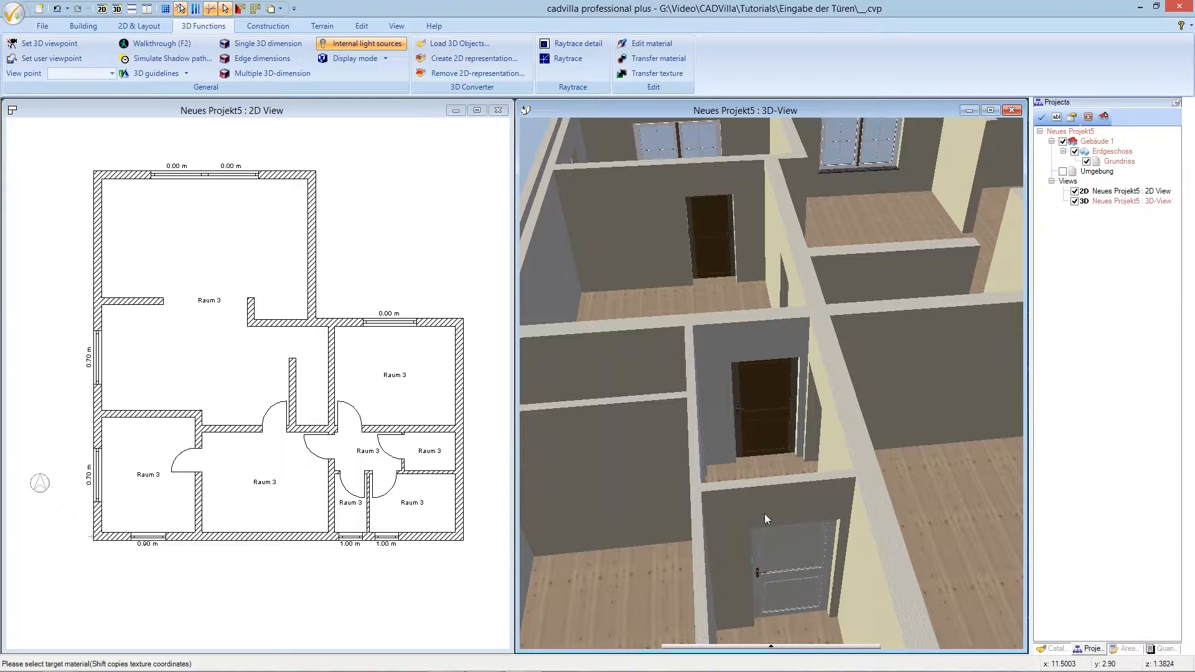
# - Turn the middle door's panels, rails and jambs white, then the back door's panels and frame
pyautogui.click(755, 394)
pyautogui.click(756, 416)
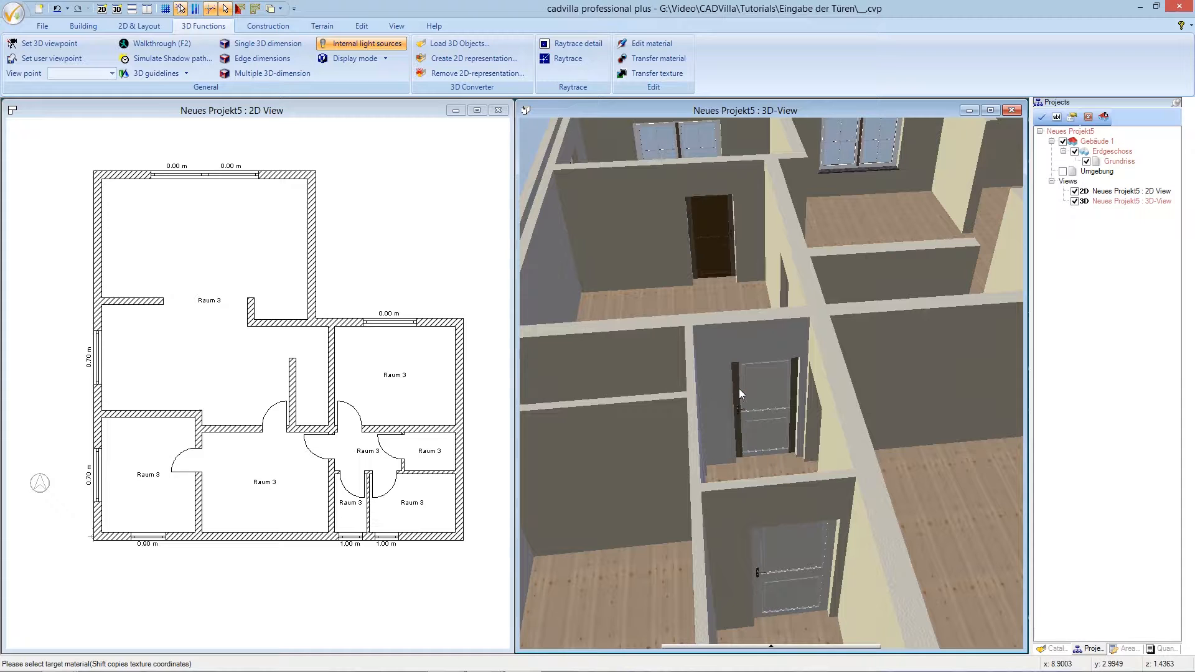
pyautogui.click(738, 394)
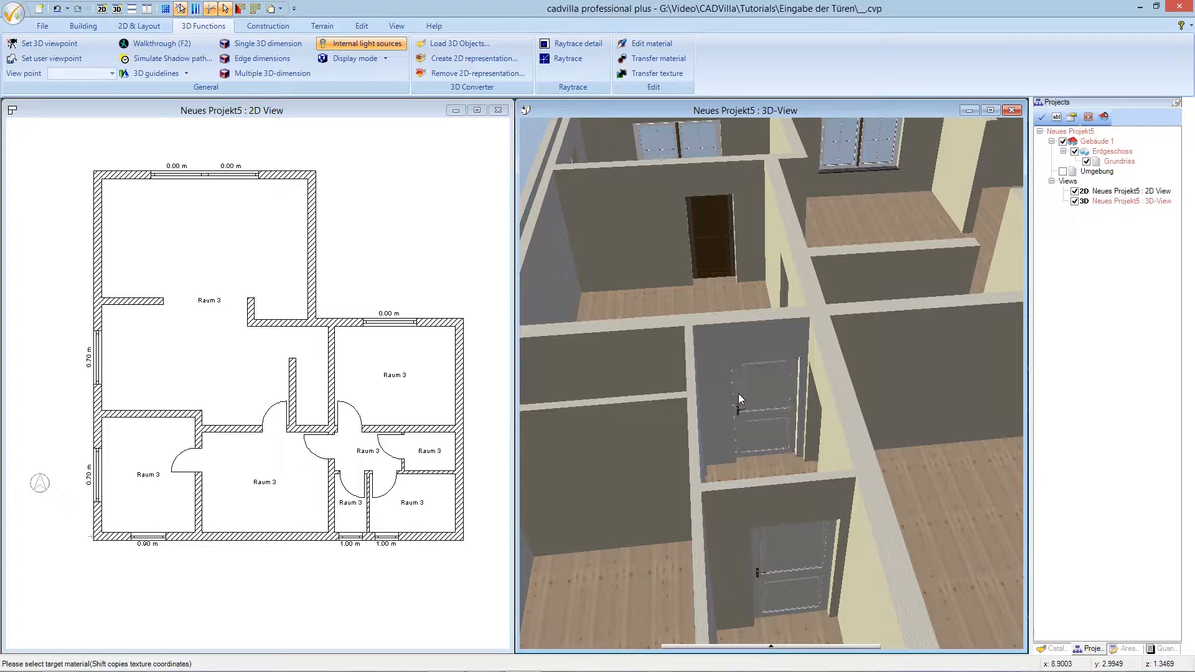
pyautogui.press('Up')
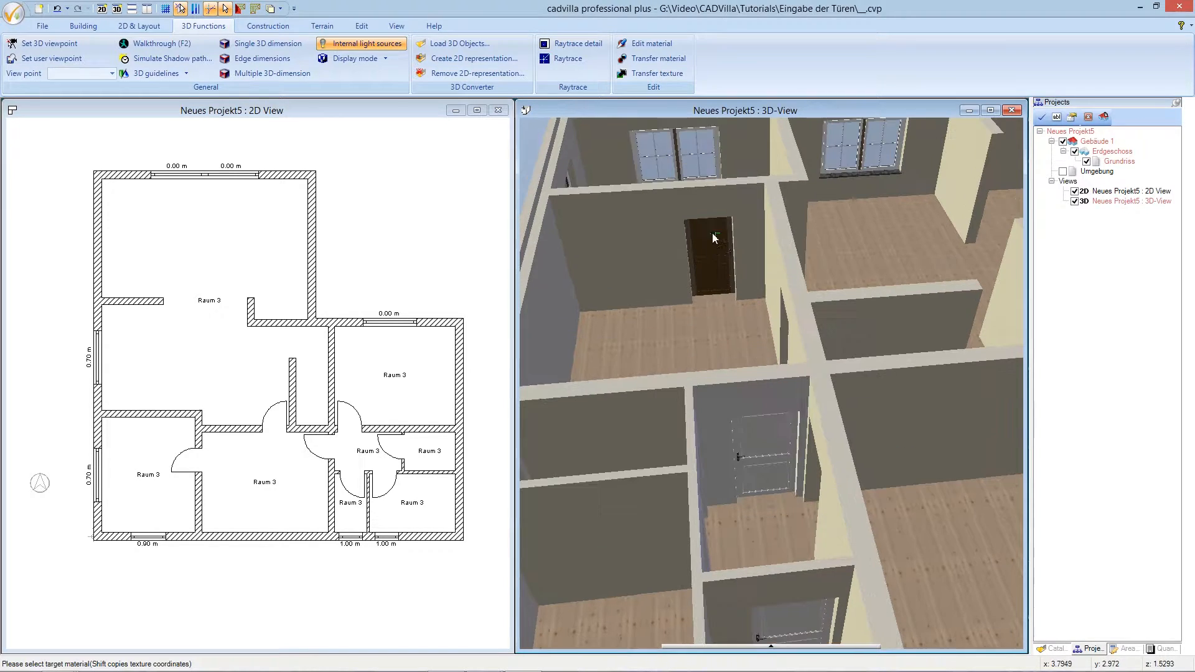
pyautogui.press('Up')
pyautogui.click(713, 274)
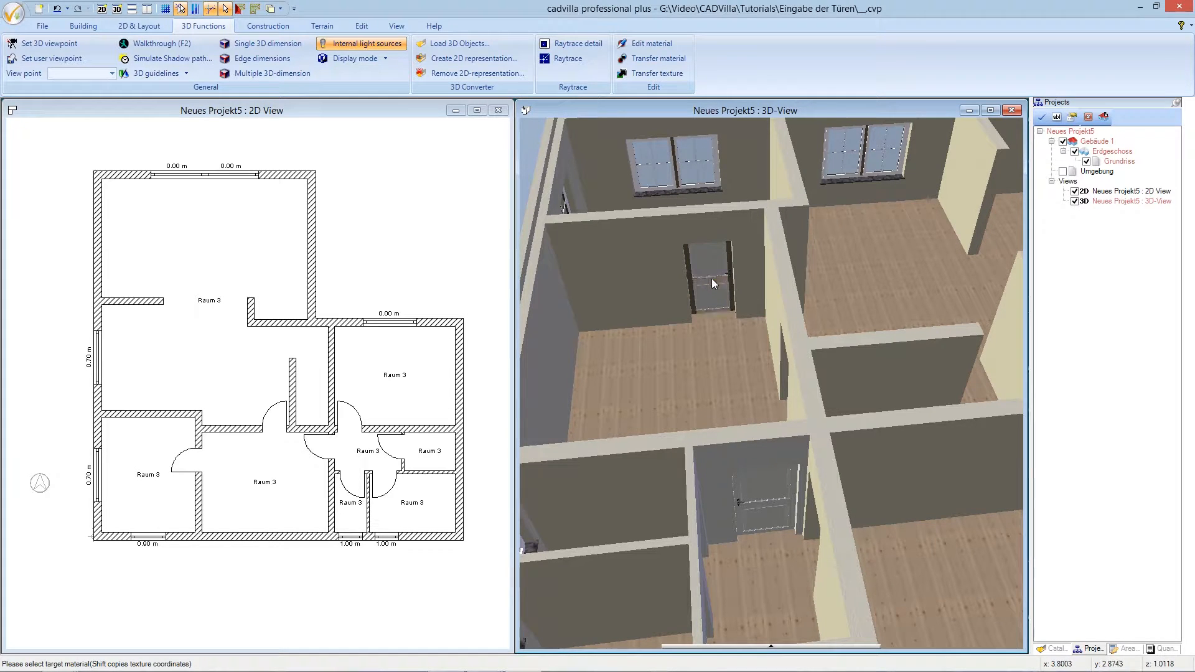
pyautogui.click(730, 278)
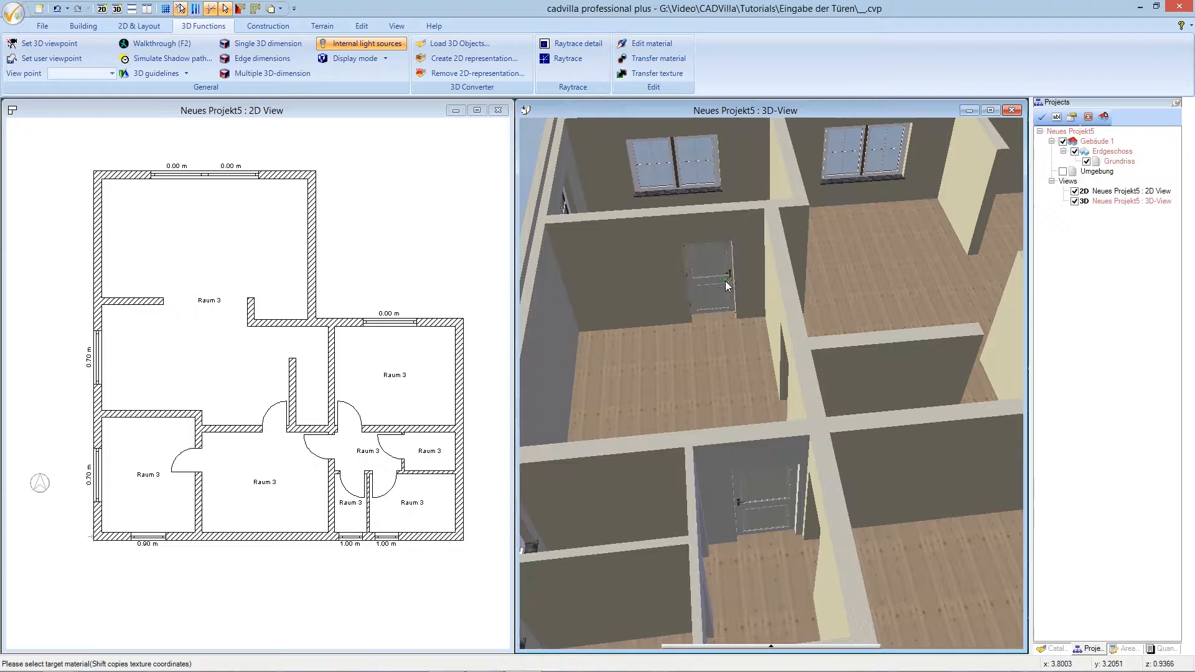
# - Turn the remaining brown door leaf and its frame, plus the lower door's frame, white
pyautogui.scroll(-1, 725, 287)
pyautogui.scroll(1, 727, 297)
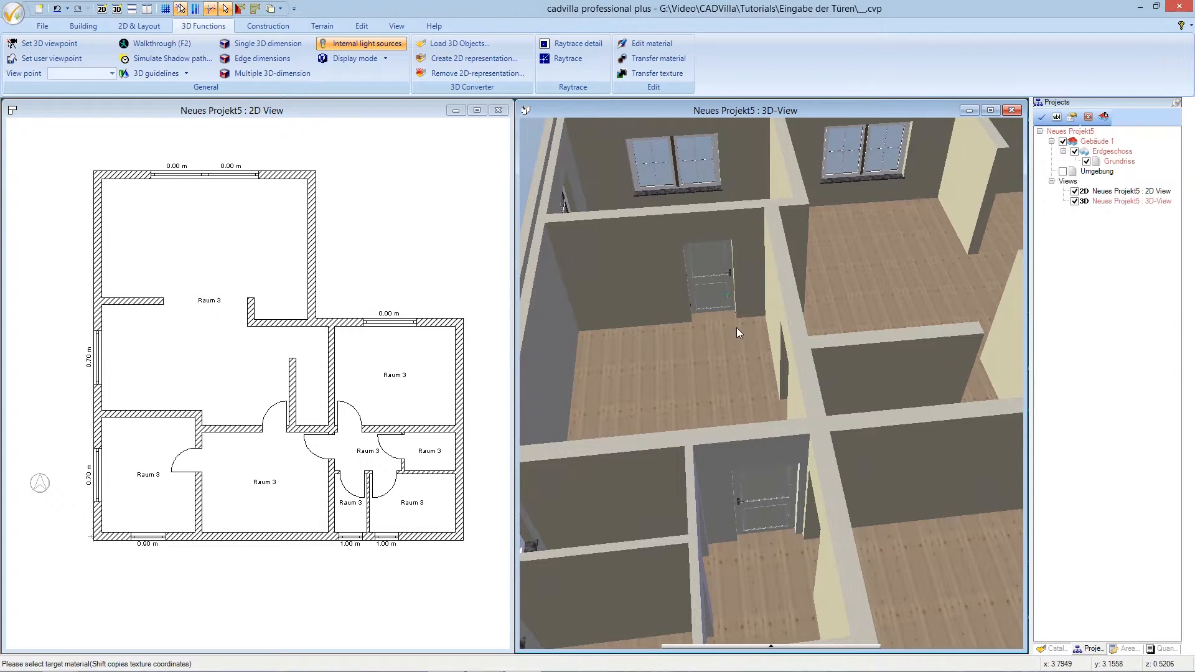
pyautogui.press('Right')
pyautogui.press('Right')
pyautogui.press('Right')
pyautogui.press('Right')
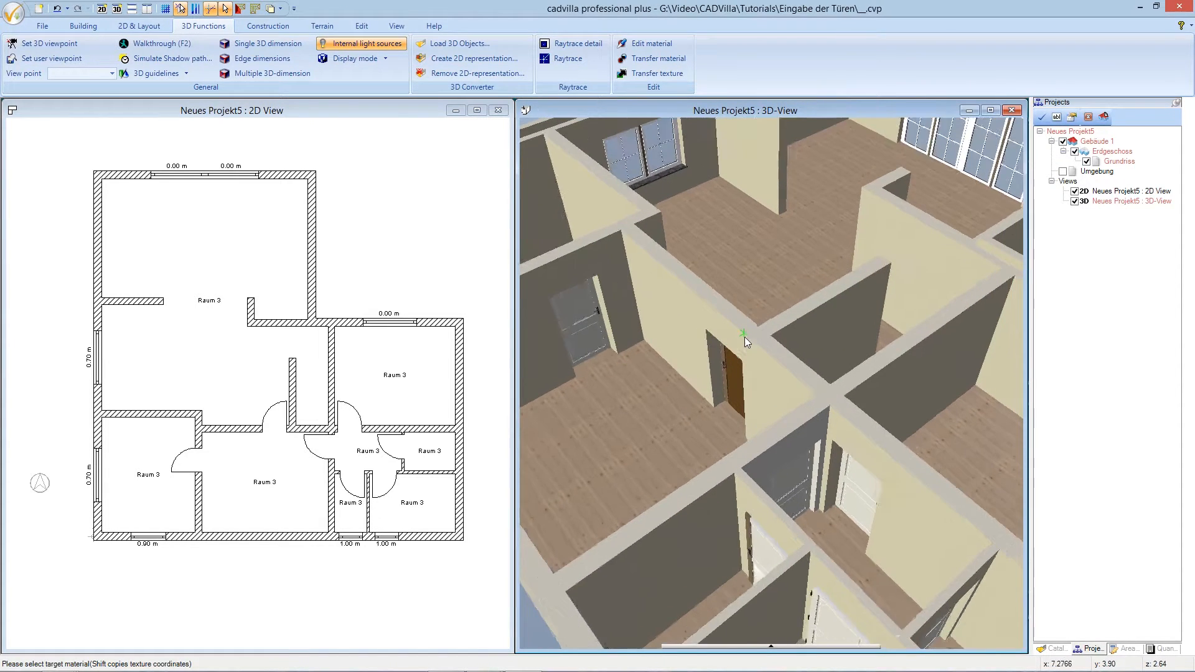
pyautogui.press('Right')
pyautogui.press('Right')
pyautogui.press('Right')
pyautogui.press('Right')
pyautogui.press('Right')
pyautogui.press('Right')
pyautogui.press('Right')
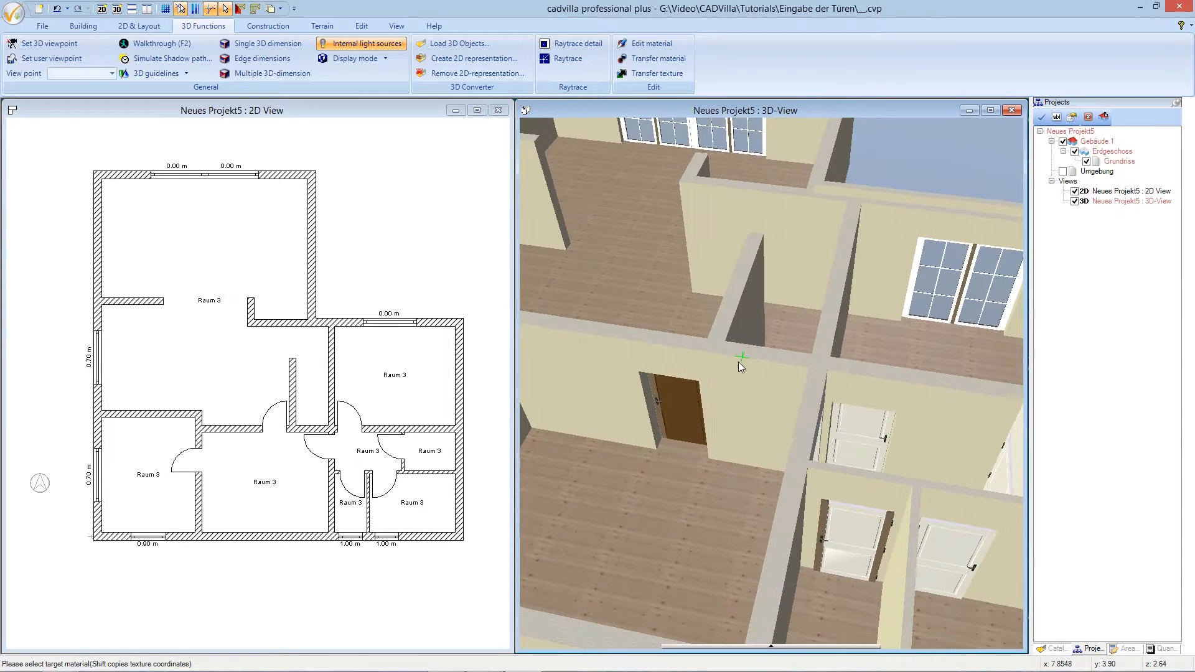
pyautogui.press('Right')
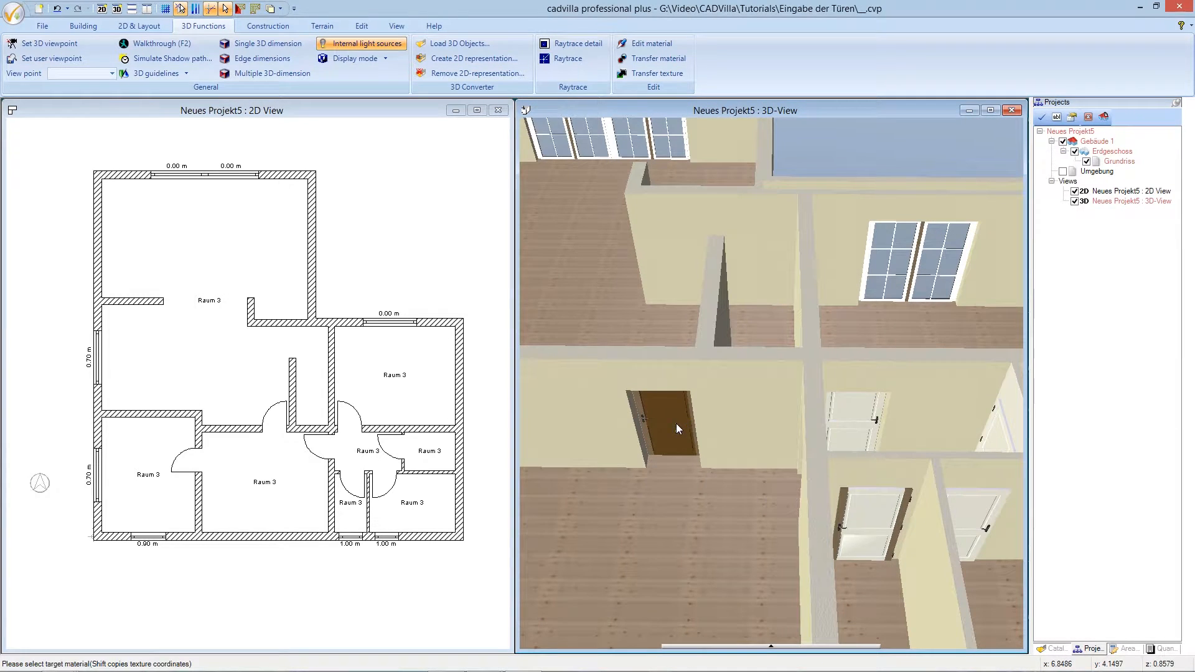
pyautogui.click(677, 417)
pyautogui.click(648, 432)
pyautogui.click(843, 506)
# - Rotate the view to check the doors and end material transferring
pyautogui.press('Down')
pyautogui.press('Down')
pyautogui.press('Right')
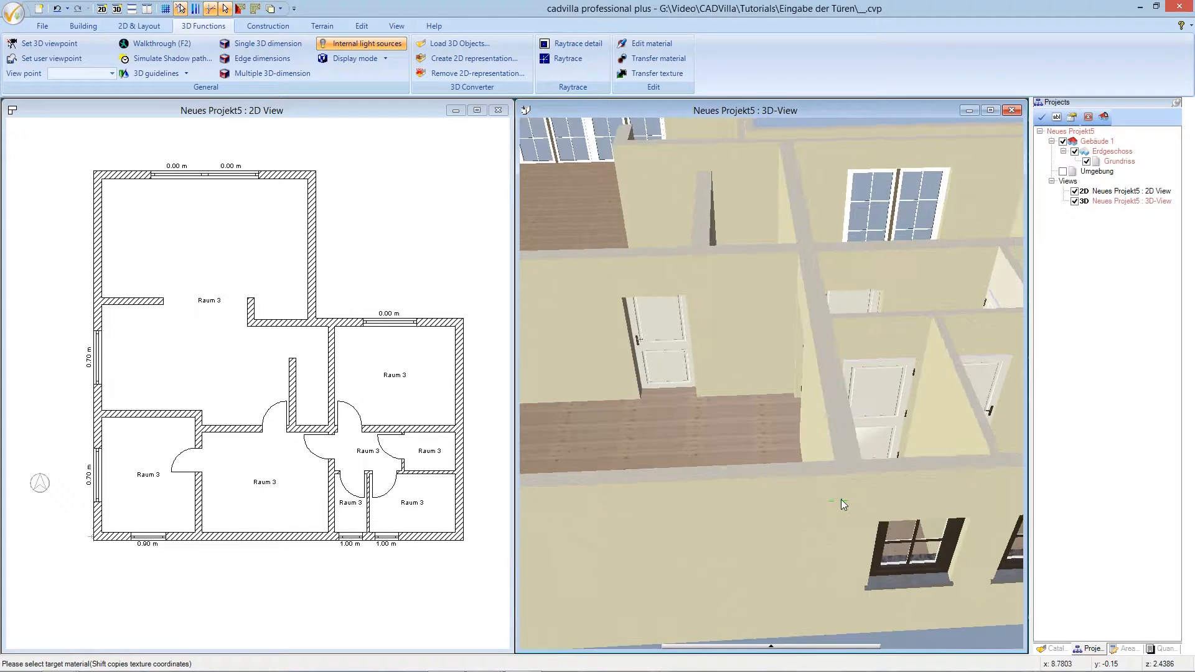
pyautogui.press('Left')
pyautogui.press('Left')
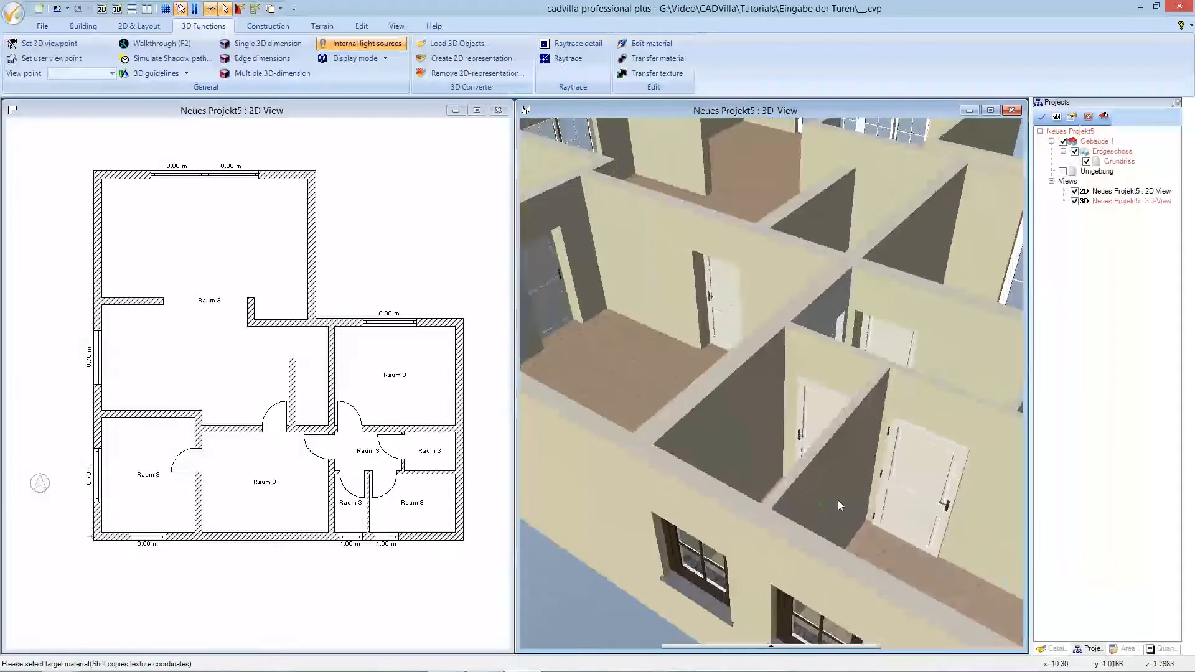
pyautogui.press('Left')
pyautogui.press('Right')
pyautogui.press('Left')
pyautogui.press('Left')
pyautogui.press('Escape')
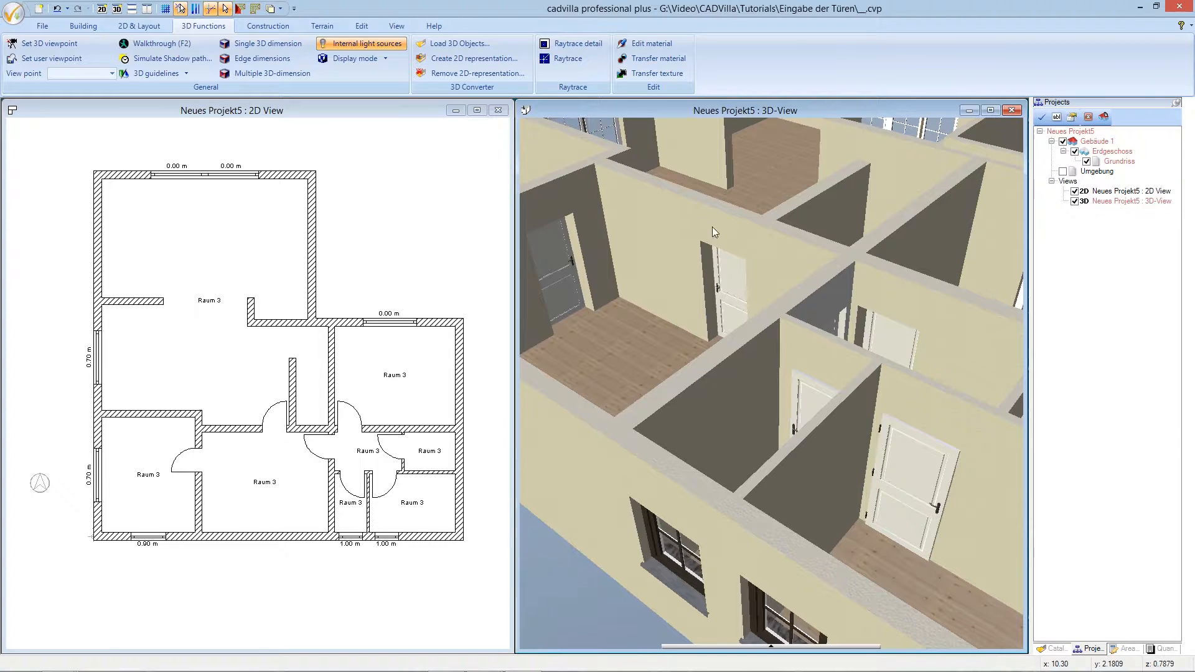
pyautogui.click(398, 26)
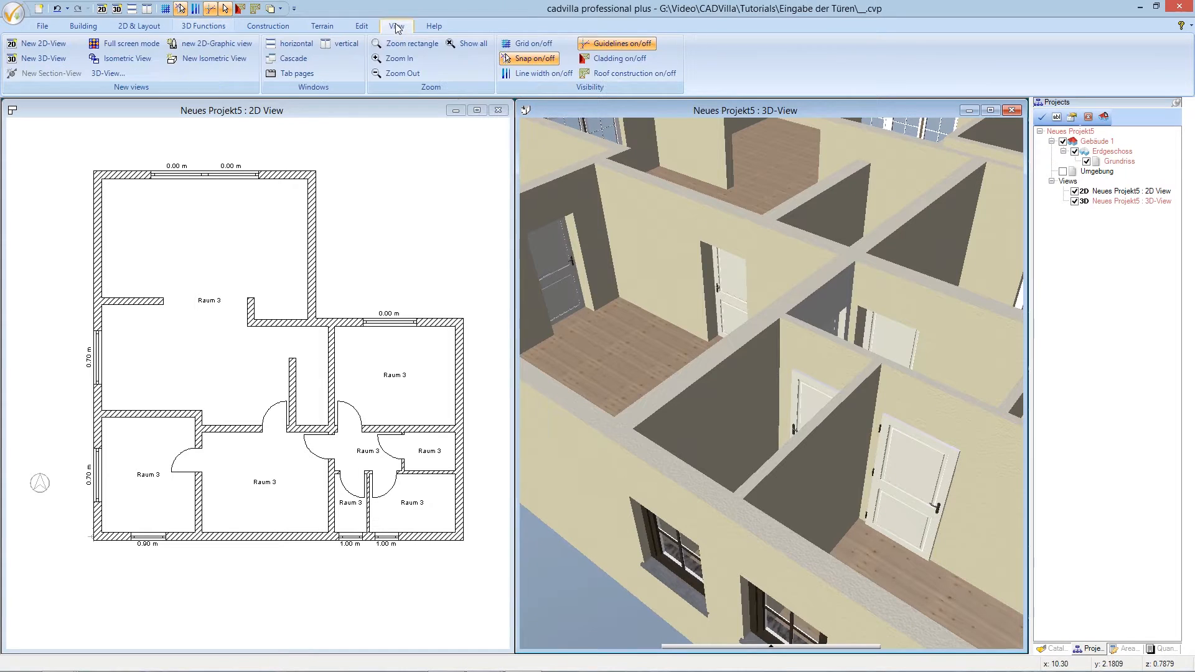
# - Fit the whole building in the 3D view and rotate it to another angle
pyautogui.click(468, 45)
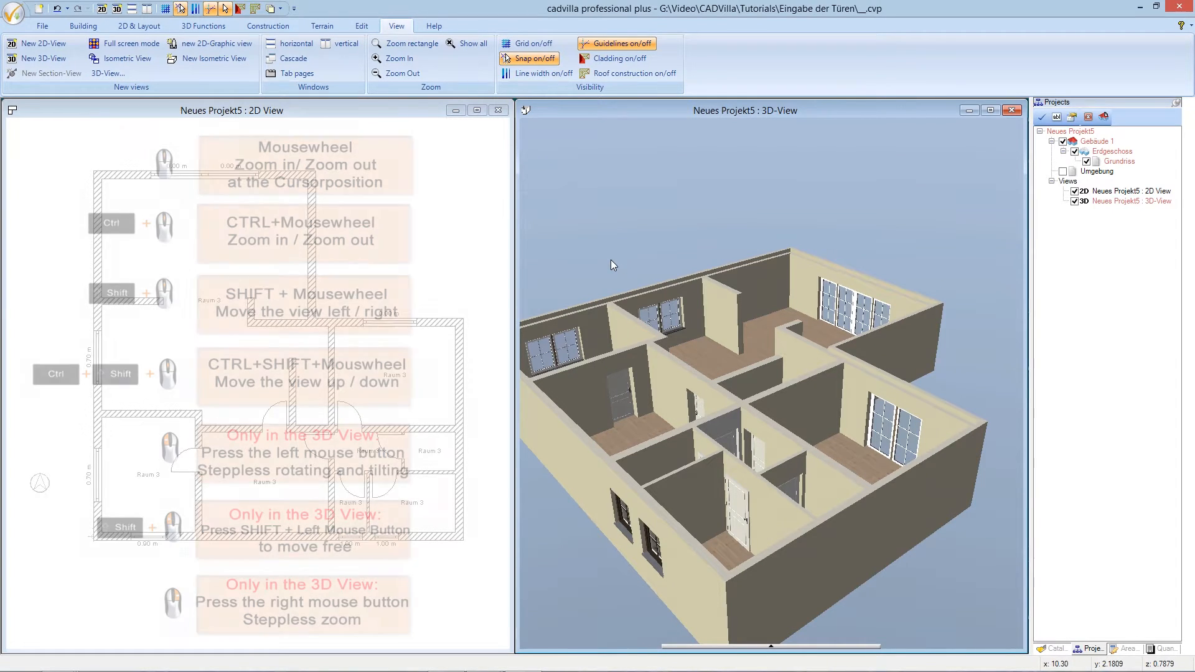
pyautogui.moveTo(611, 260); pyautogui.dragTo(644, 263)
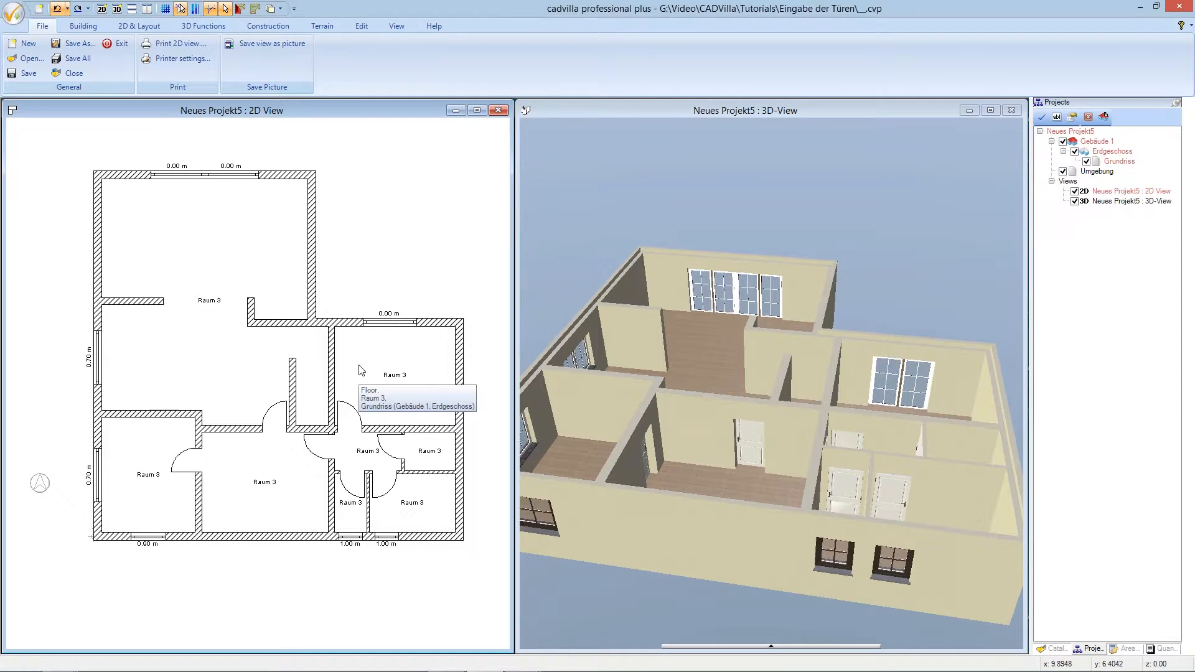
pyautogui.click(276, 405)
# - Switch the central door's frame to enclosure trim with a 0.02 m facing thickness
pyautogui.rightClick(277, 406)
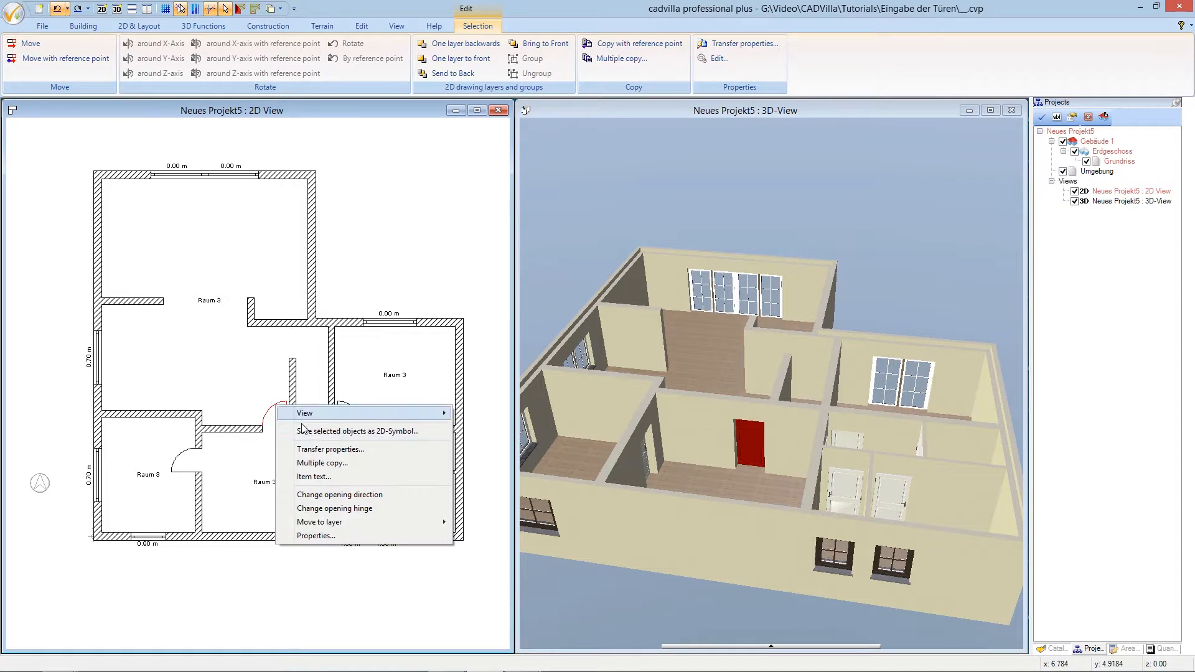
pyautogui.click(316, 536)
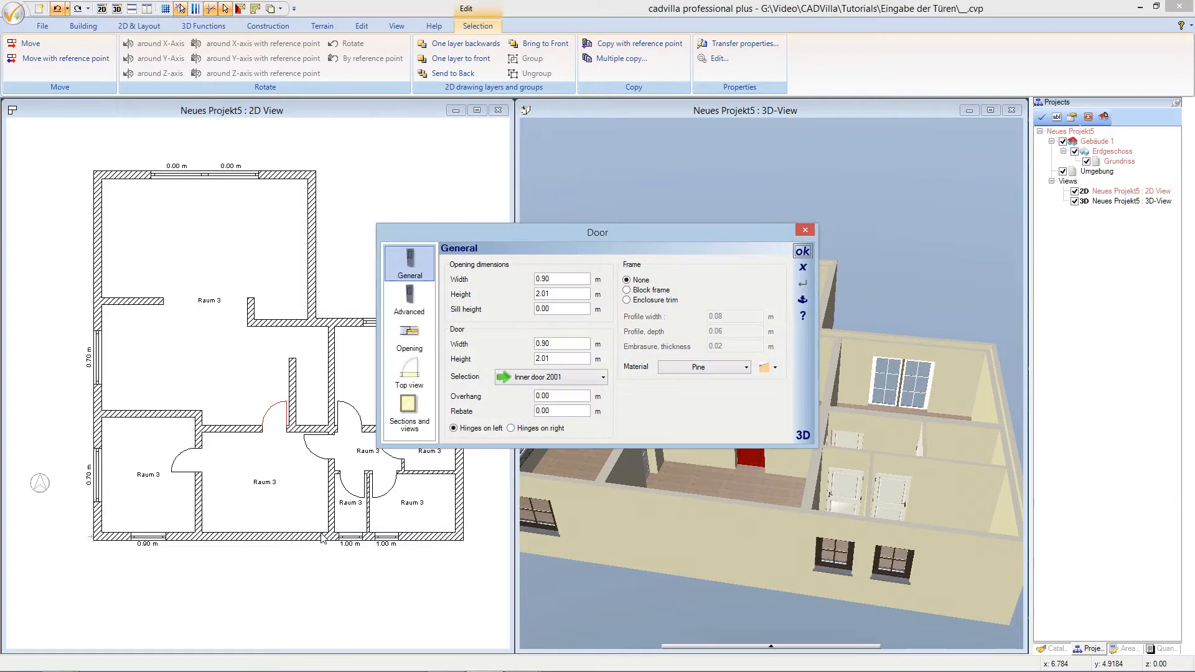
pyautogui.click(803, 436)
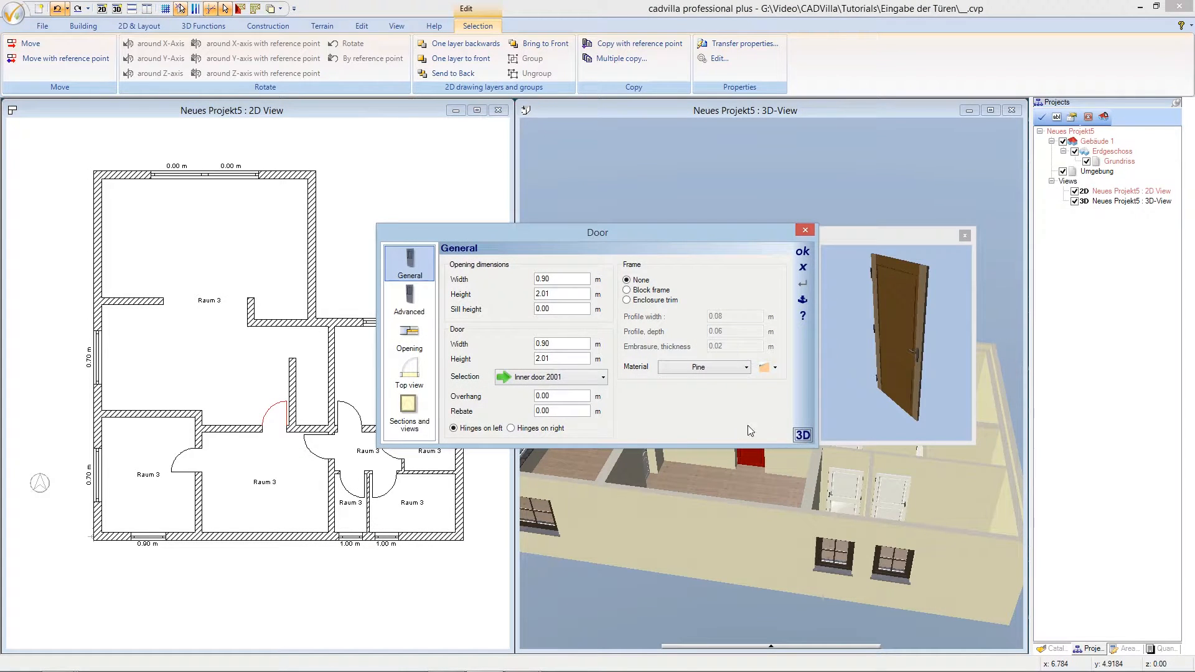
pyautogui.click(628, 290)
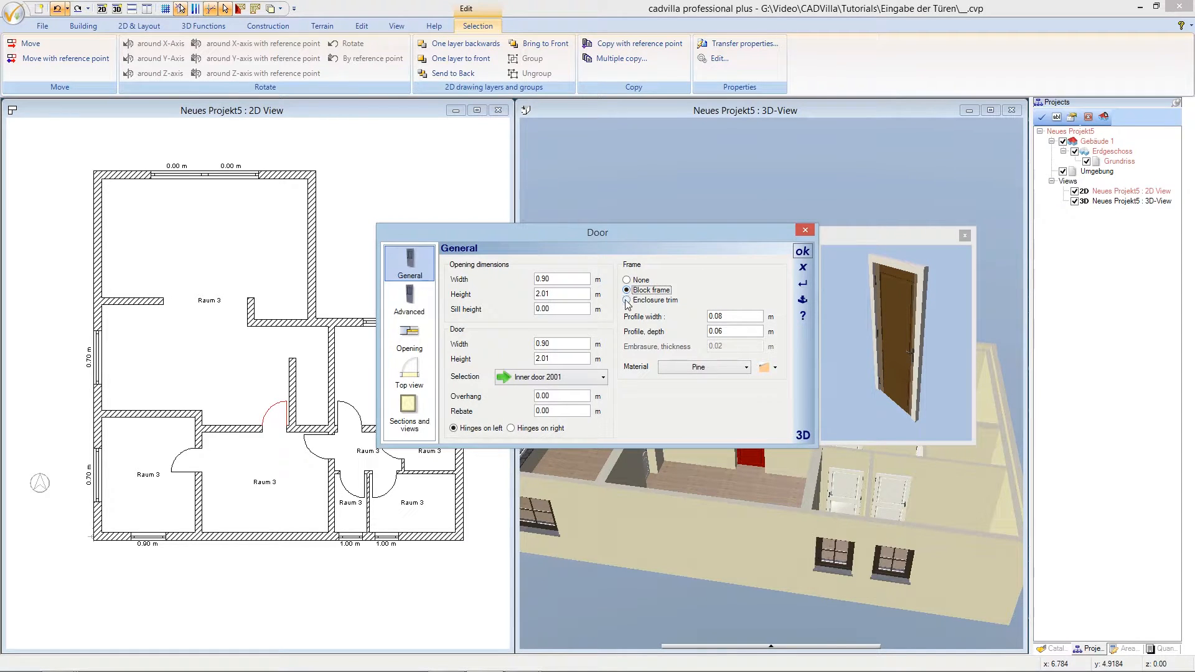
pyautogui.click(627, 301)
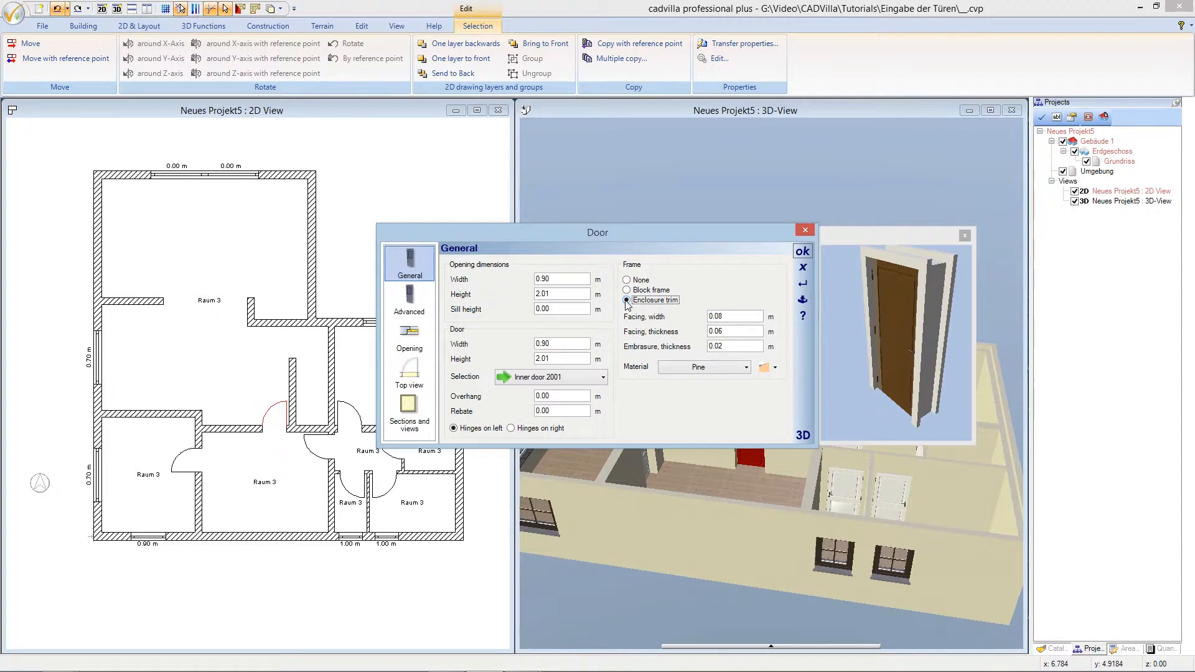
pyautogui.click(734, 332)
pyautogui.moveTo(733, 332); pyautogui.dragTo(720, 332)
pyautogui.write('2')
pyautogui.click(741, 344)
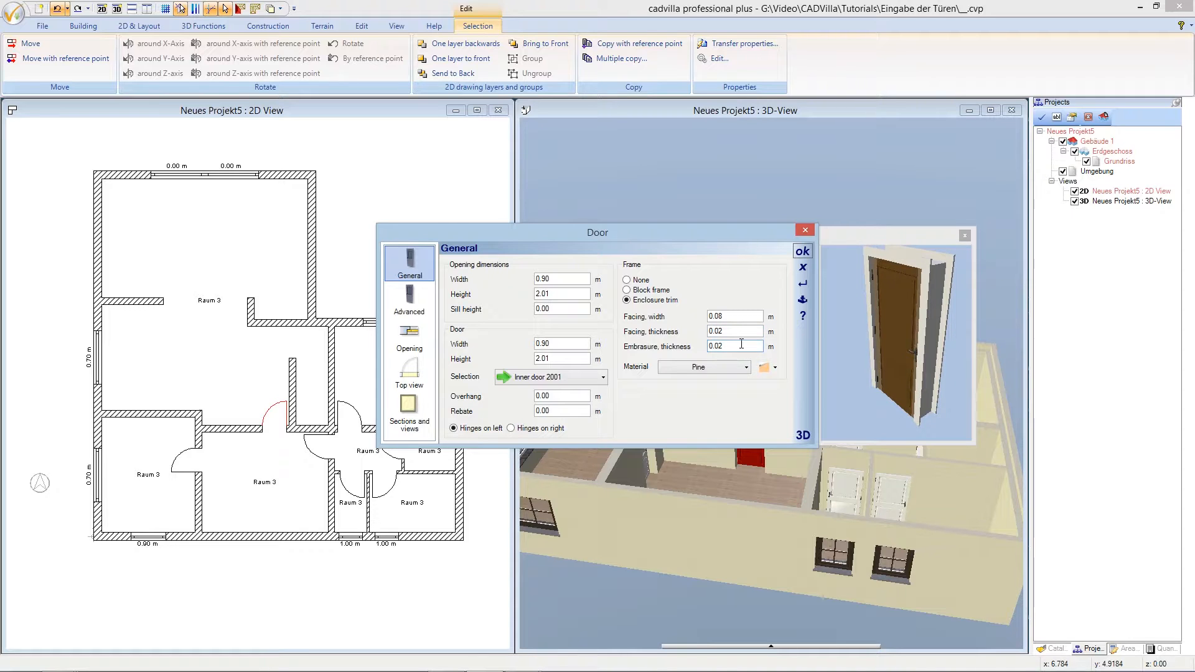
# - Set the door's pine material diffuse portion to 100 and confirm the door changes
pyautogui.click(716, 367)
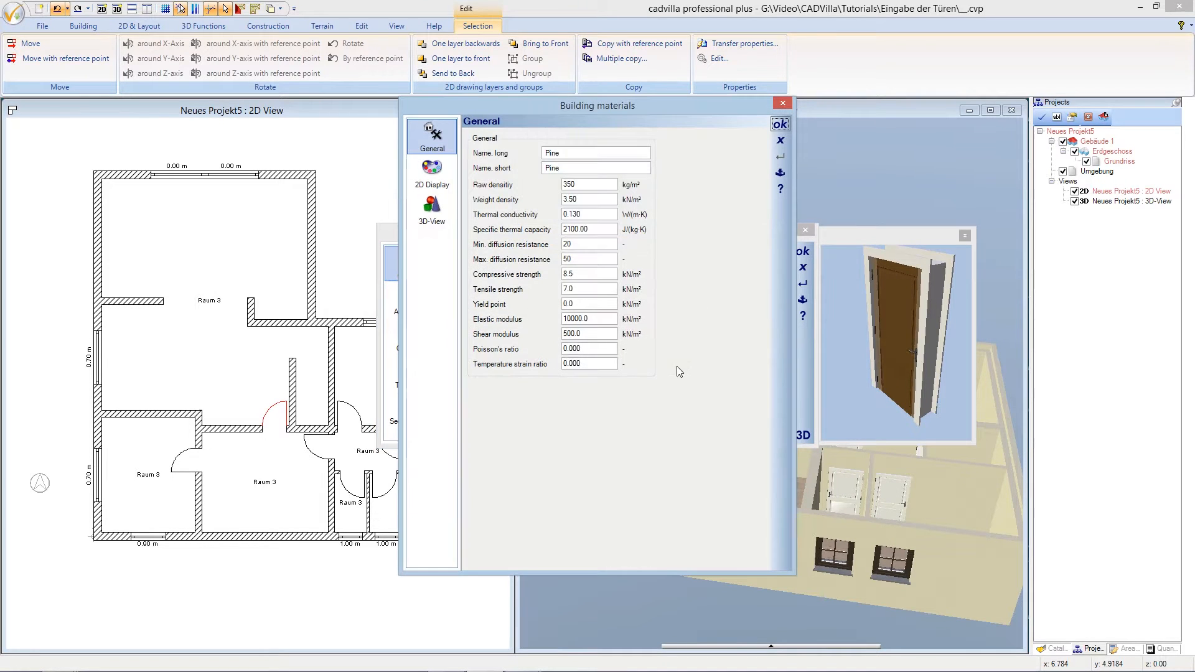
pyautogui.click(438, 211)
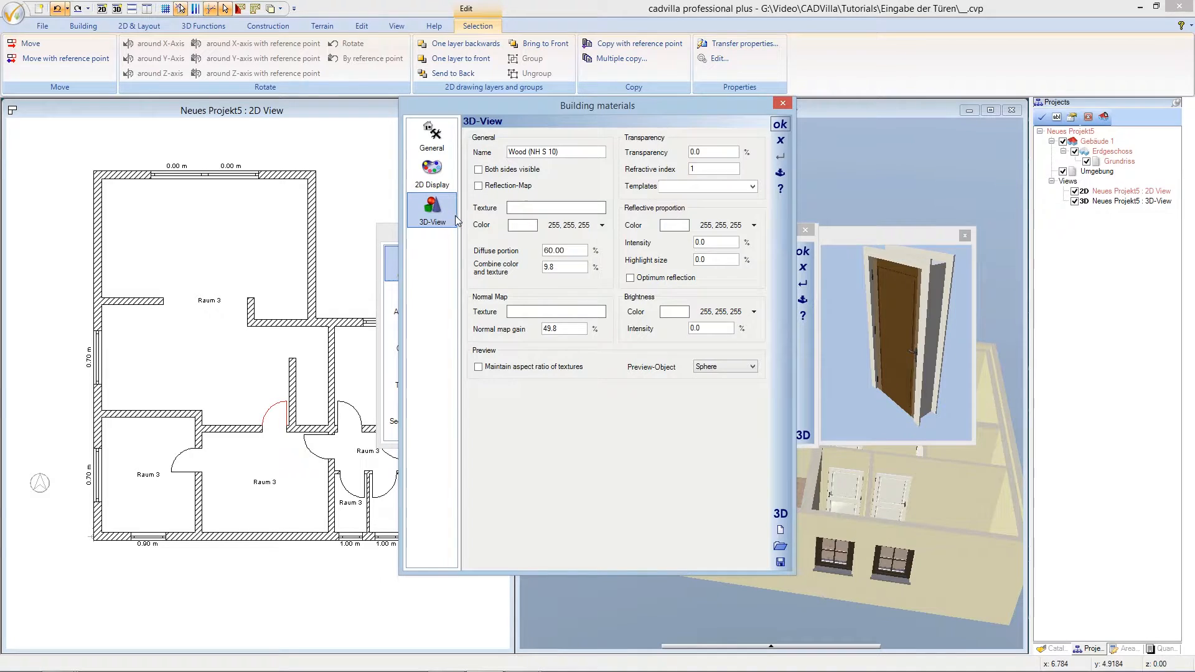
pyautogui.doubleClick(564, 251)
pyautogui.write('100.0')
pyautogui.click(780, 125)
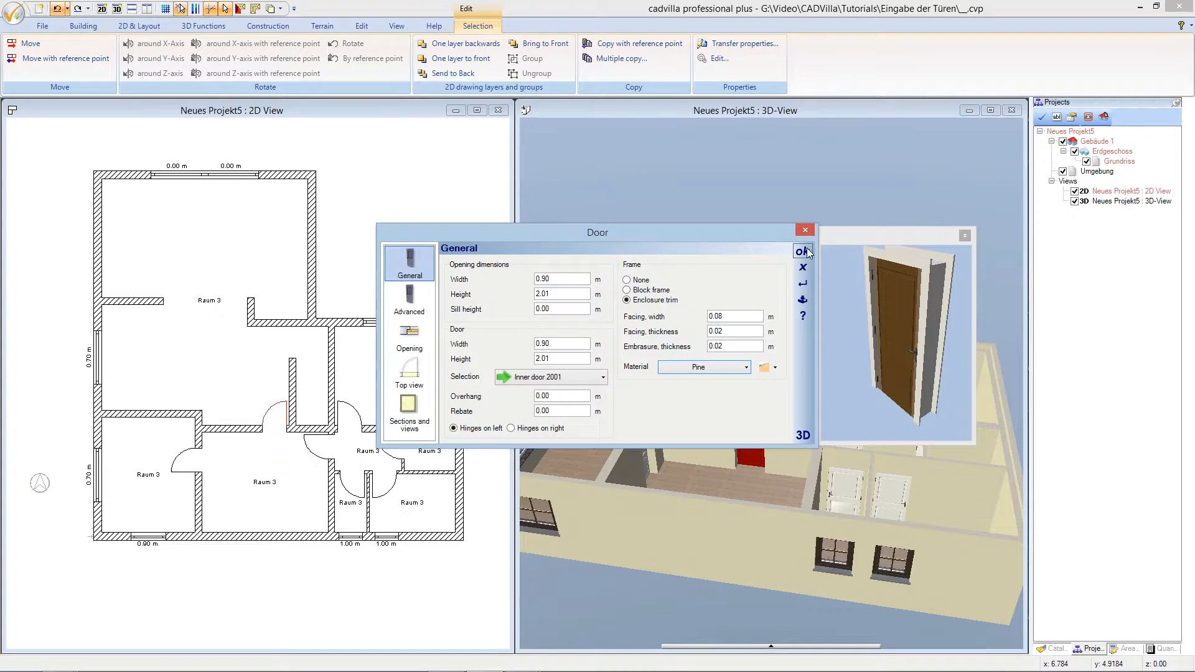
pyautogui.click(803, 252)
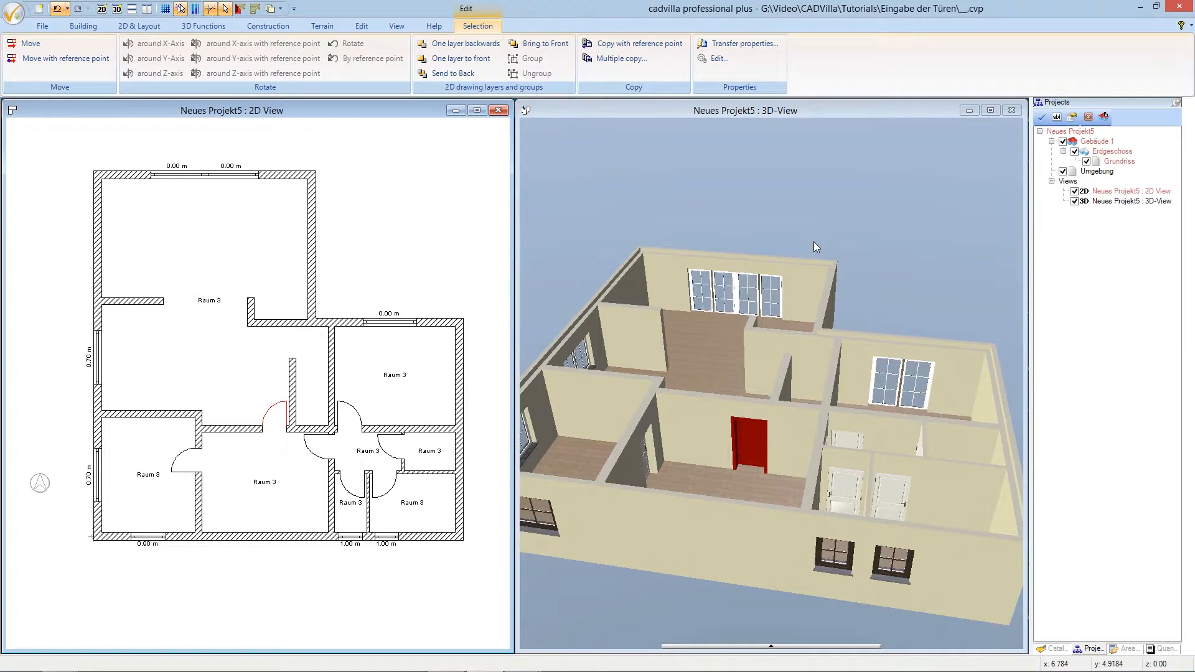
# - Rotate toward the left rooms and give the lower-left room's door enclosure trim with 0.02 m facing
pyautogui.click(815, 242)
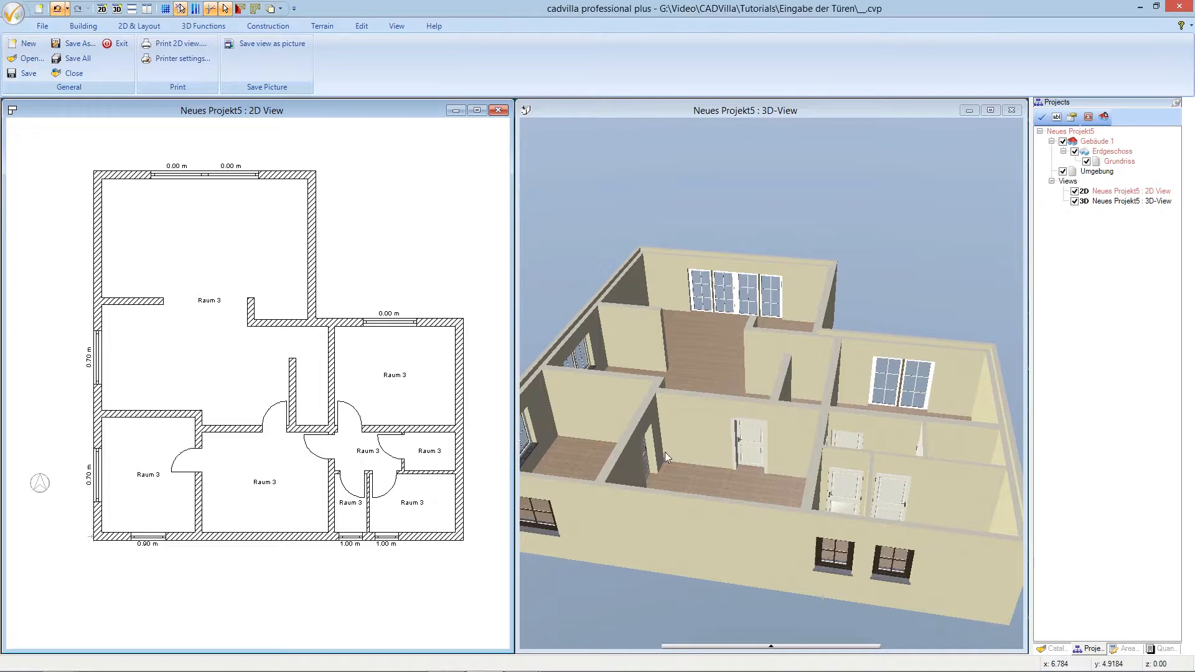
pyautogui.click(935, 308)
pyautogui.moveTo(929, 308); pyautogui.dragTo(884, 321)
pyautogui.click(621, 406)
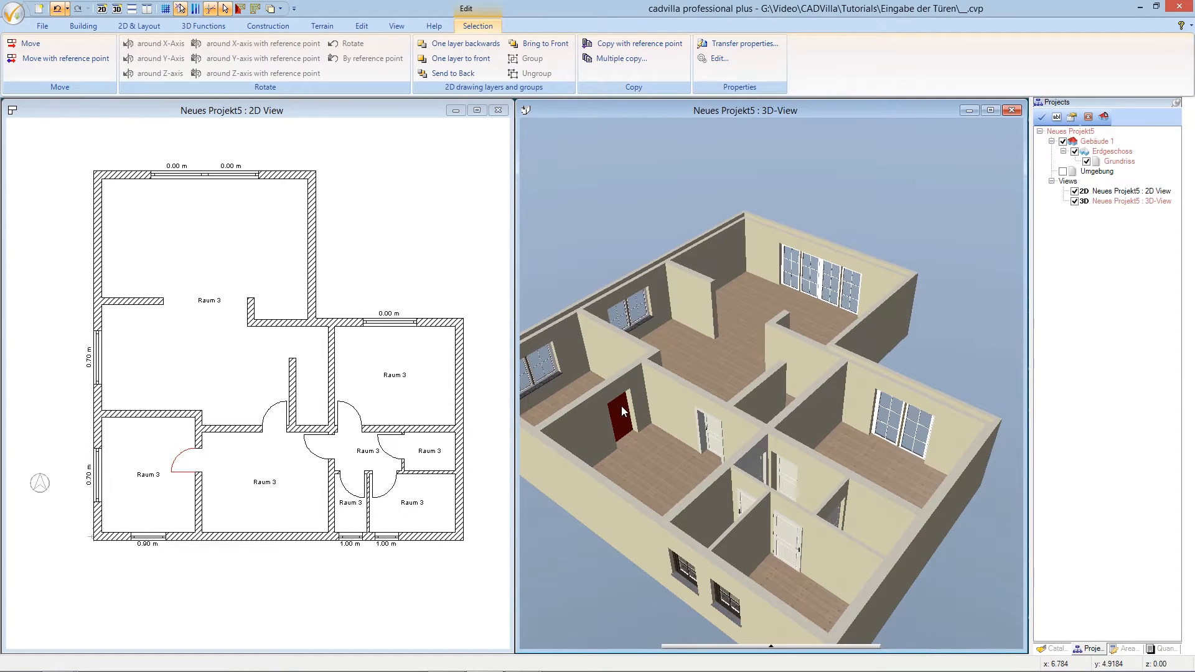
pyautogui.rightClick(621, 406)
pyautogui.click(665, 515)
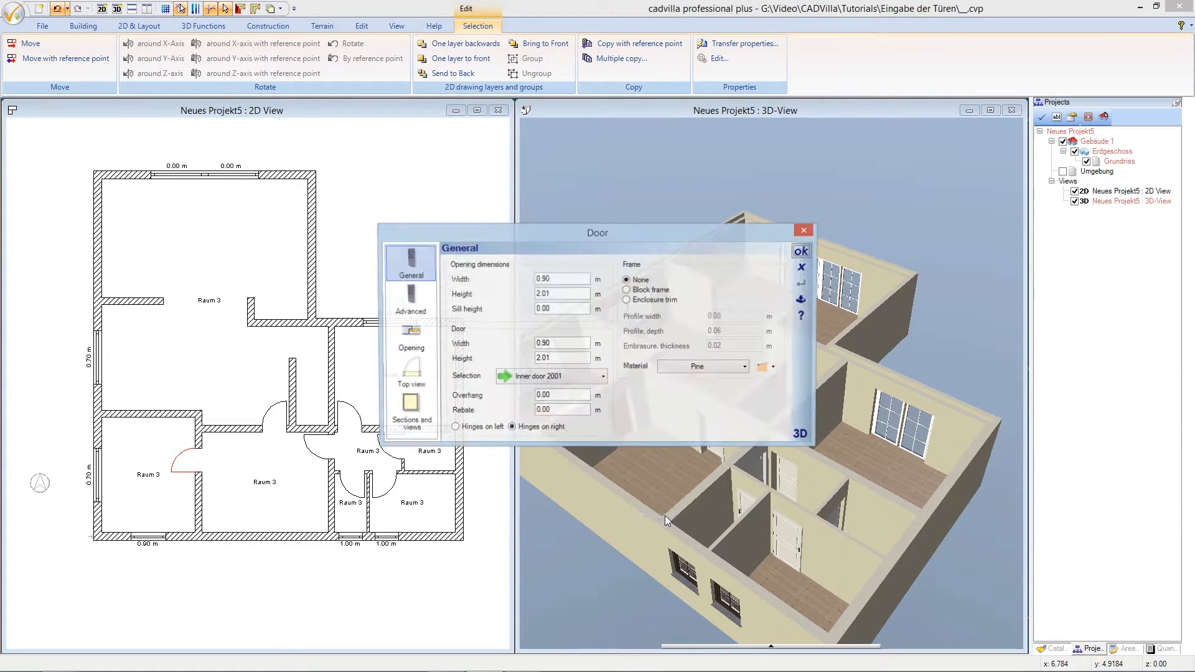
pyautogui.click(632, 304)
pyautogui.click(721, 331)
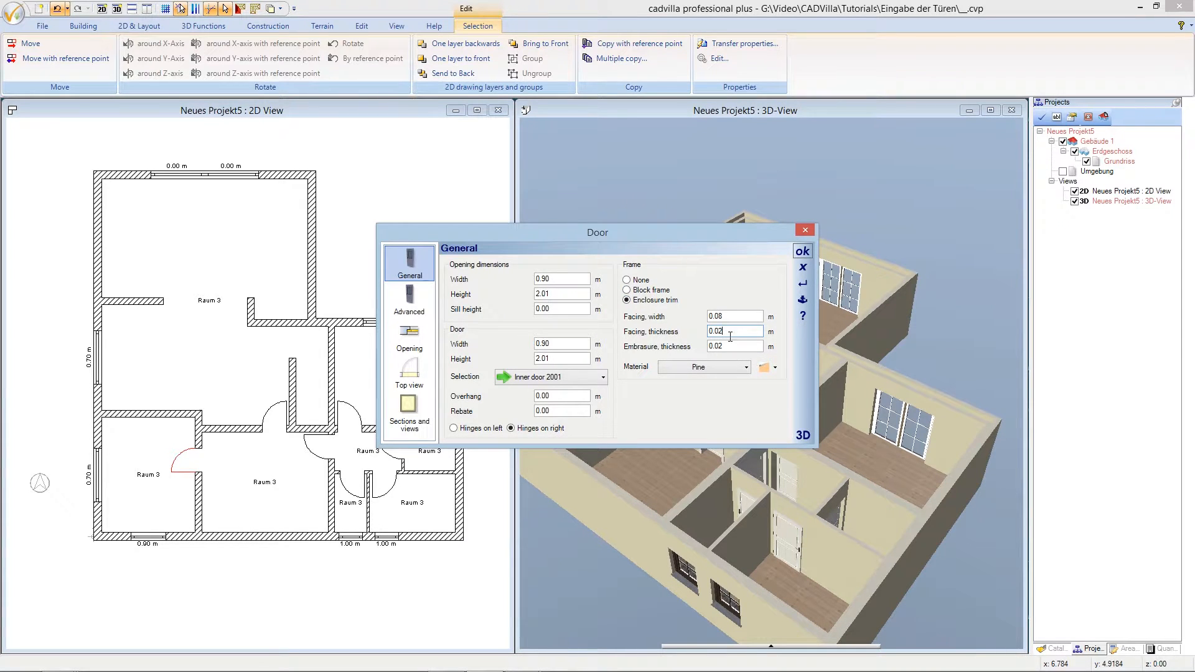
pyautogui.click(802, 255)
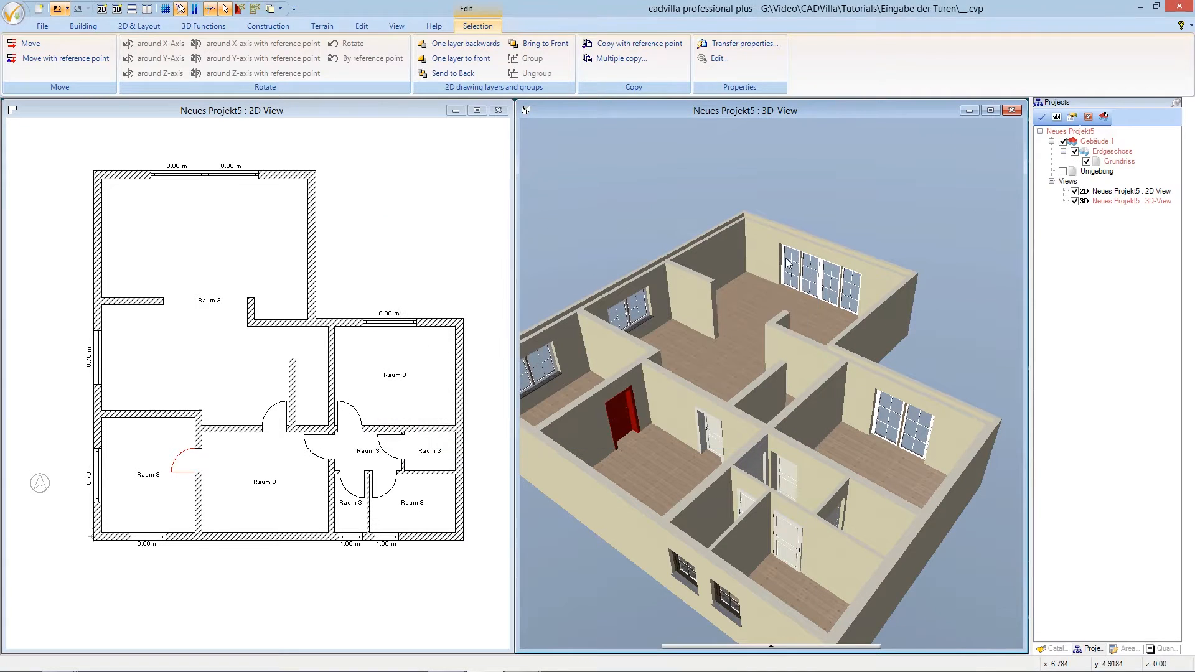
pyautogui.click(700, 214)
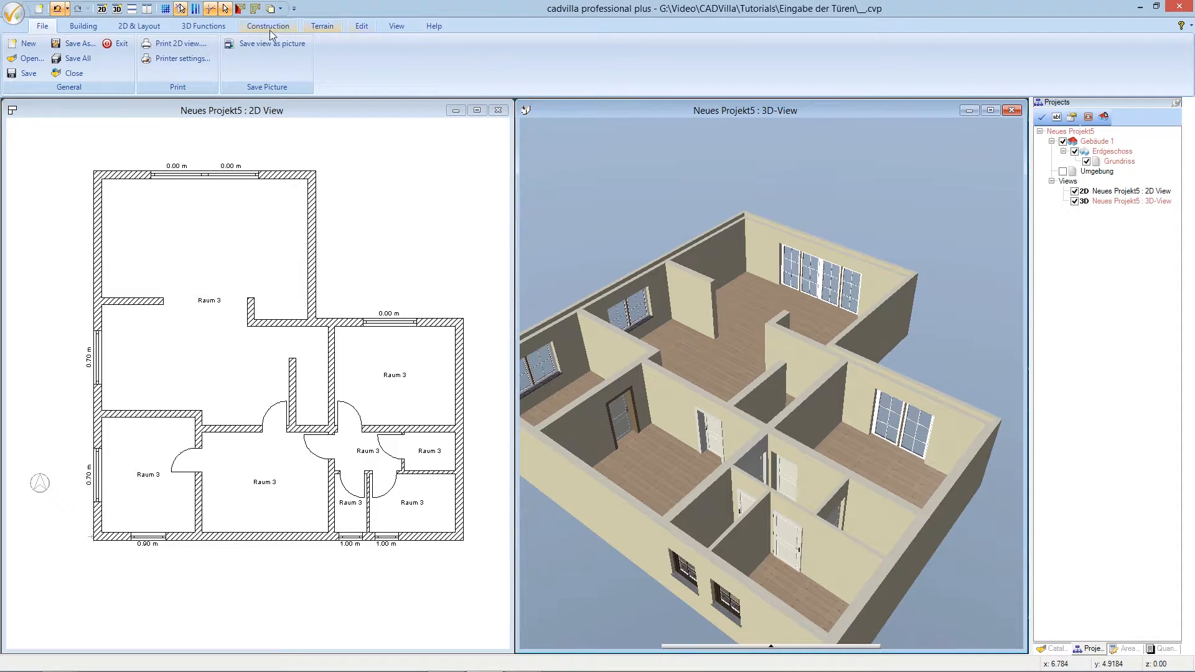
pyautogui.click(203, 25)
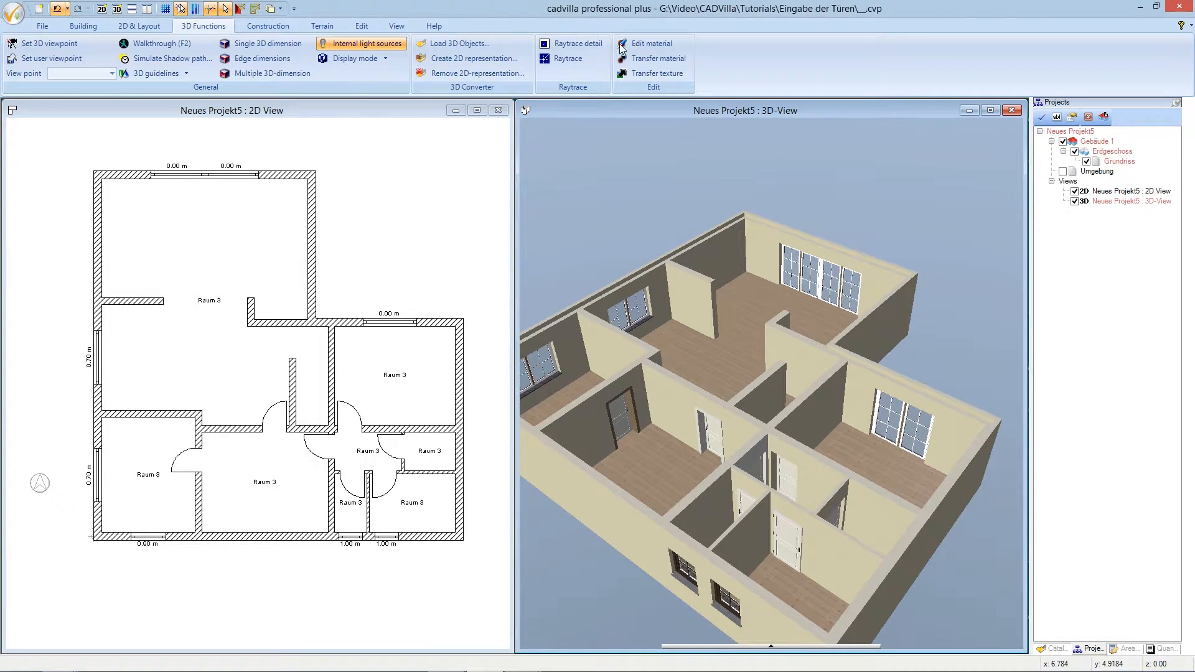
# - Transfer the light door texture onto the lower-left room's door
pyautogui.click(655, 73)
pyautogui.click(624, 427)
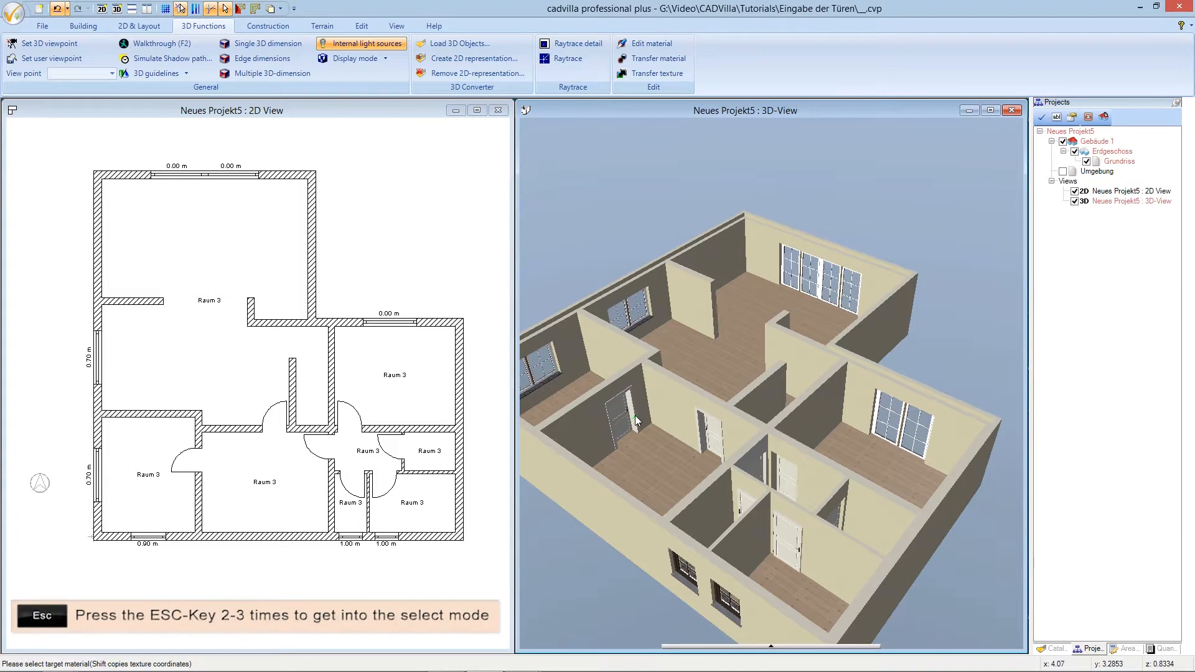
pyautogui.press('Escape')
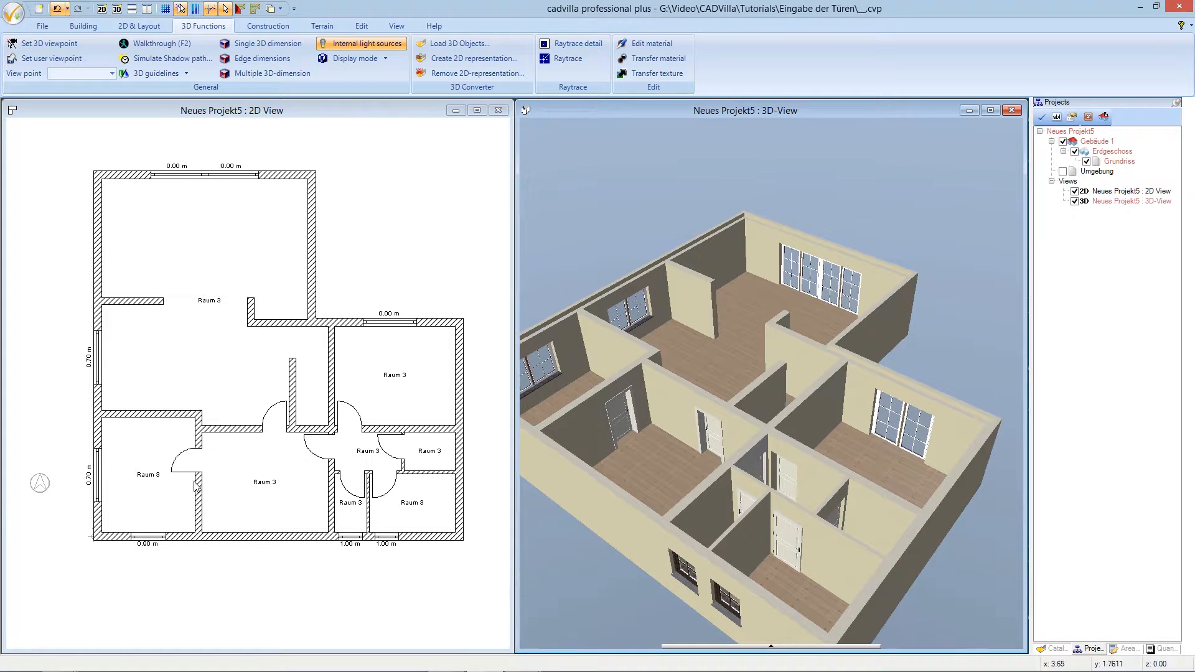
# - Select the upper-right room's door in the 2D plan and bring up its options
pyautogui.click(342, 408)
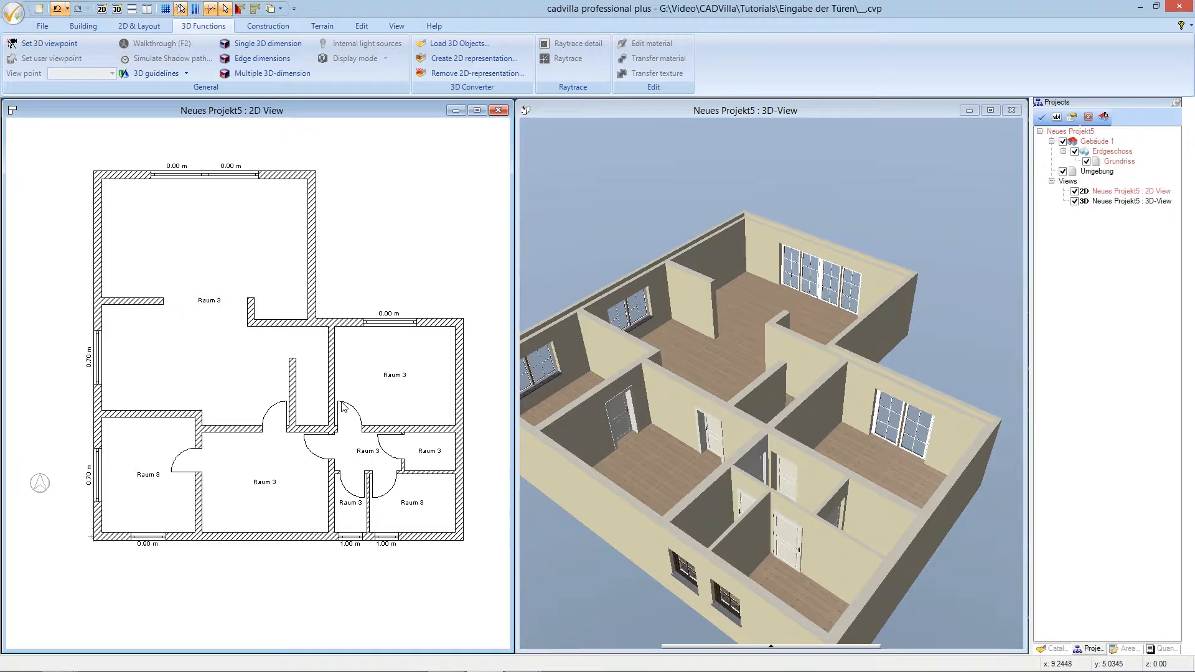
pyautogui.click(349, 409)
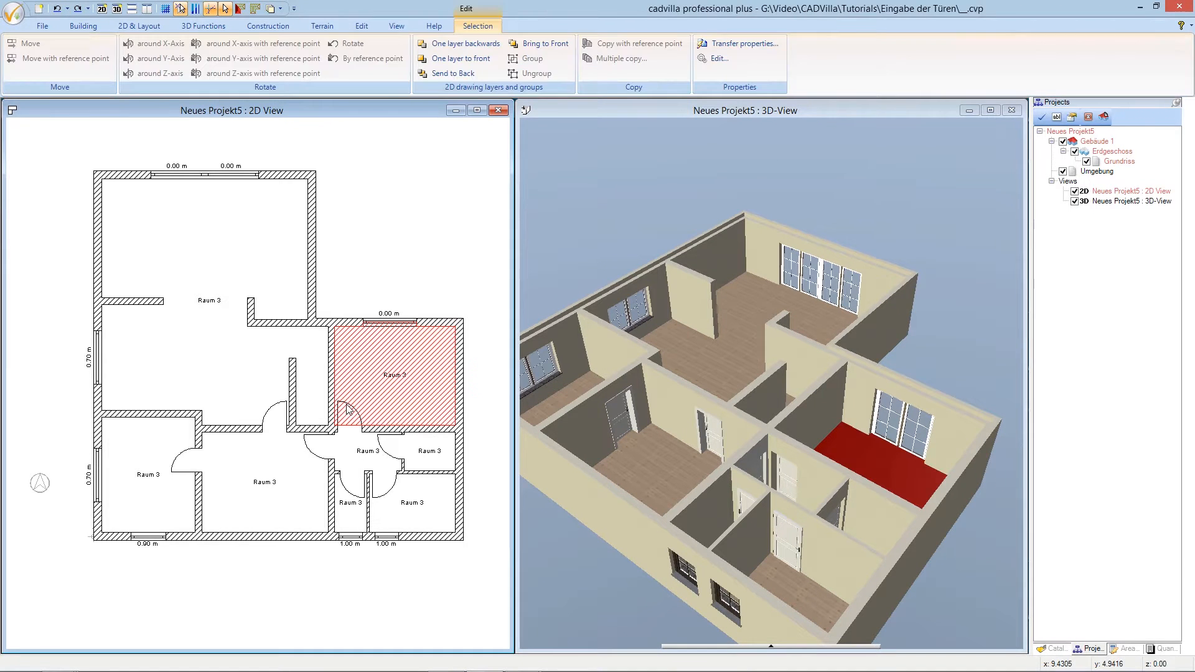
pyautogui.click(349, 409)
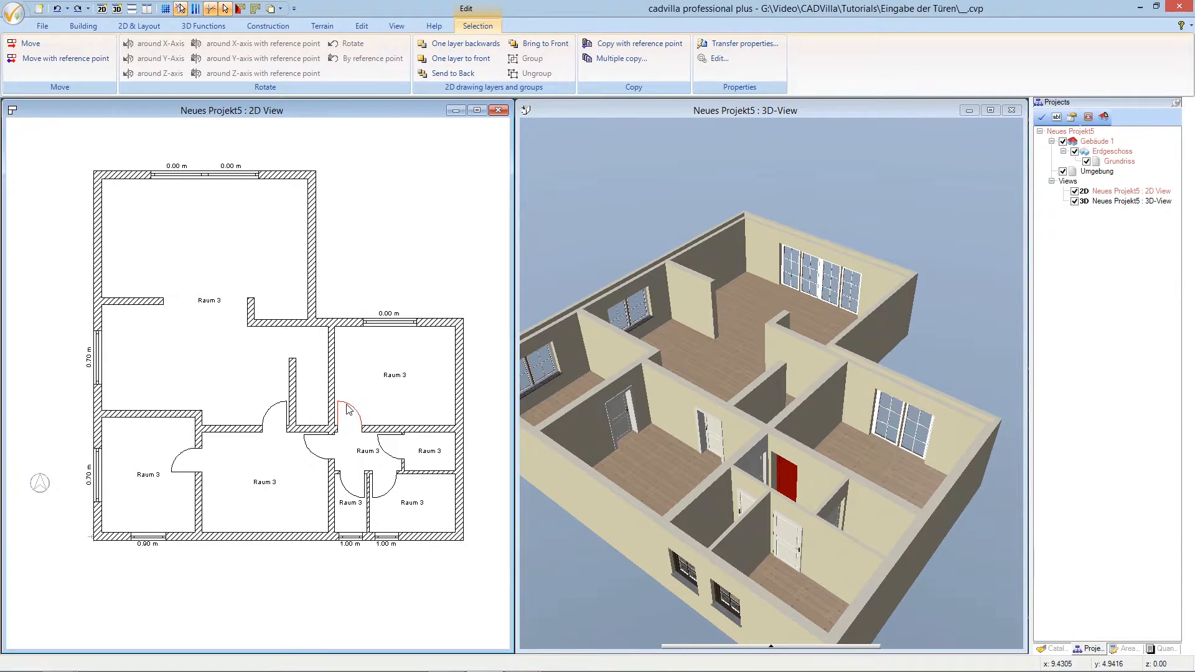
pyautogui.rightClick(348, 409)
# - Give the upper-right room's door an enclosure trim frame with 0.02 m facing thickness
pyautogui.click(464, 533)
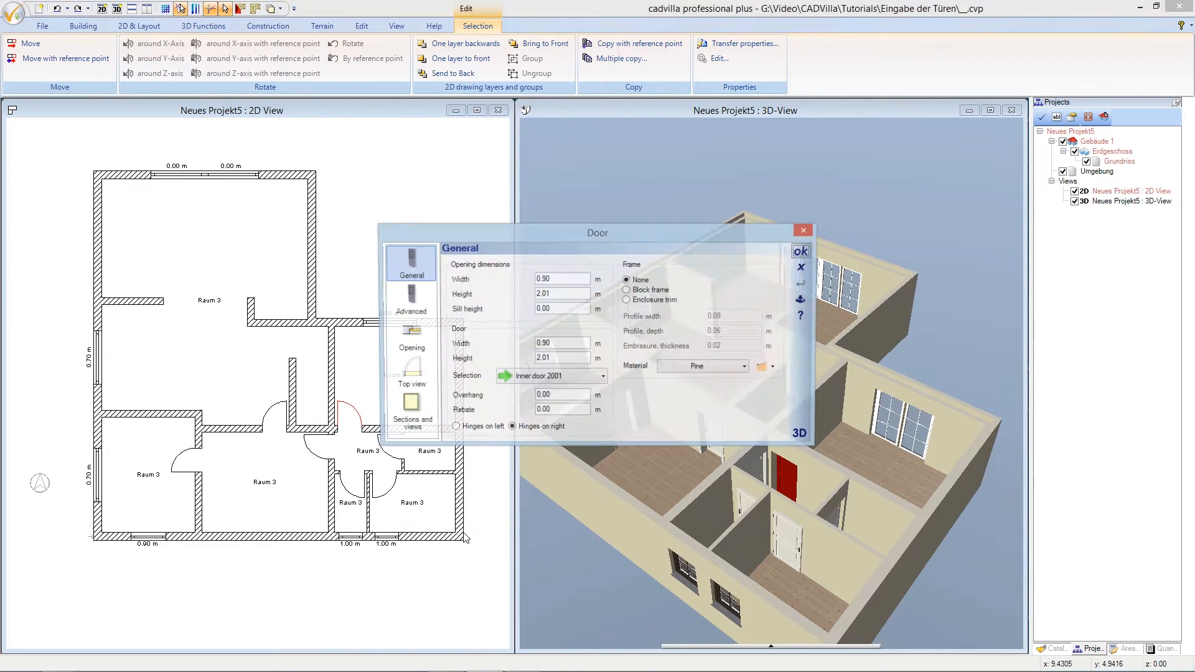
pyautogui.click(627, 301)
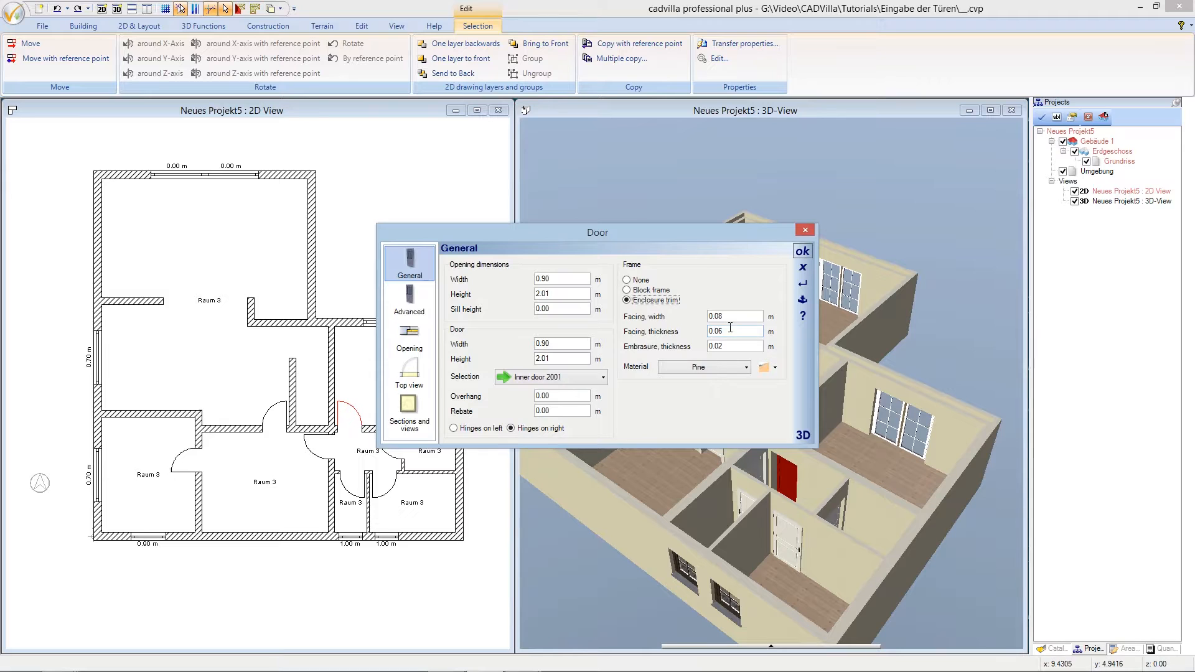
pyautogui.moveTo(730, 331); pyautogui.dragTo(719, 332)
pyautogui.click(803, 251)
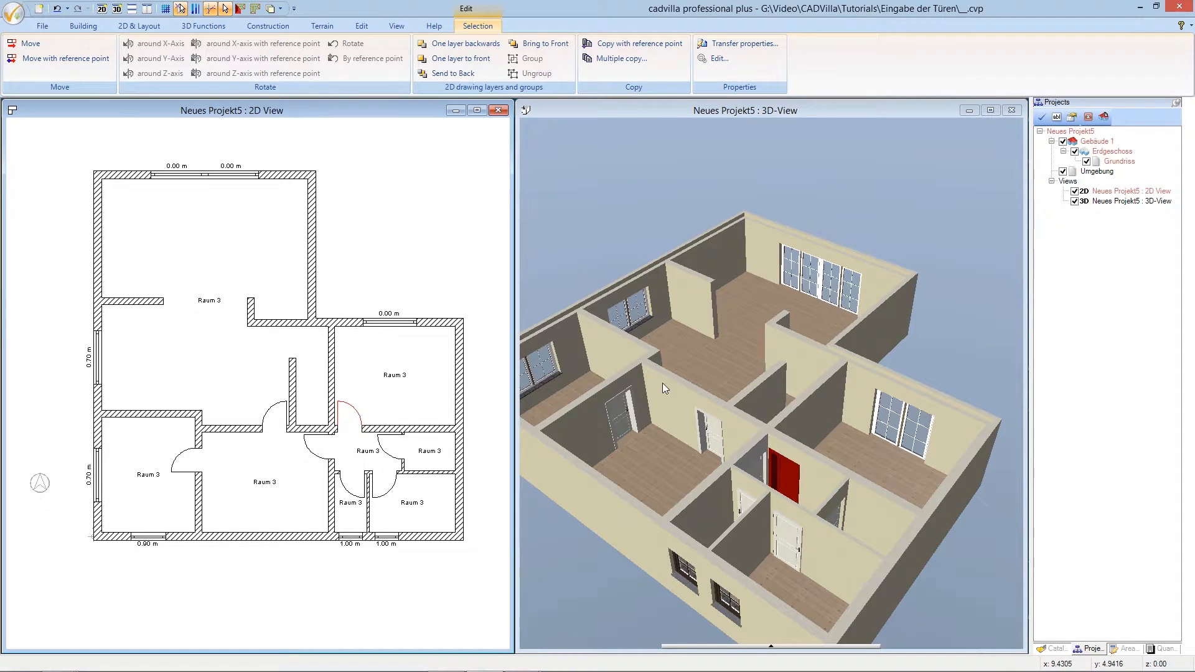
pyautogui.click(395, 461)
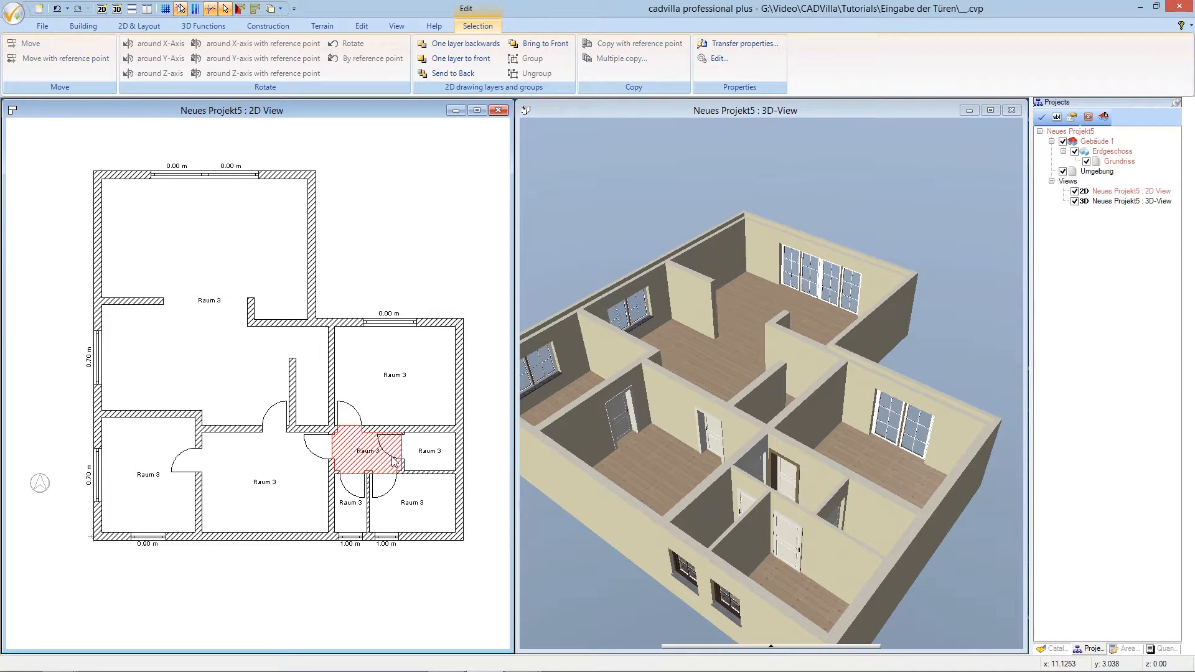
# - Set the small right-hand room's door frame to enclosure trim with 0.02 m facing thickness
pyautogui.click(394, 460)
pyautogui.rightClick(393, 459)
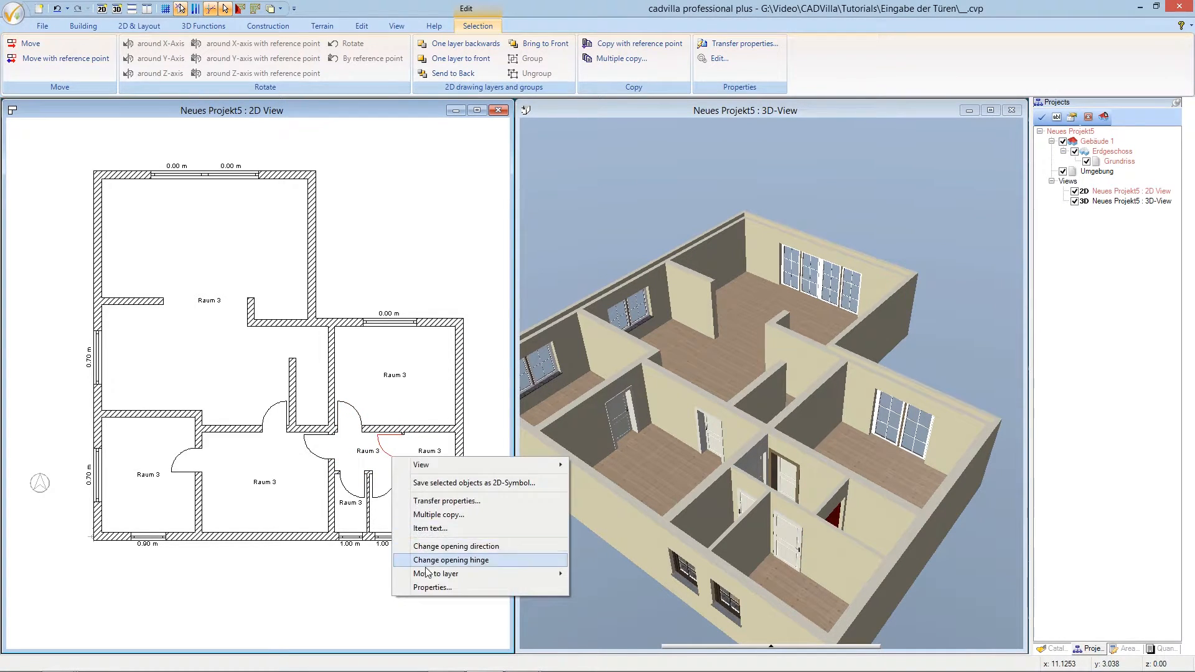
pyautogui.click(430, 588)
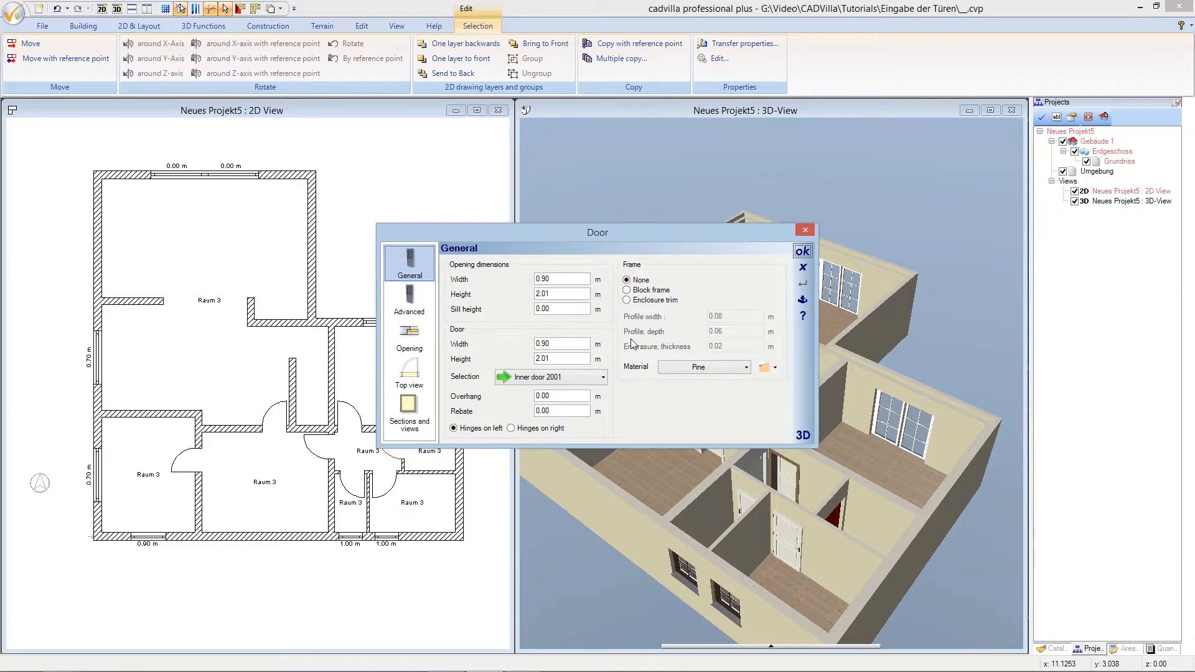
pyautogui.click(627, 300)
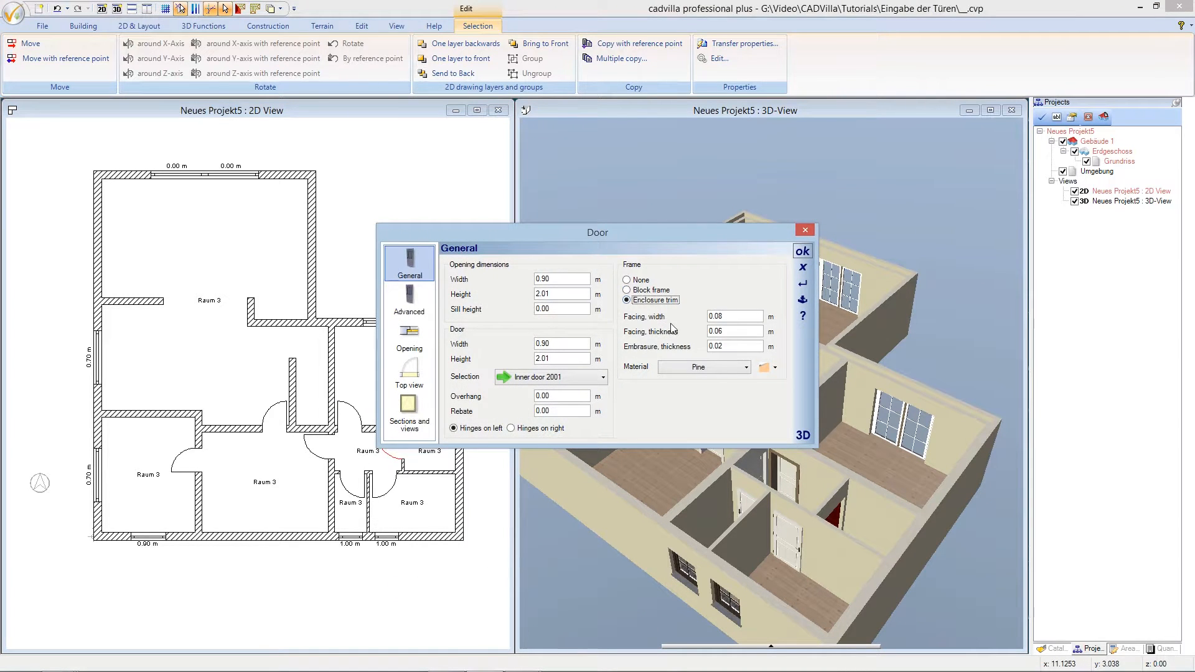
pyautogui.click(721, 333)
pyautogui.click(802, 251)
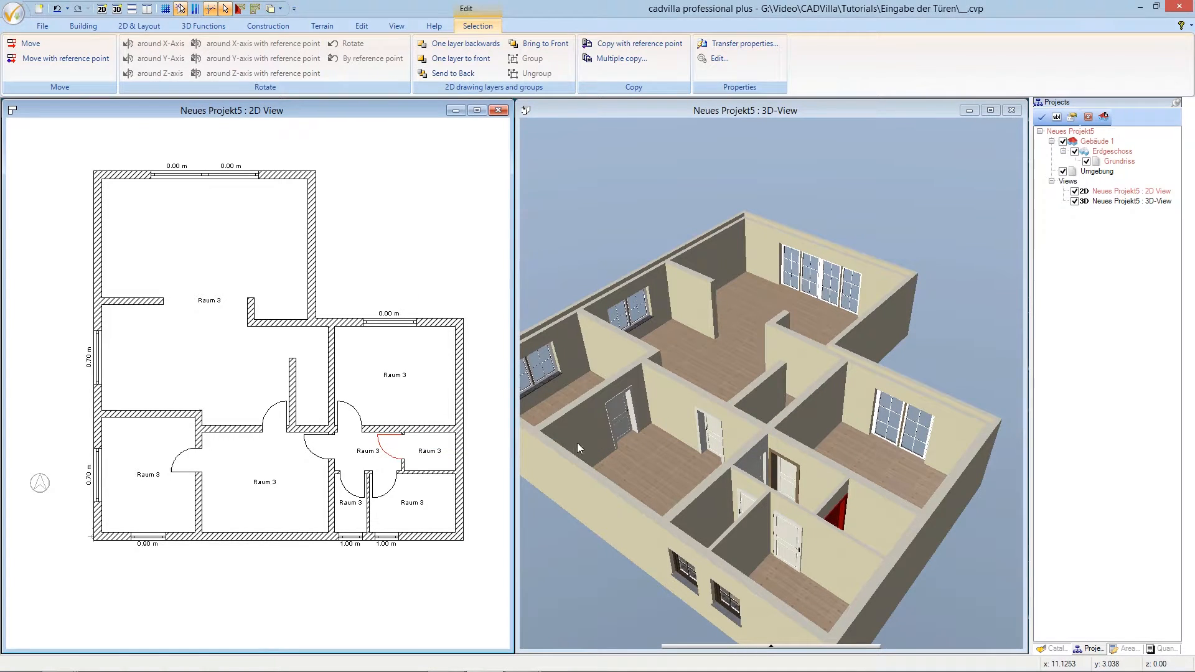
pyautogui.click(394, 491)
# - Give the door below the small room an enclosure trim frame with 0.02 m facing thickness
pyautogui.click(394, 492)
pyautogui.rightClick(394, 487)
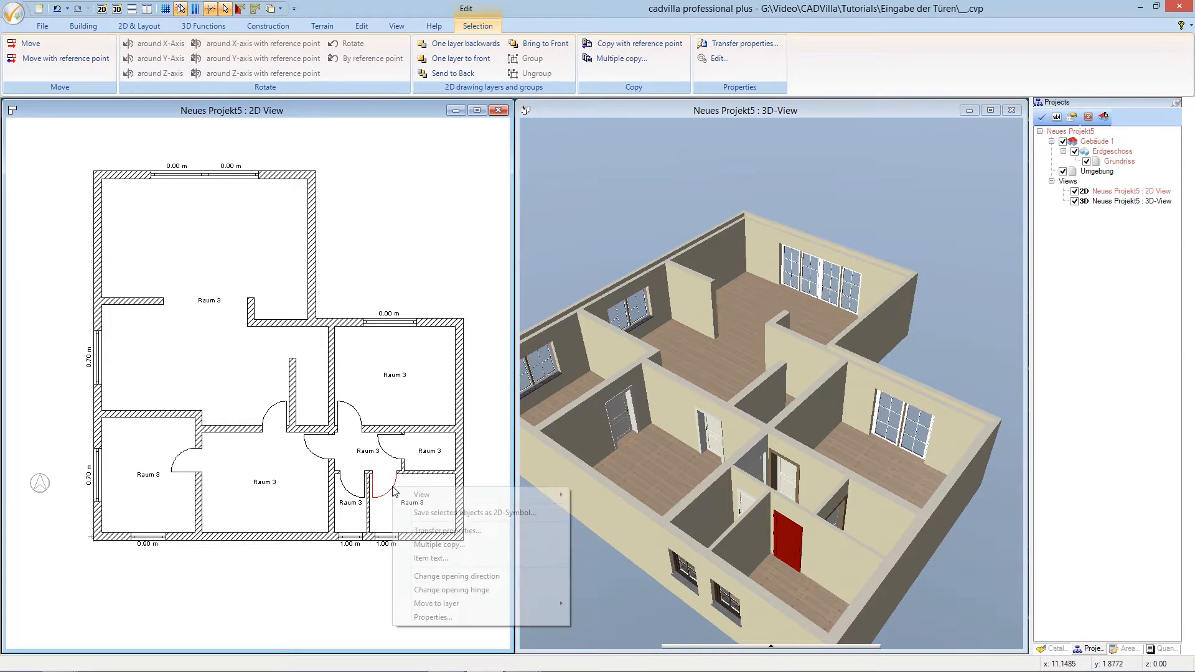
pyautogui.click(438, 617)
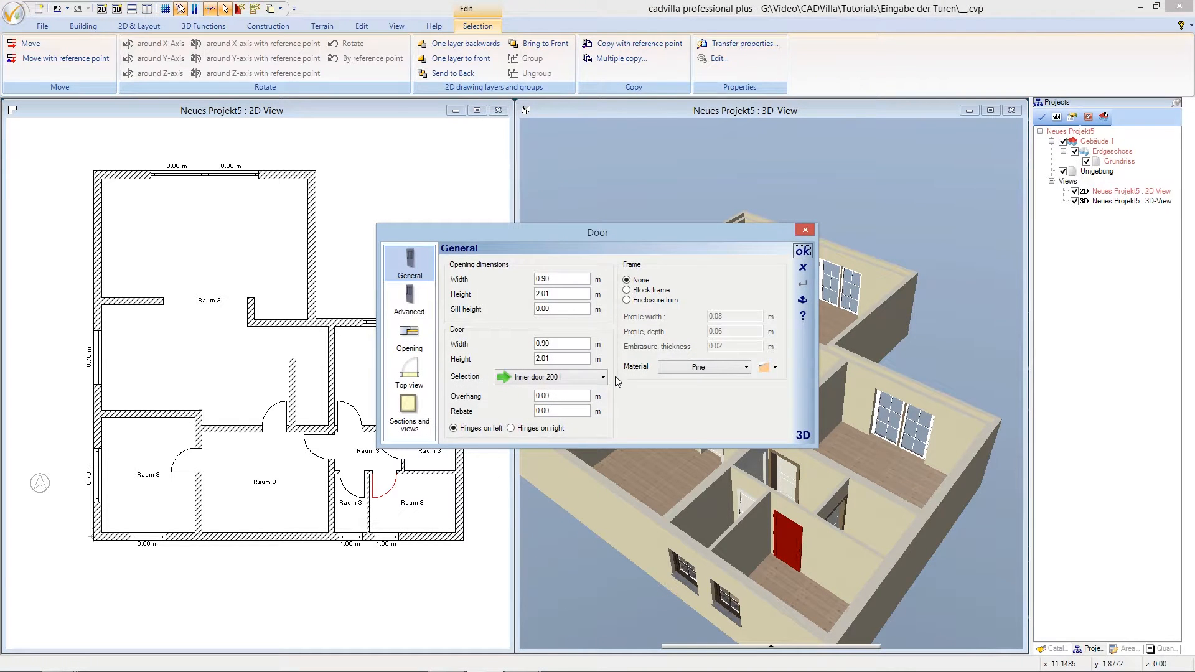
pyautogui.click(628, 300)
pyautogui.click(723, 331)
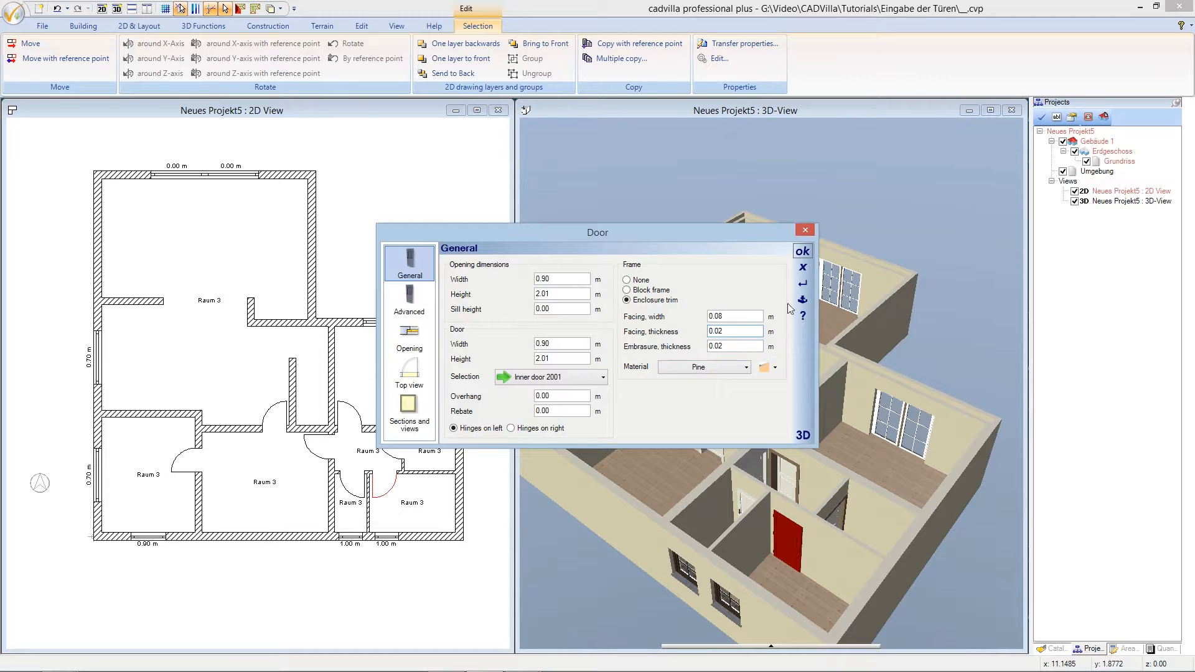
pyautogui.click(802, 253)
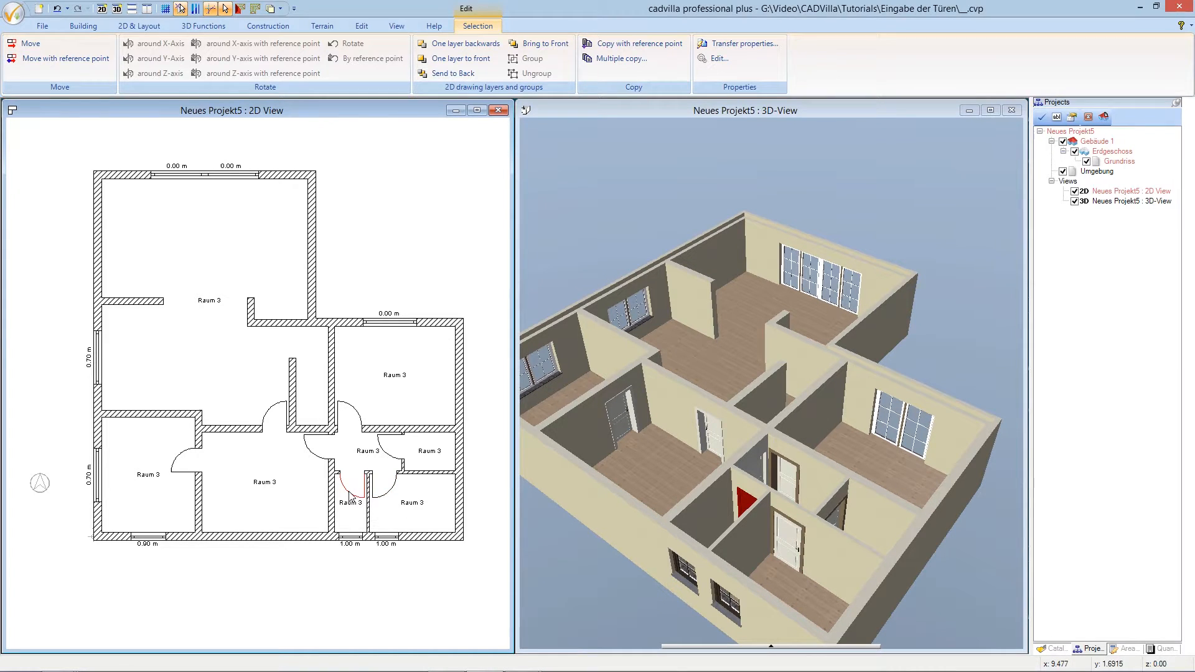
# - Give the neighbouring door an enclosure trim frame, trimming its facing thickness to 0.02 m
pyautogui.click(350, 494)
pyautogui.click(626, 300)
pyautogui.click(726, 332)
pyautogui.press('BackSpace')
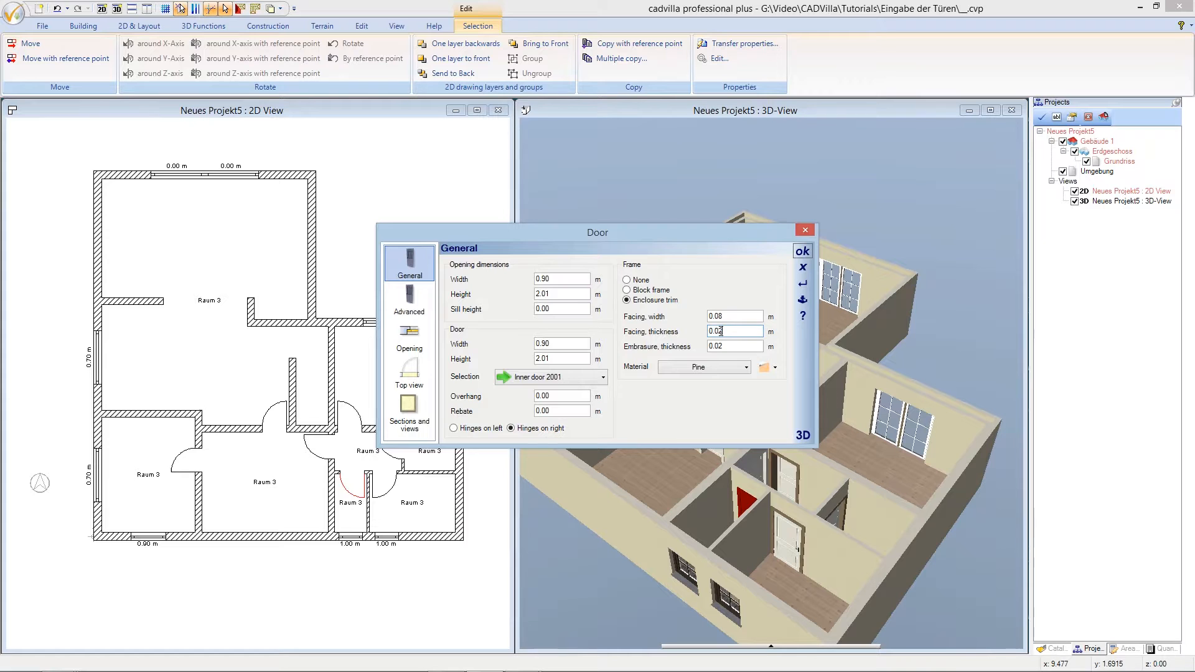
pyautogui.click(802, 251)
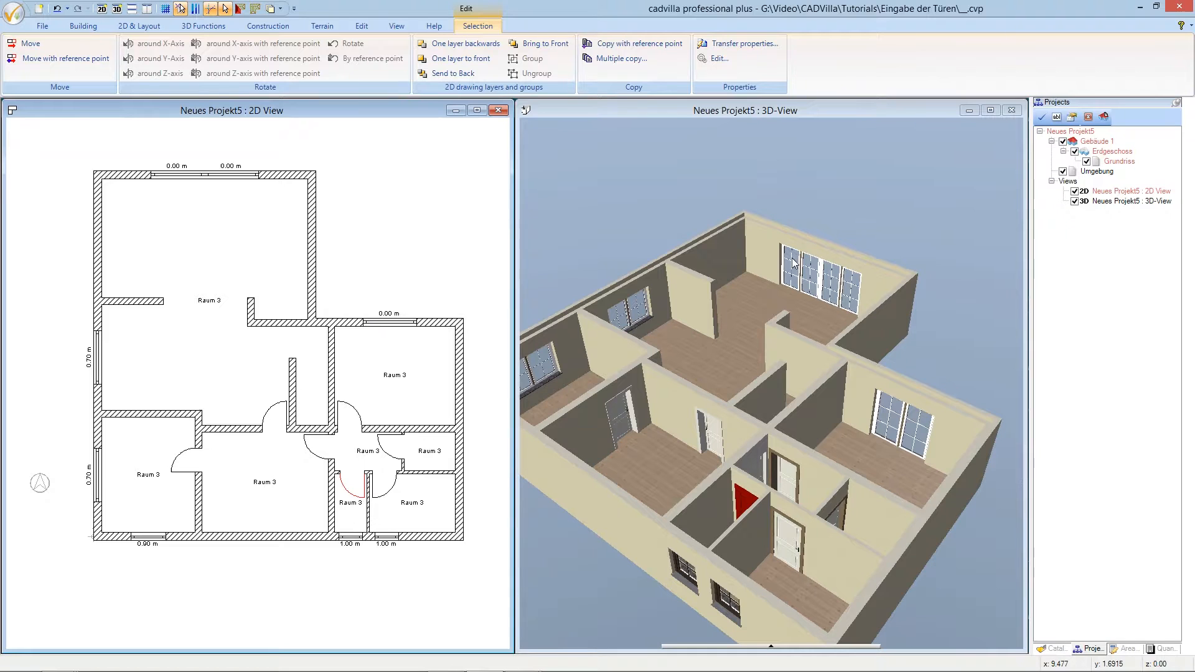
pyautogui.click(411, 260)
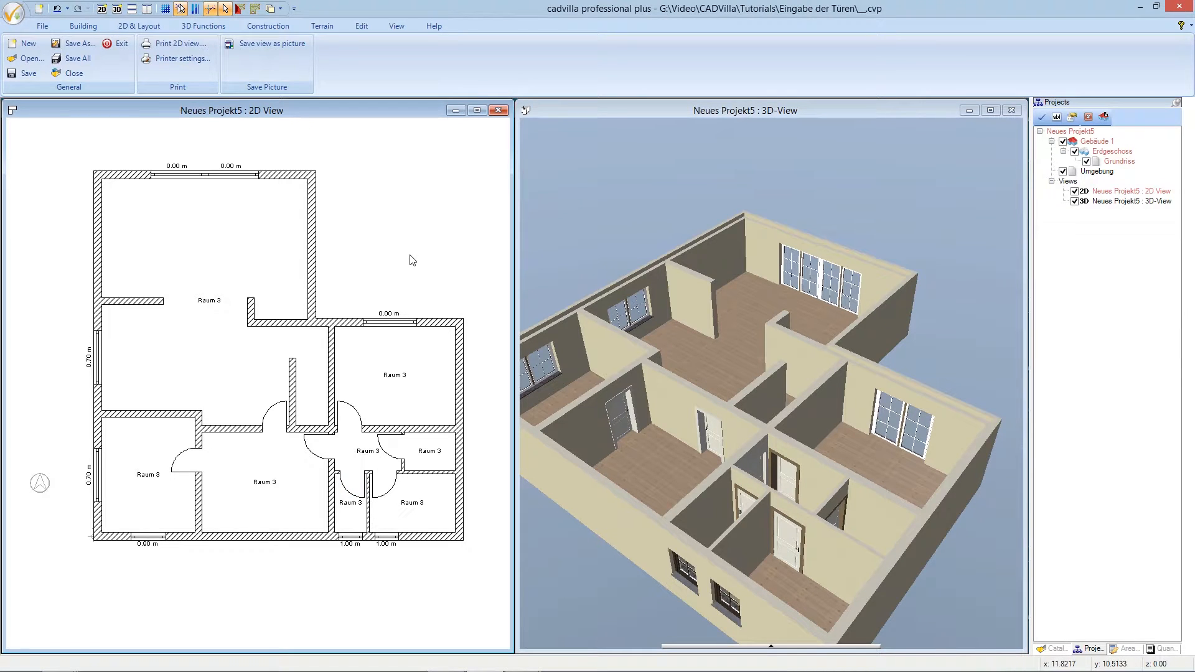
# - Orbit the 3D house to a new viewpoint and start Transfer material from 3D Functions
pyautogui.click(616, 250)
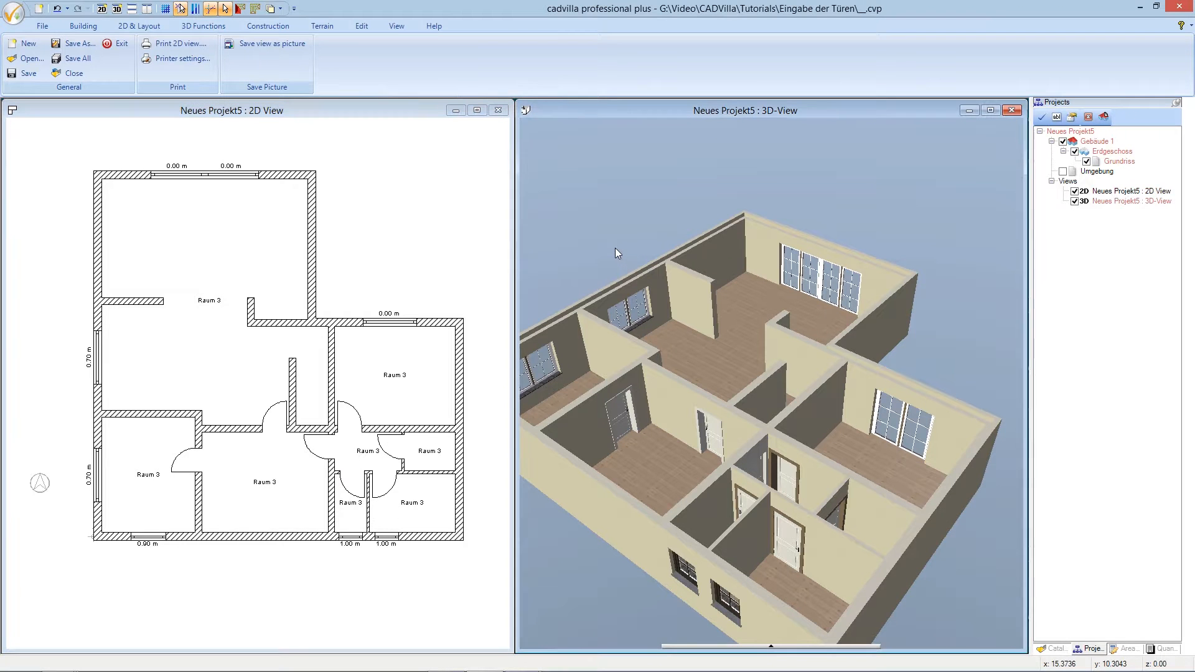
pyautogui.moveTo(617, 246)
pyautogui.mouseDown()
pyautogui.moveTo(580, 248)
pyautogui.moveTo(610, 252)
pyautogui.mouseUp()
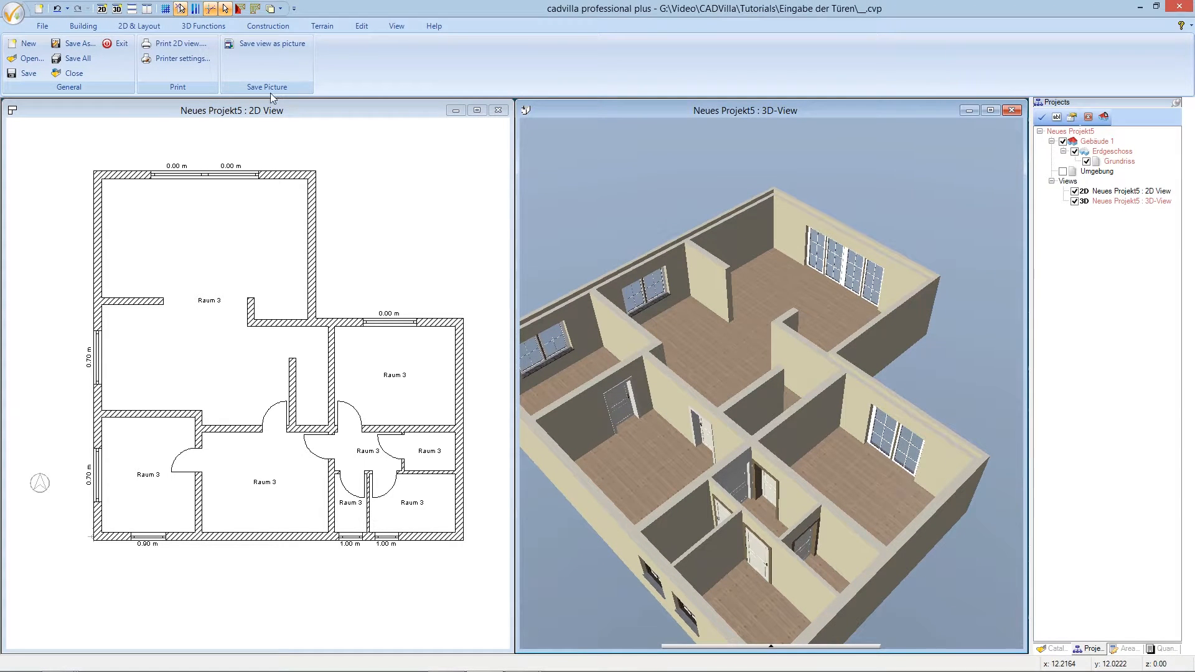
pyautogui.click(203, 25)
pyautogui.click(658, 58)
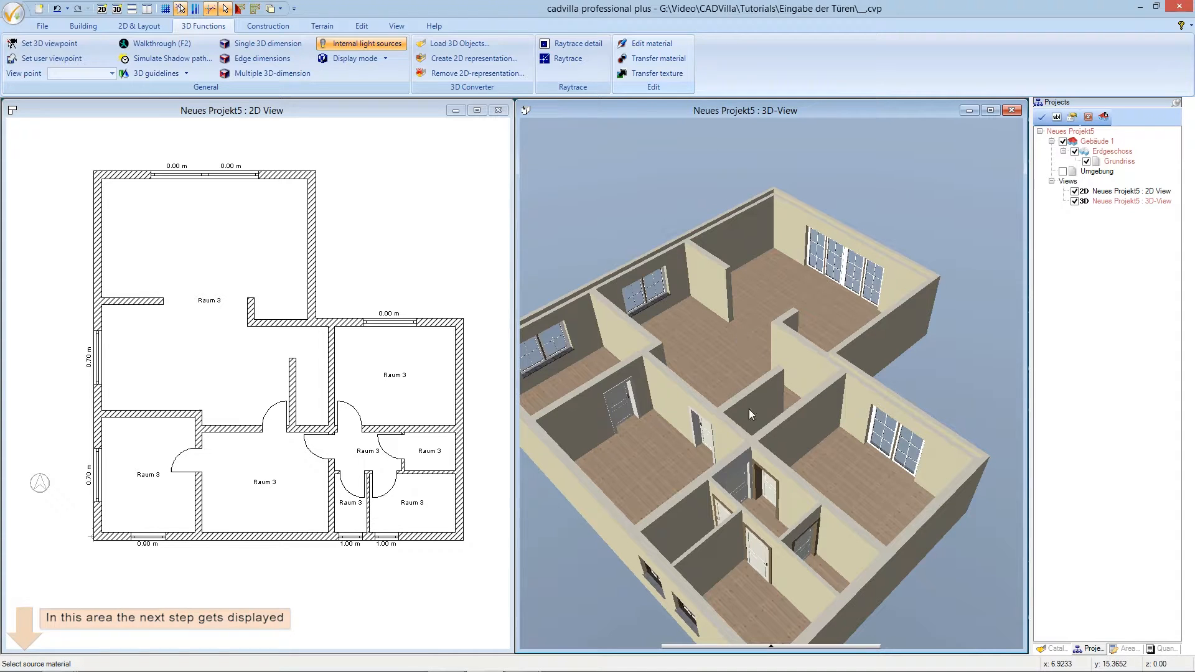
# - Copy the white door's material onto the dark door and the small door
pyautogui.click(770, 489)
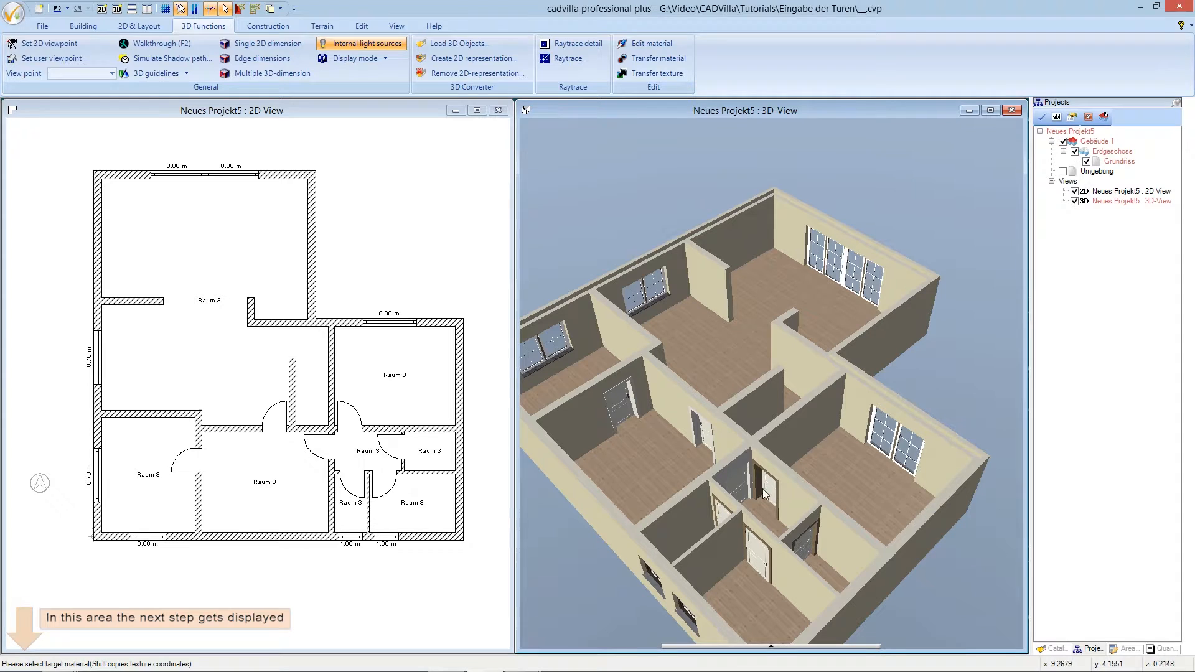
pyautogui.click(815, 537)
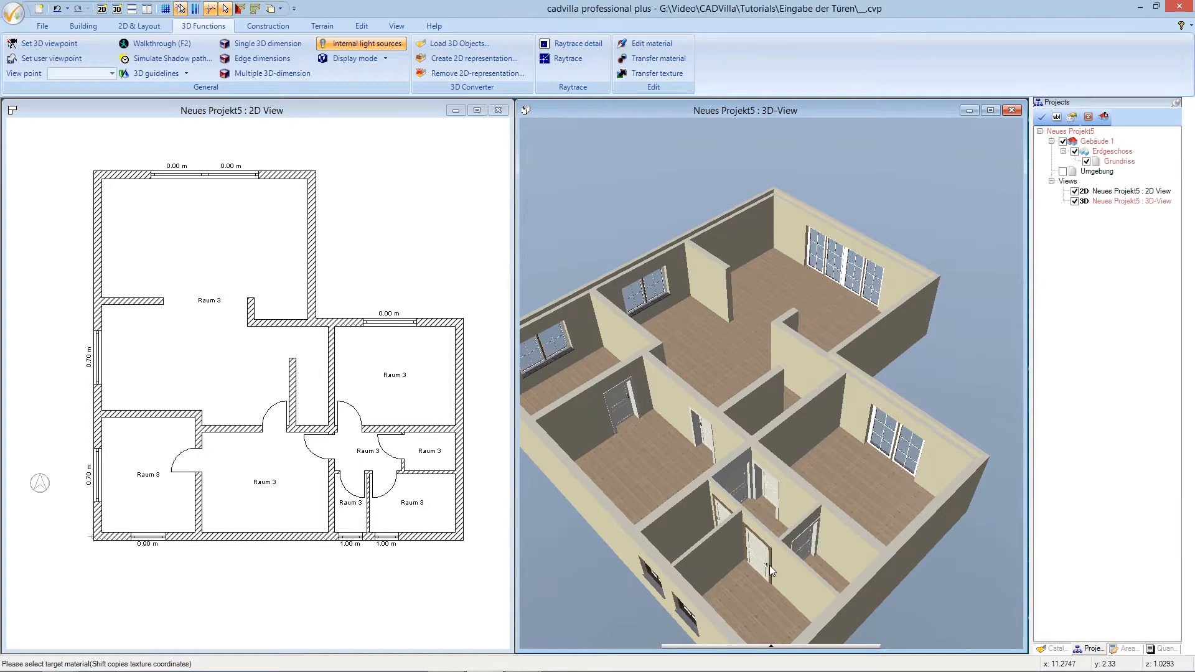
pyautogui.click(725, 510)
pyautogui.press('Escape')
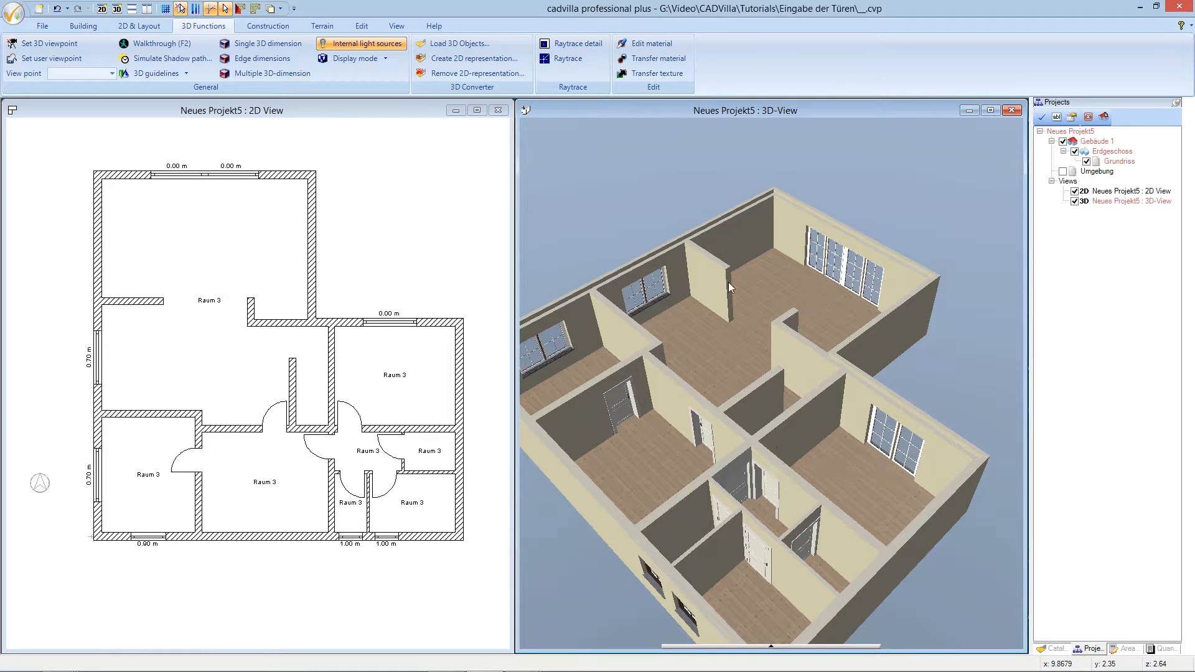
pyautogui.click(392, 26)
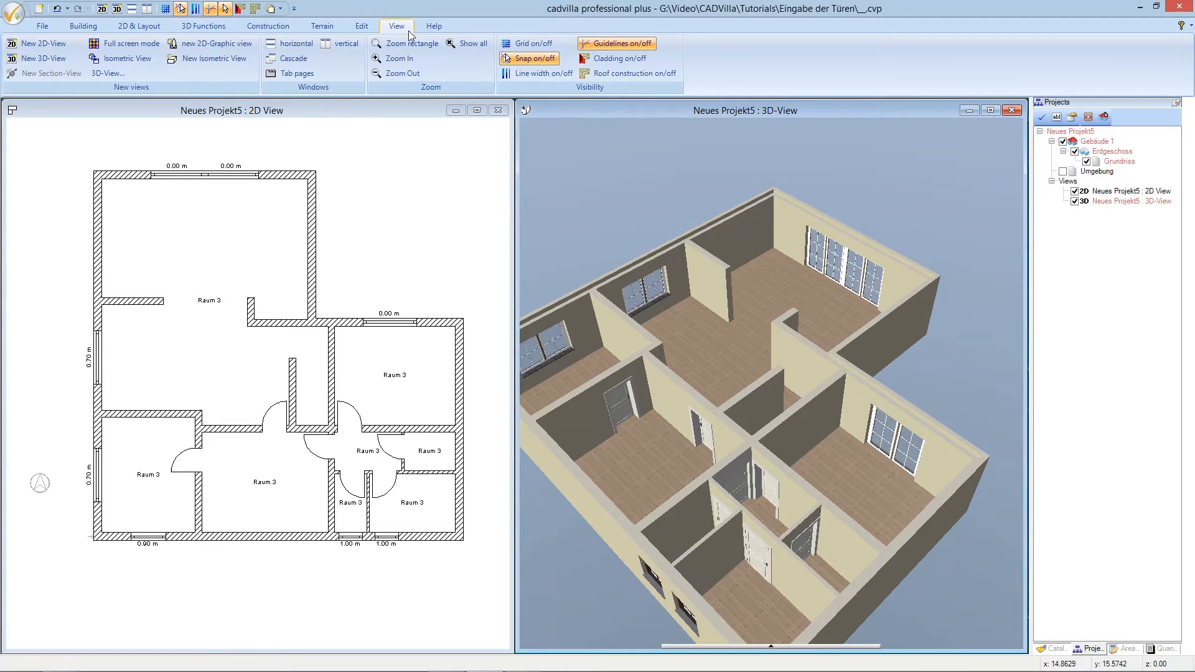
# - Fit the whole building with Show all and orbit the 3D model to inspect the doors
pyautogui.click(460, 45)
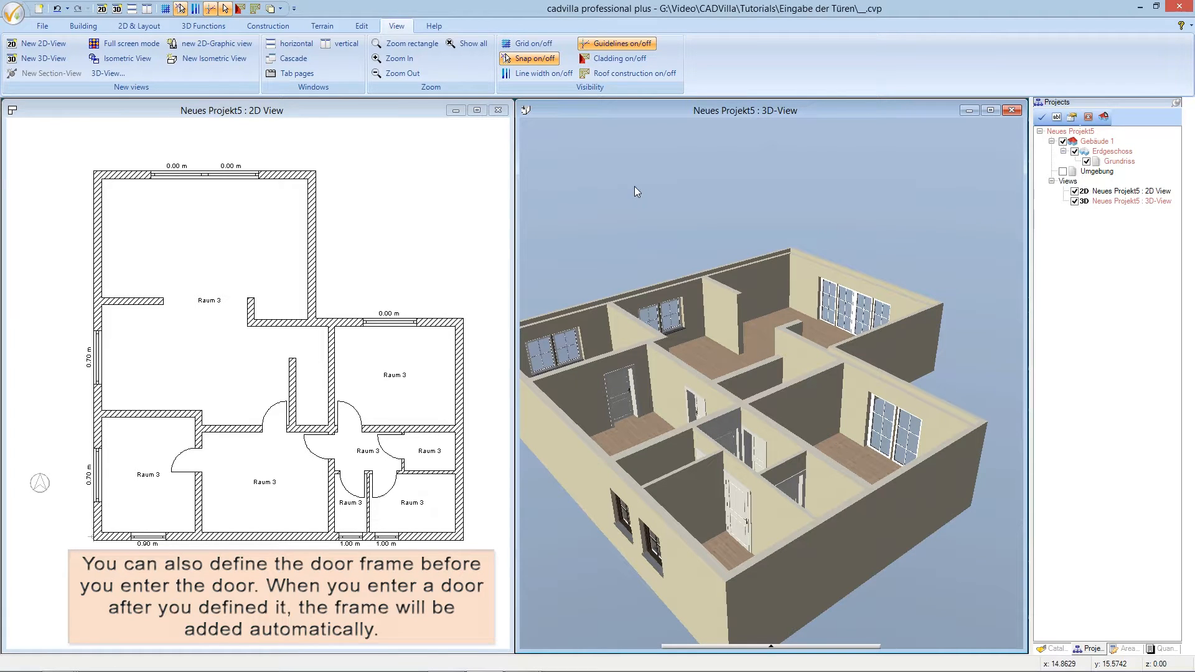
pyautogui.moveTo(635, 186)
pyautogui.mouseDown()
pyautogui.moveTo(604, 189)
pyautogui.moveTo(642, 189)
pyautogui.mouseUp()
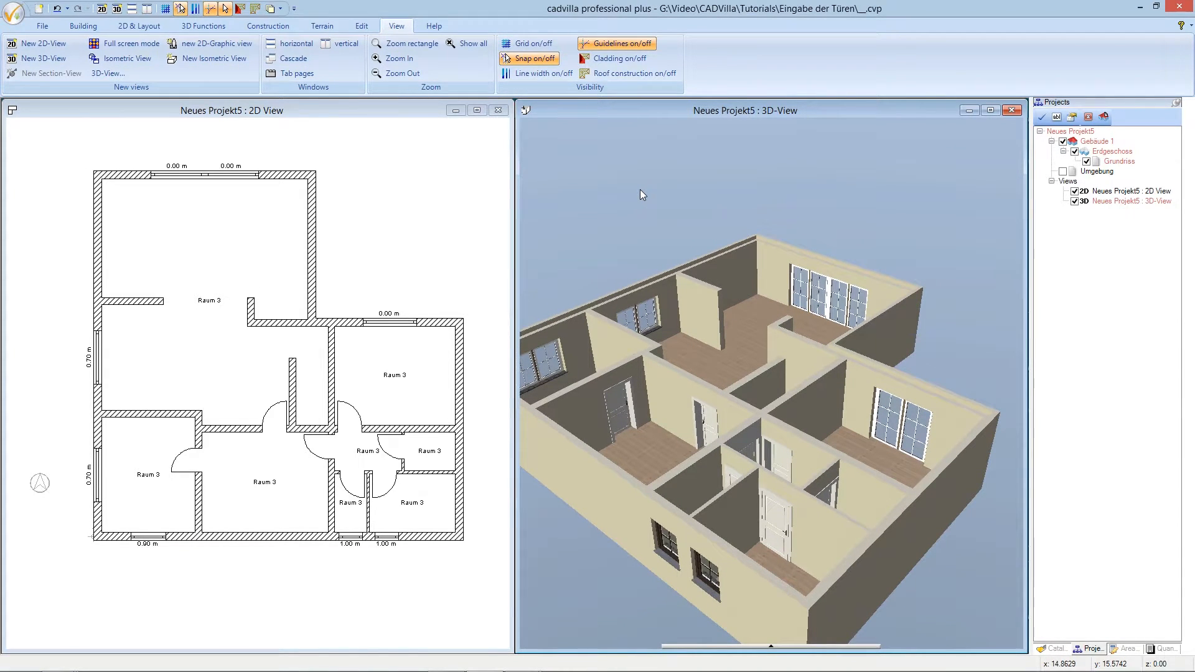
# - Start inserting a freely positioned door and choose Door 6 from the Front doors category
pyautogui.click(84, 25)
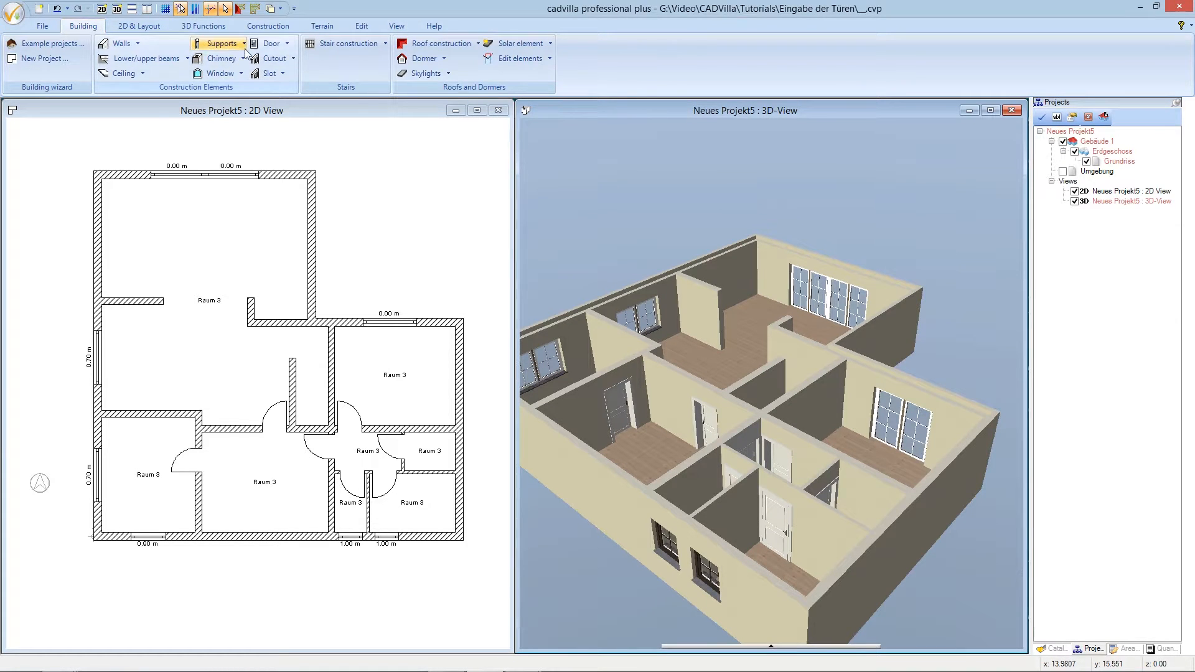
pyautogui.click(269, 45)
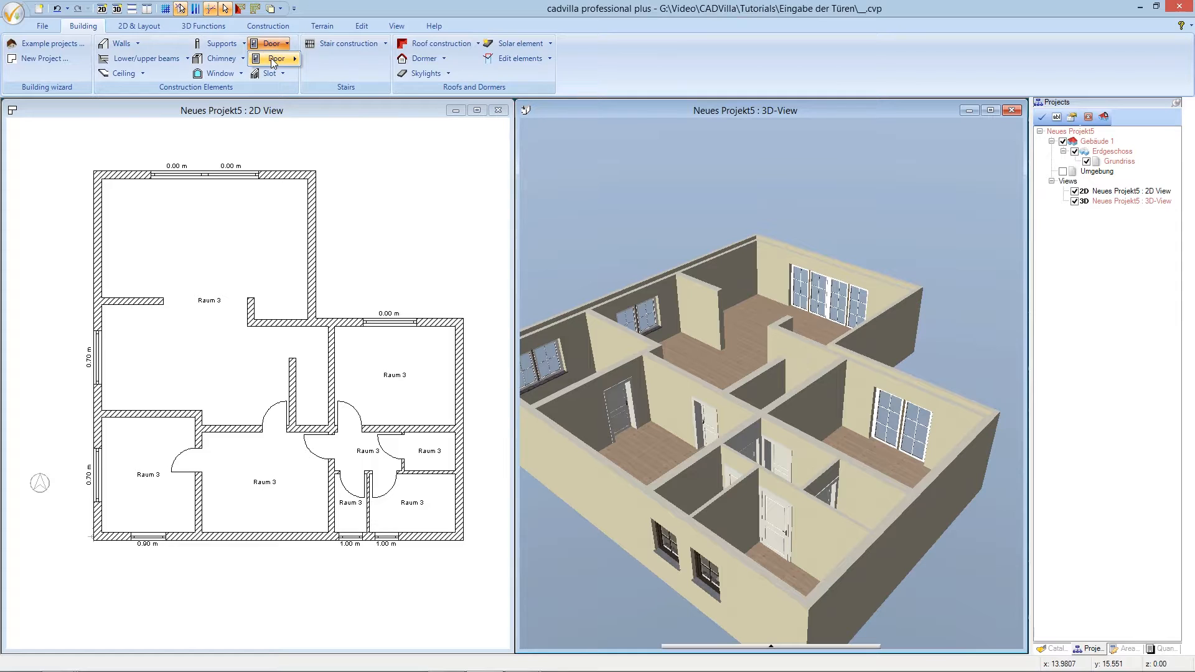
pyautogui.moveTo(280, 58)
pyautogui.click(320, 60)
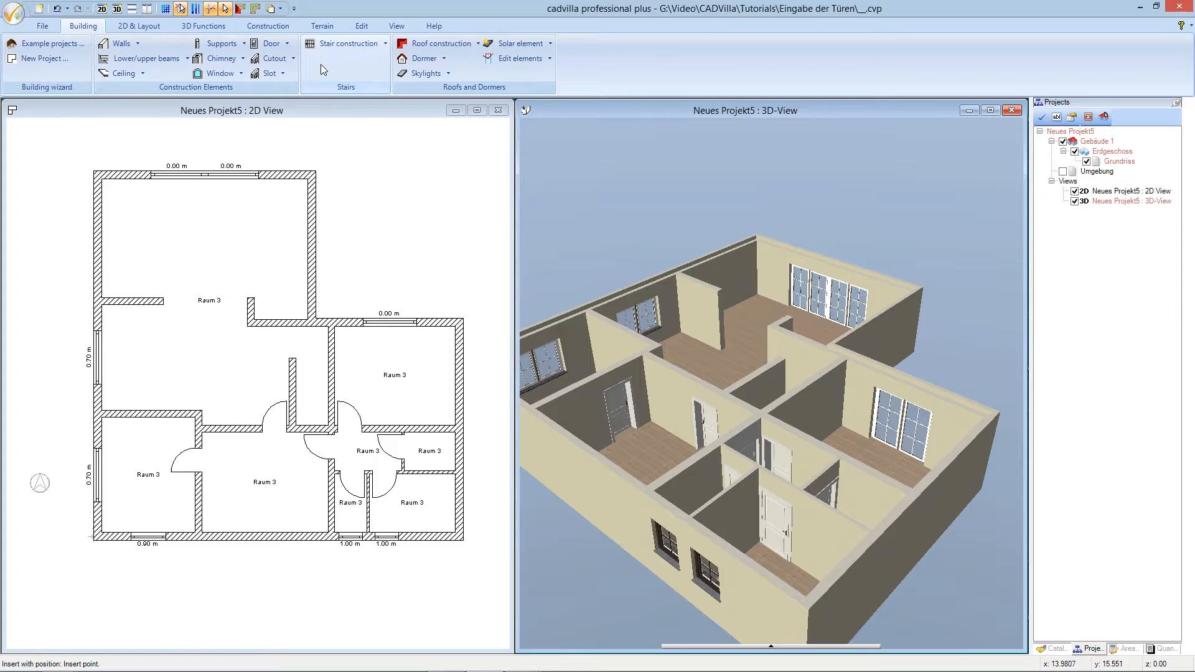
pyautogui.rightClick(359, 172)
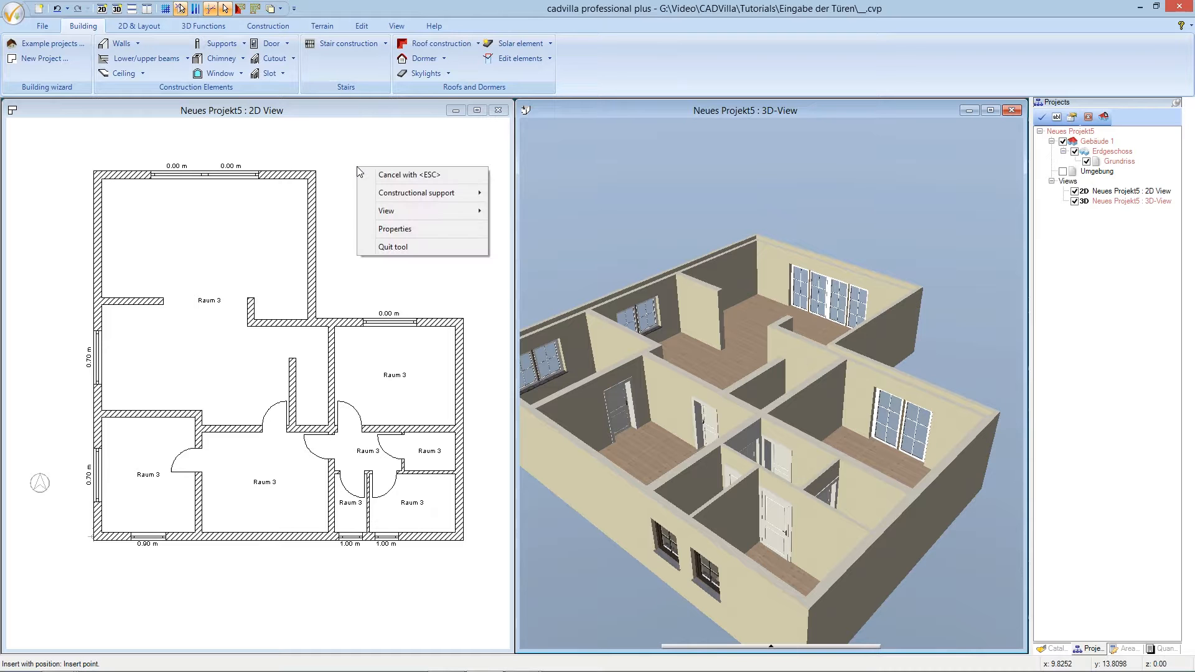
pyautogui.click(402, 229)
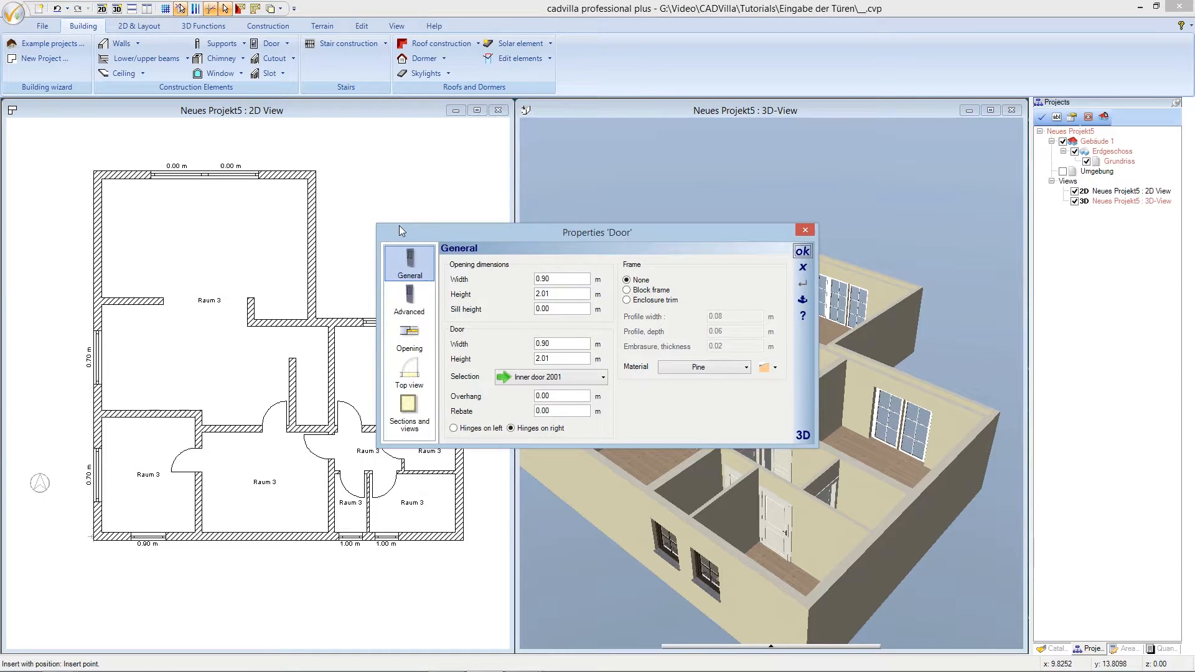
pyautogui.click(564, 378)
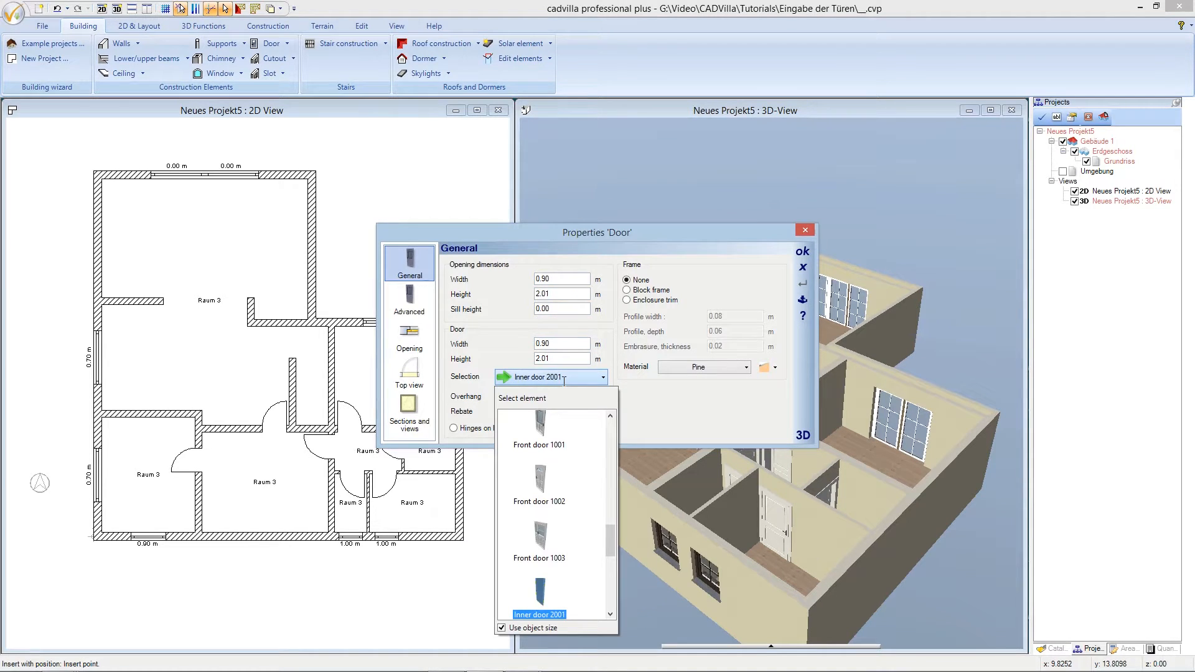
pyautogui.moveTo(612, 532); pyautogui.dragTo(614, 420)
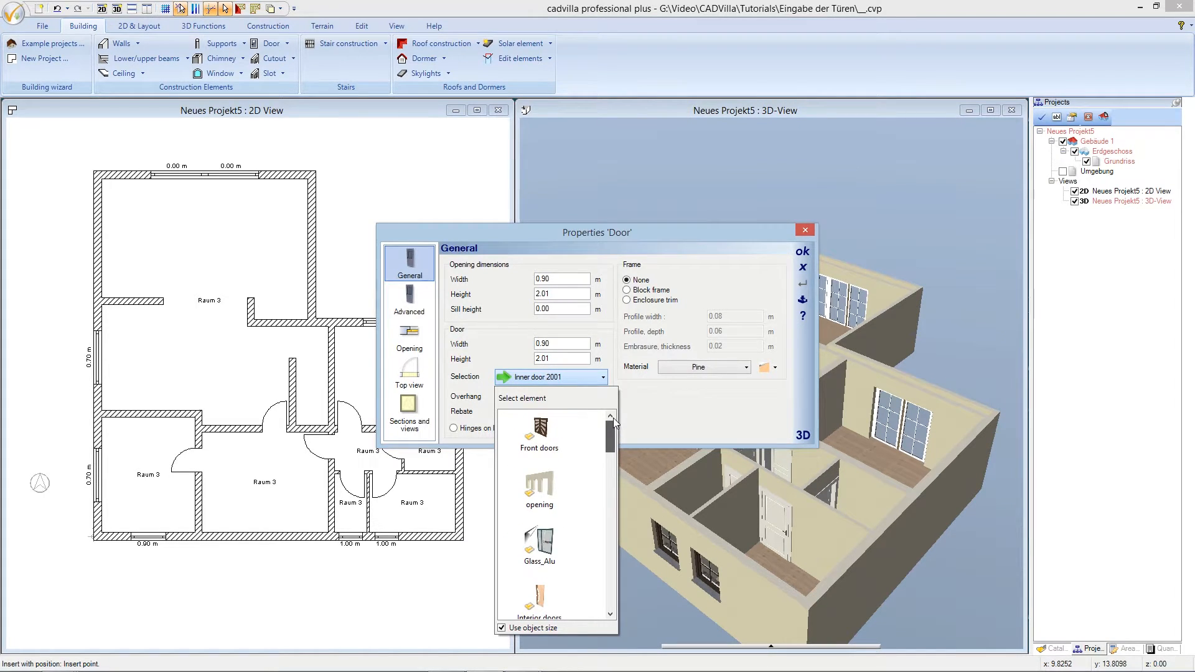
pyautogui.doubleClick(547, 430)
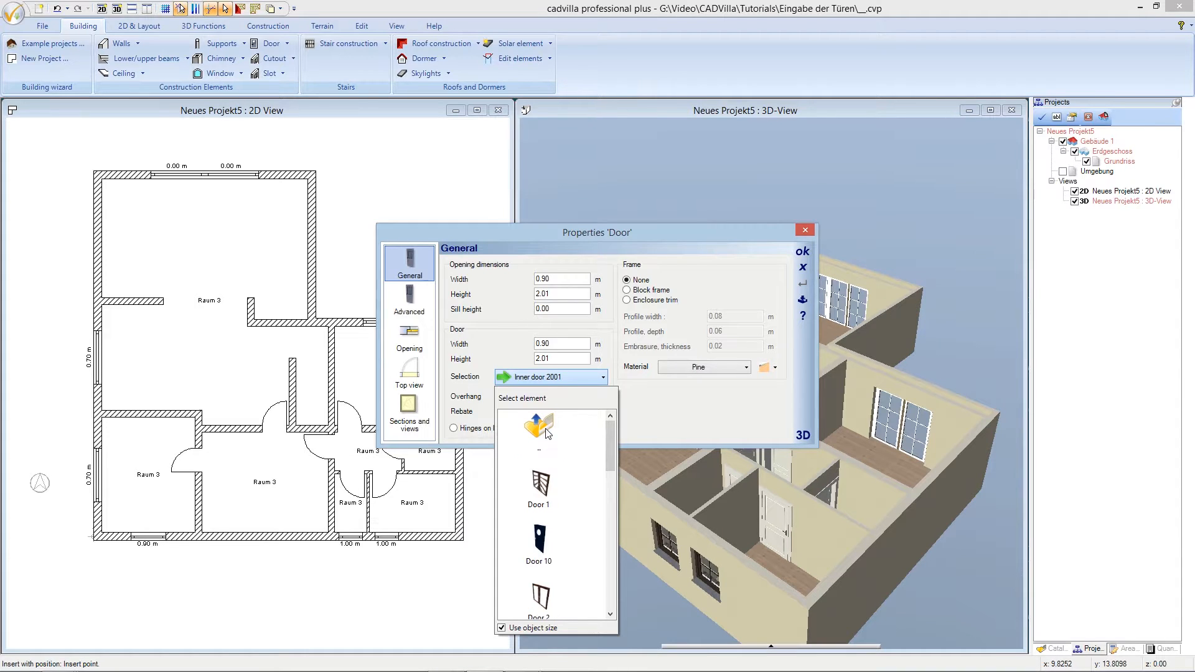
pyautogui.moveTo(610, 444); pyautogui.dragTo(605, 509)
pyautogui.click(541, 562)
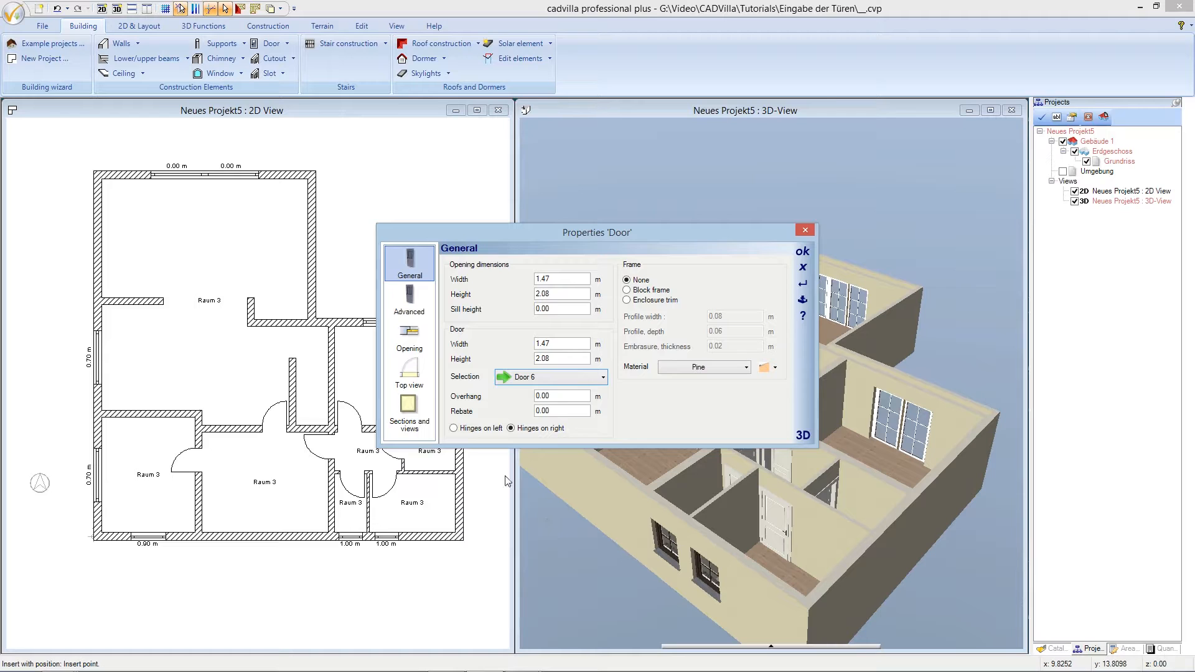
# - Hinge the door on the left with a 1.50 m wide, 2.10 m high opening
pyautogui.click(453, 428)
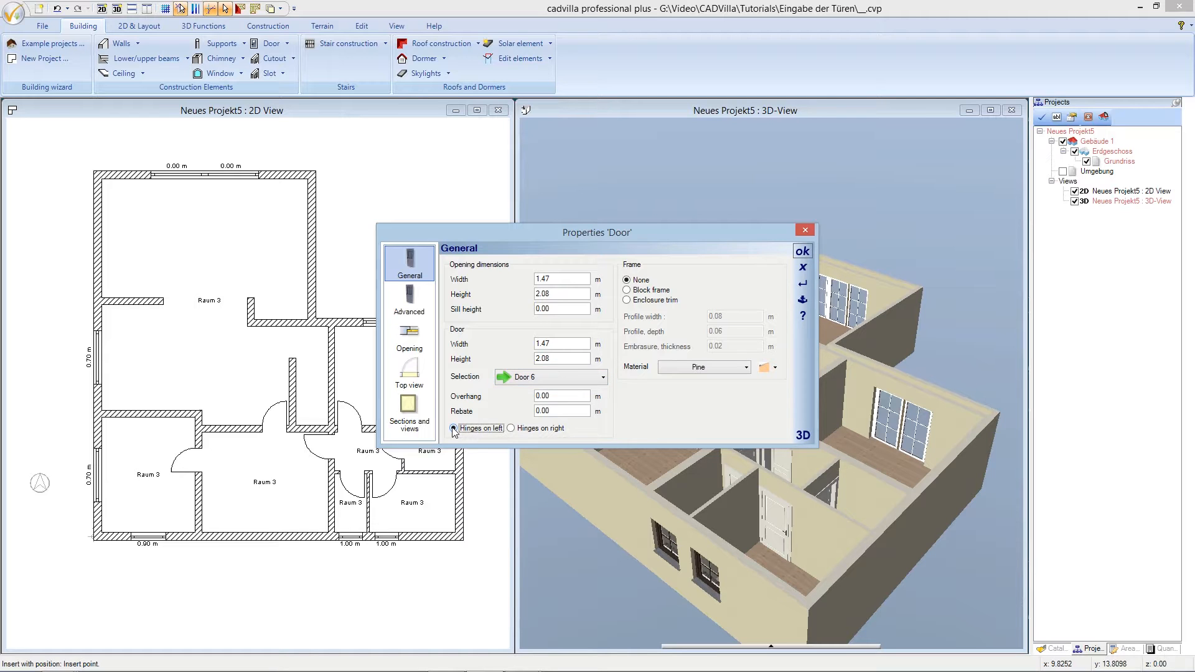
pyautogui.click(551, 279)
pyautogui.moveTo(550, 280); pyautogui.dragTo(545, 281)
pyautogui.write('5')
pyautogui.click(550, 295)
pyautogui.press('BackSpace')
pyautogui.press('BackSpace')
pyautogui.write('10')
pyautogui.click(802, 251)
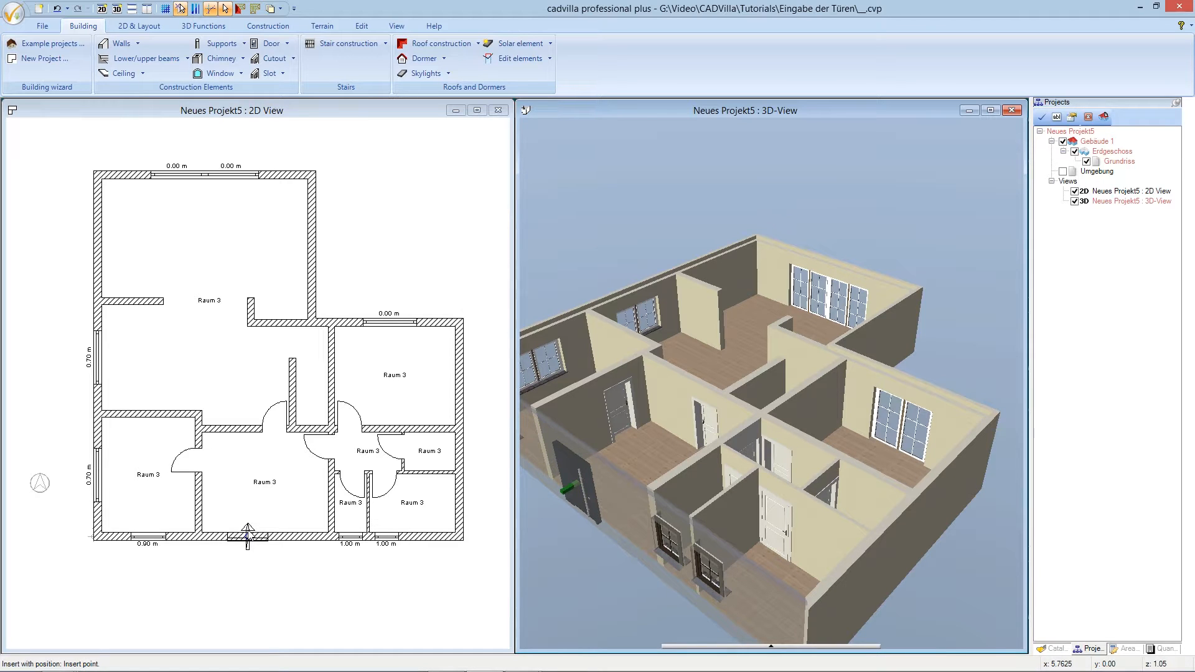
# - Place the new door centred between two picked points on the bottom wall, then show the catalog
pyautogui.rightClick(249, 534)
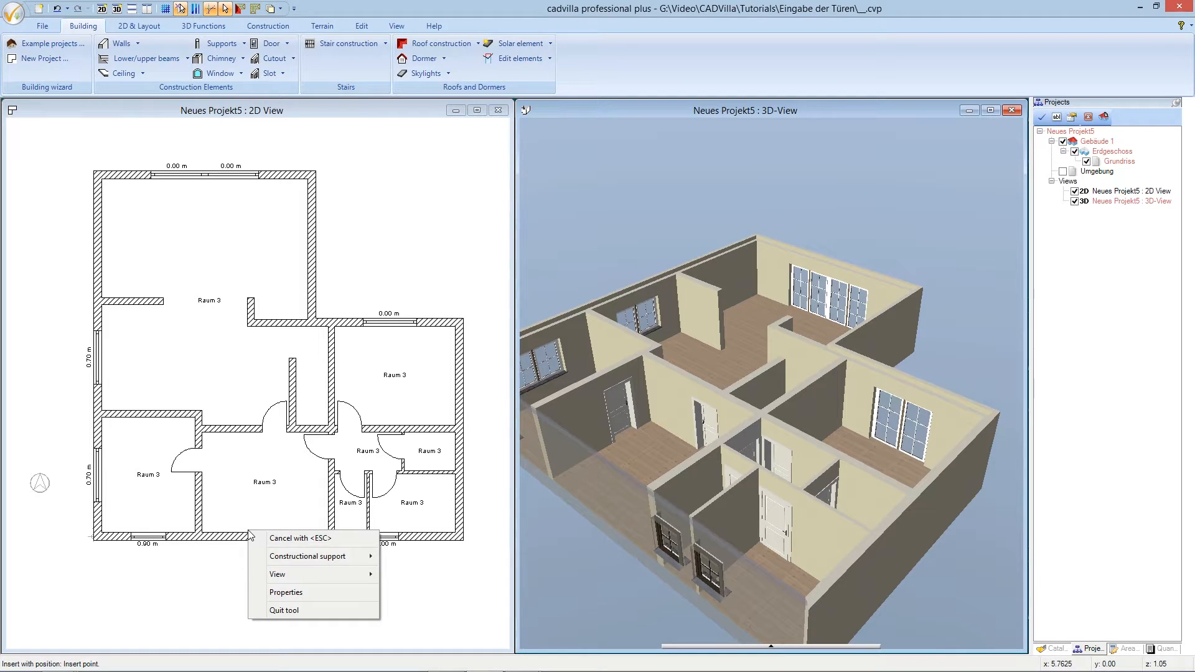
pyautogui.moveTo(327, 559)
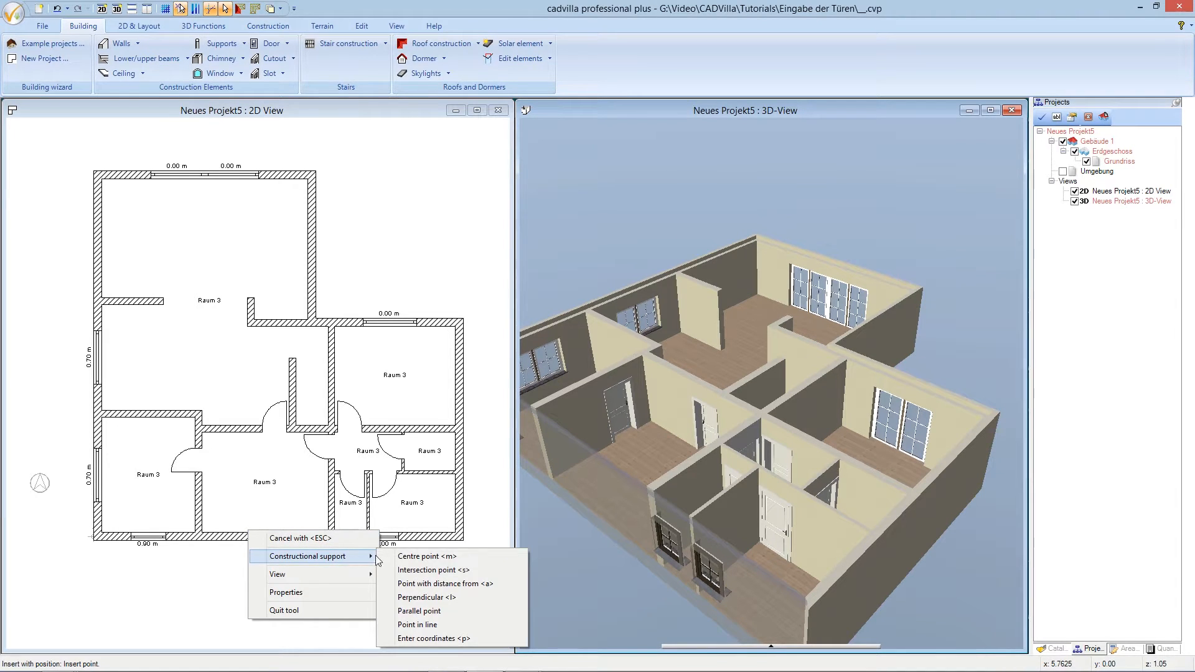
pyautogui.click(401, 557)
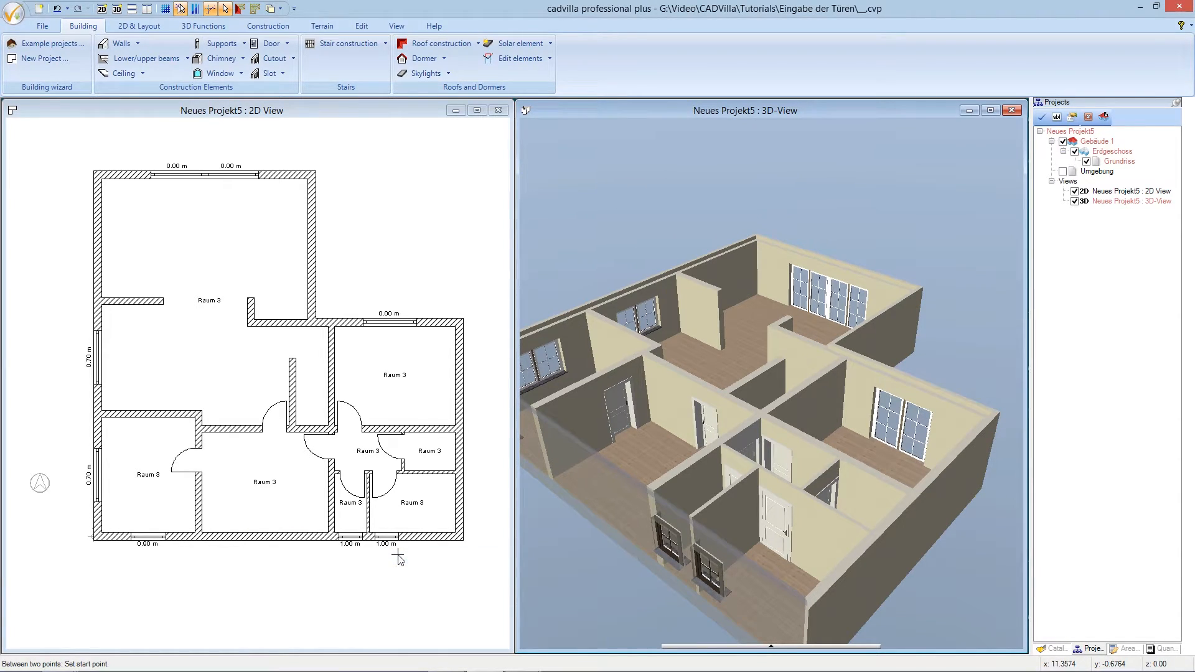
pyautogui.click(206, 537)
pyautogui.click(206, 537)
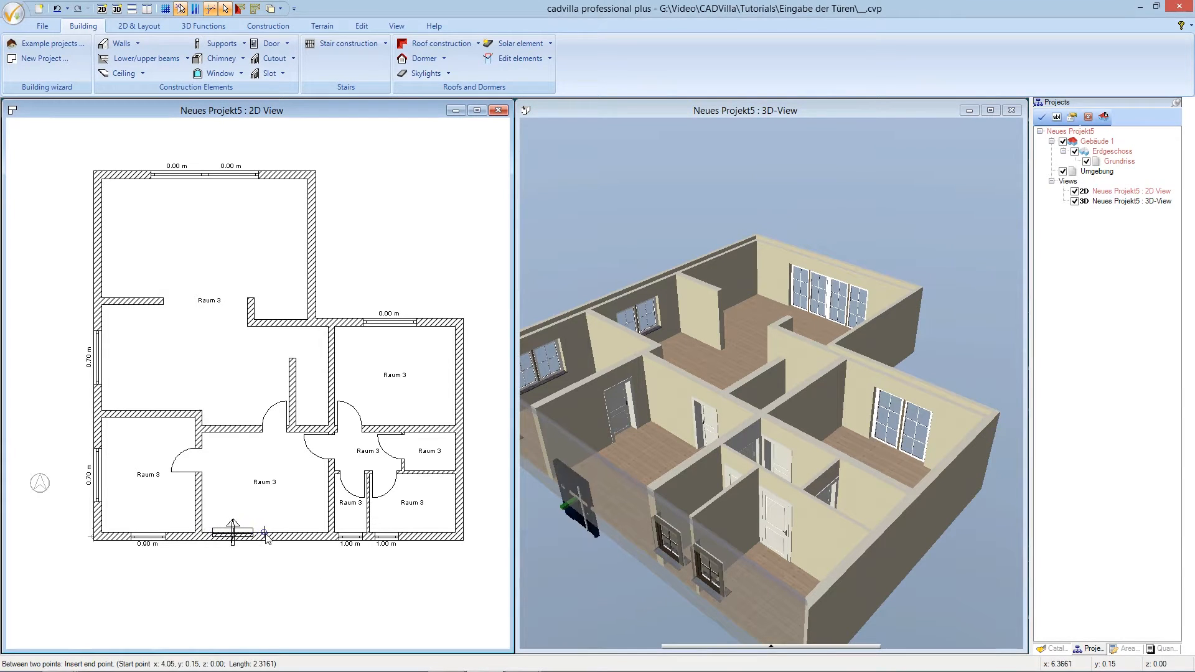
pyautogui.click(330, 534)
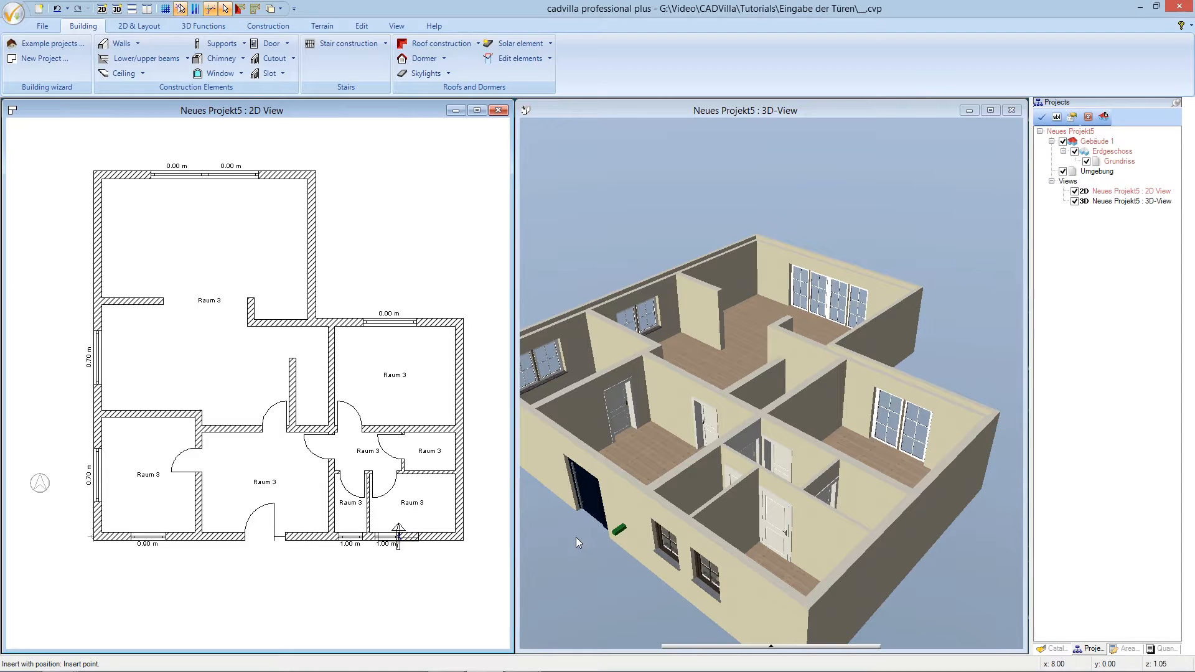
pyautogui.click(1058, 649)
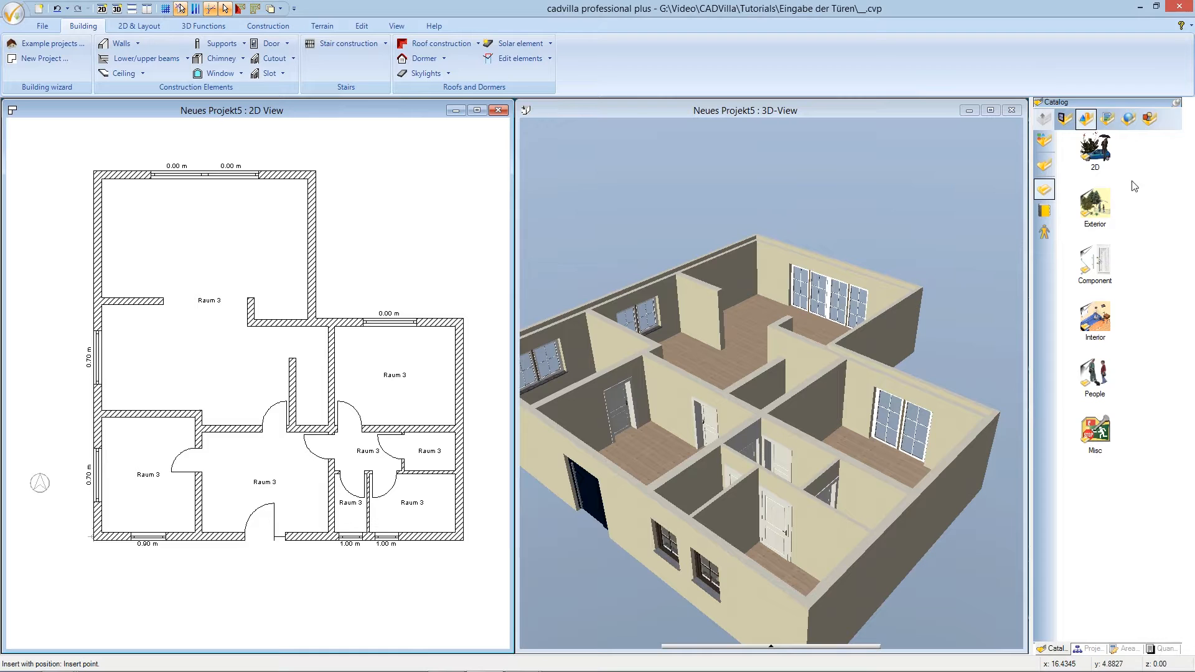
# - Open the Uni 001 grey swatches under Textures > Colors in the catalog
pyautogui.click(1108, 122)
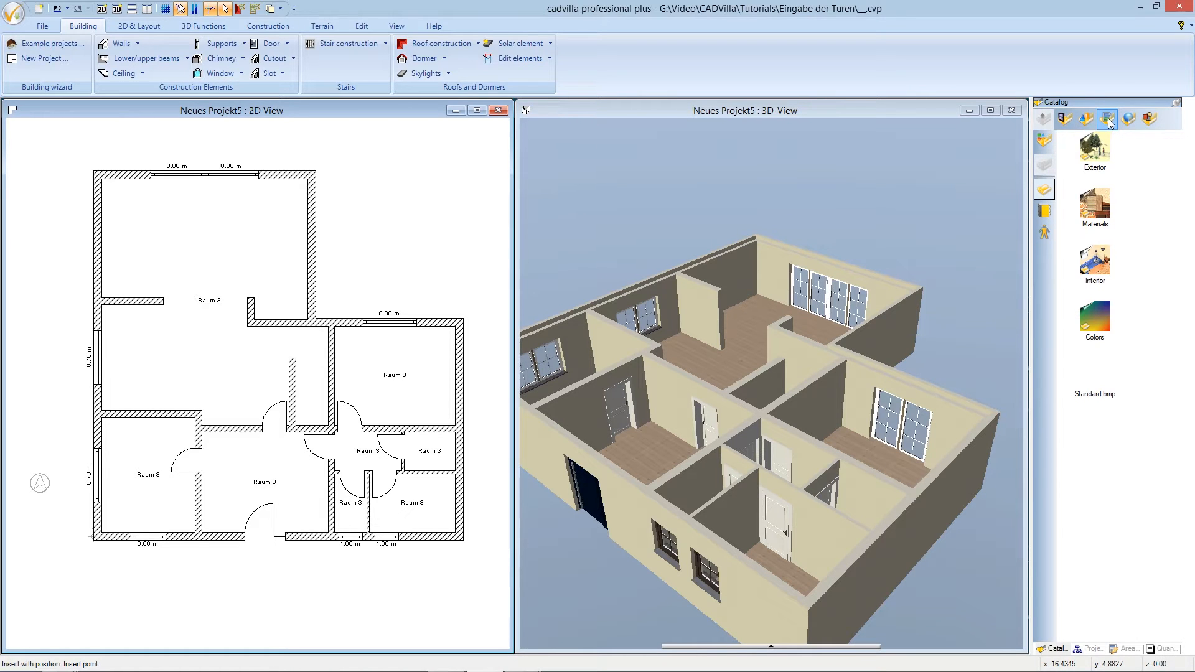
pyautogui.doubleClick(1104, 318)
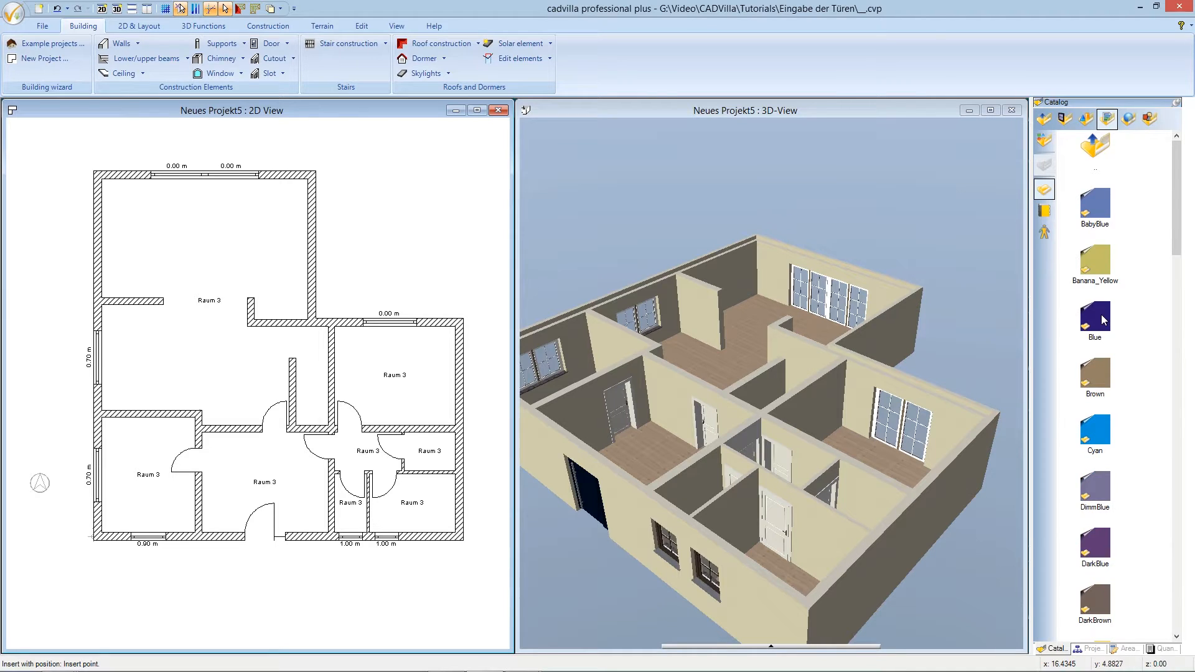
pyautogui.scroll(-1, 1104, 320)
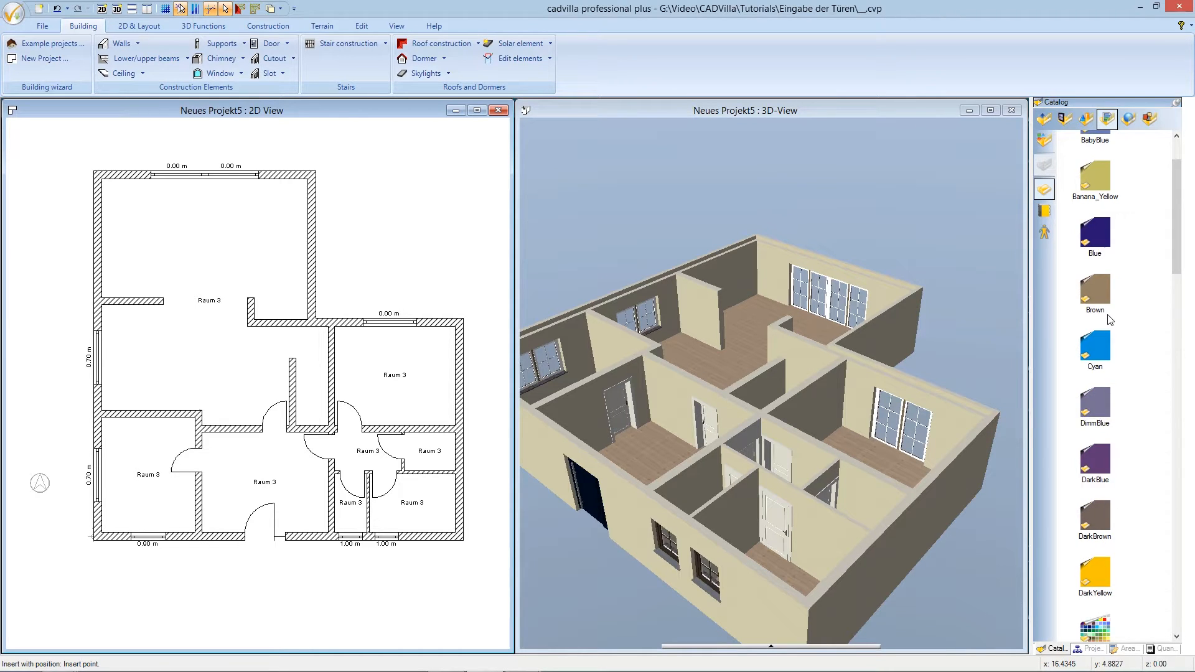
pyautogui.scroll(-2, 1110, 320)
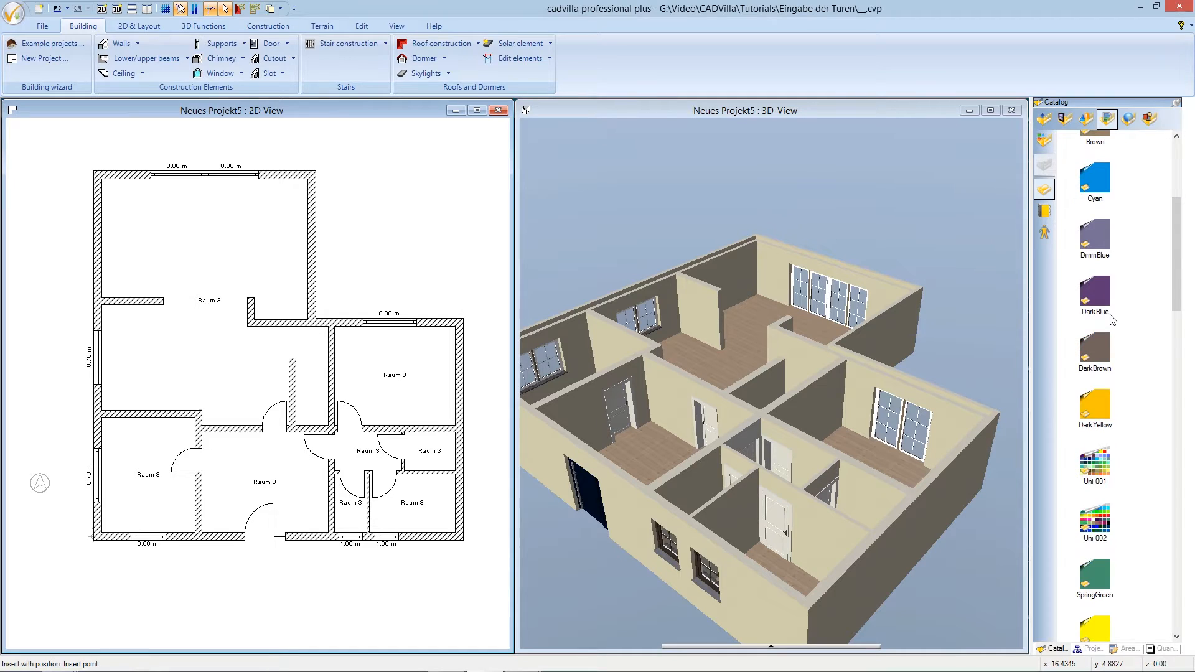
pyautogui.doubleClick(1095, 464)
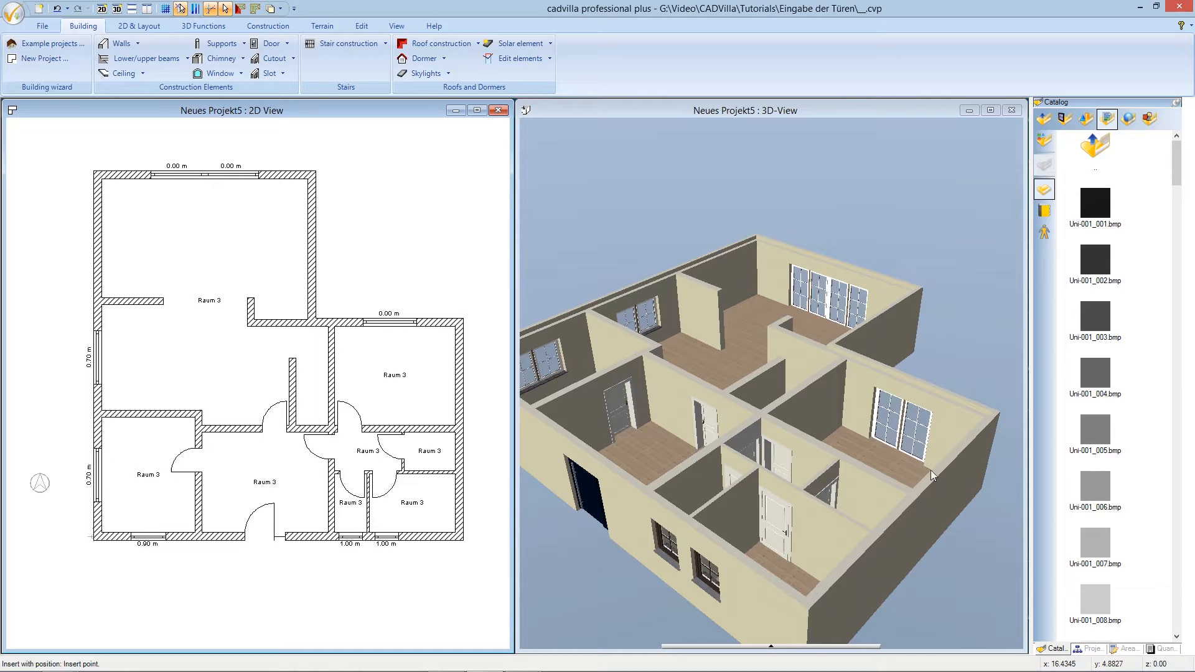
# - Zoom the 3D view onto the entrance door and drop the Uni-001_004 swatch onto it
pyautogui.press('Escape')
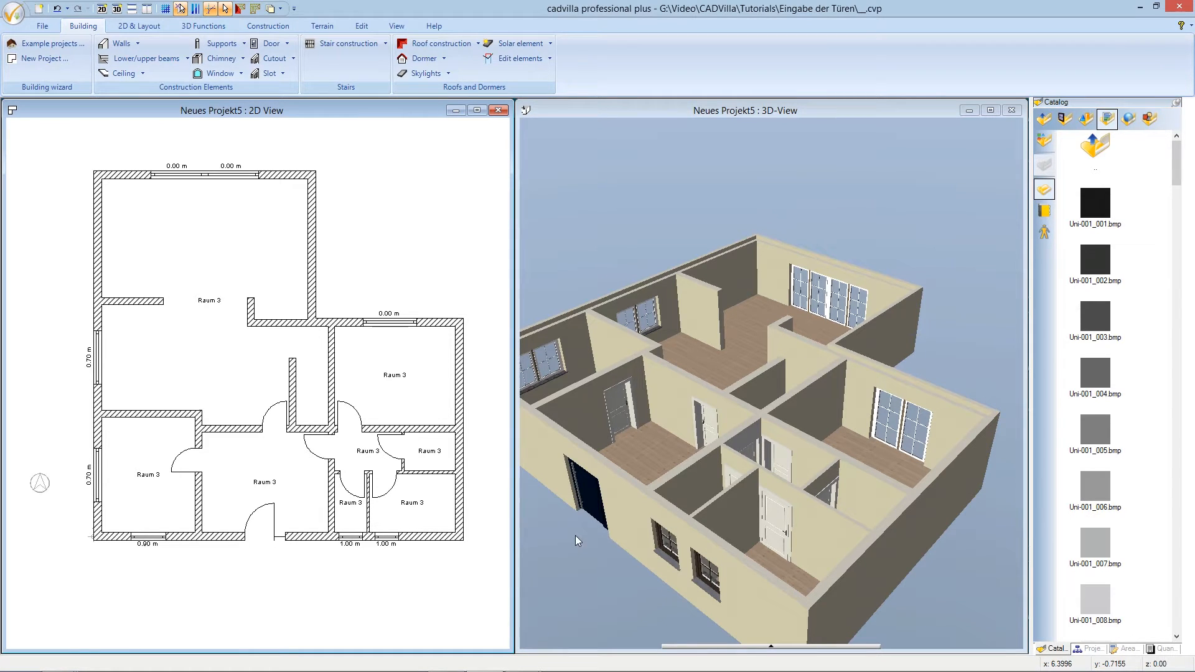
pyautogui.moveTo(585, 539); pyautogui.dragTo(632, 506)
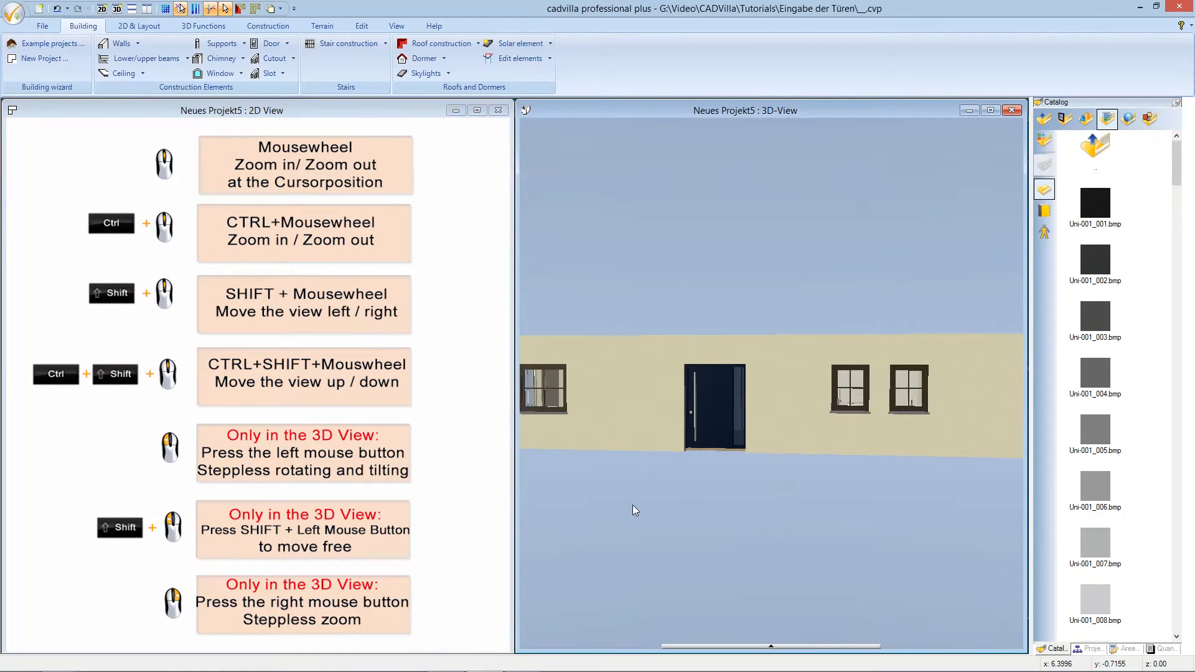
pyautogui.moveTo(708, 473); pyautogui.dragTo(712, 529, button='right')
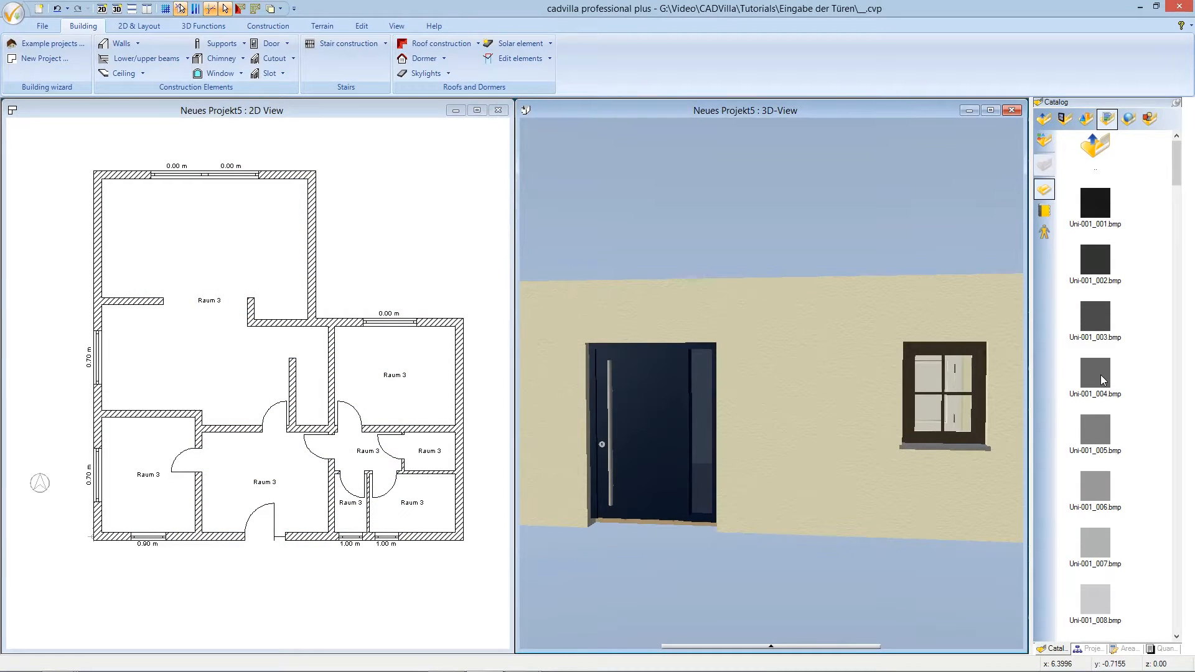
pyautogui.click(1099, 373)
pyautogui.moveTo(1099, 374); pyautogui.dragTo(638, 429)
# - Edit the front door's material: colour white and diffuse portion 100 %
pyautogui.click(140, 26)
pyautogui.click(205, 26)
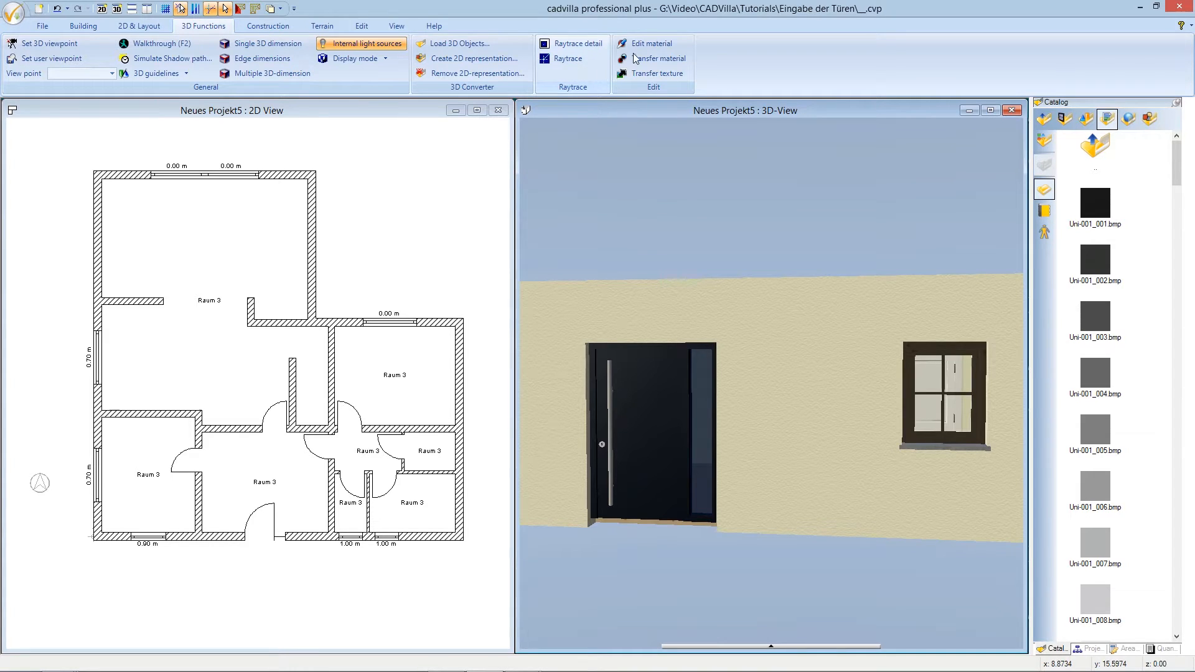
pyautogui.click(652, 43)
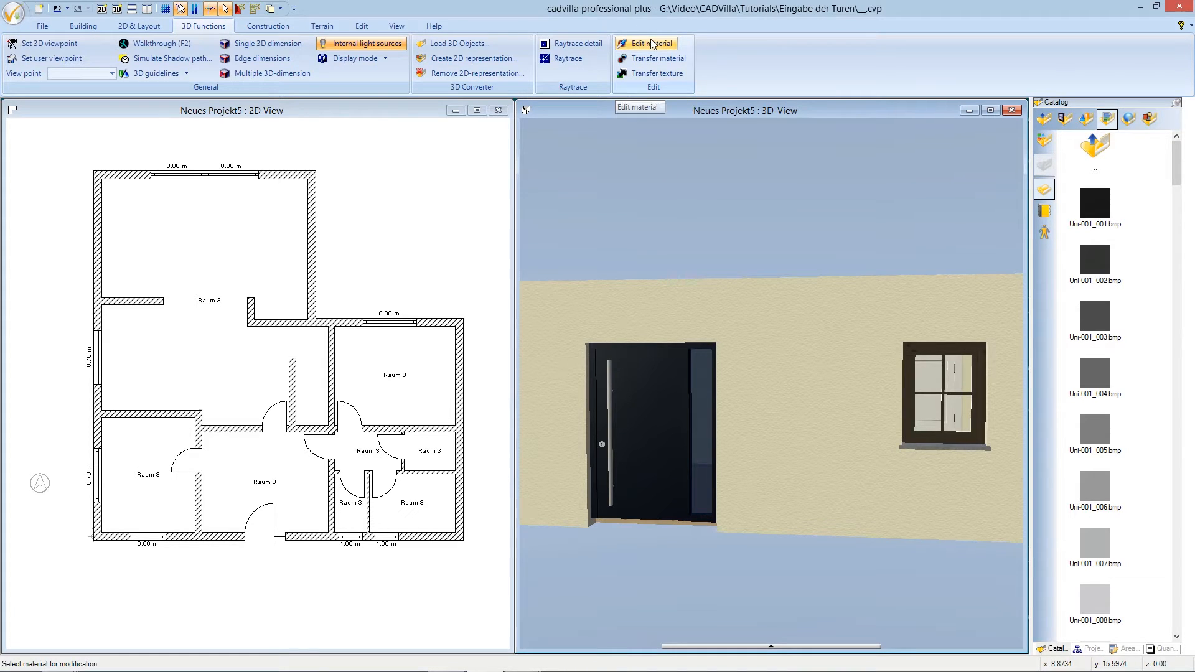
pyautogui.click(652, 415)
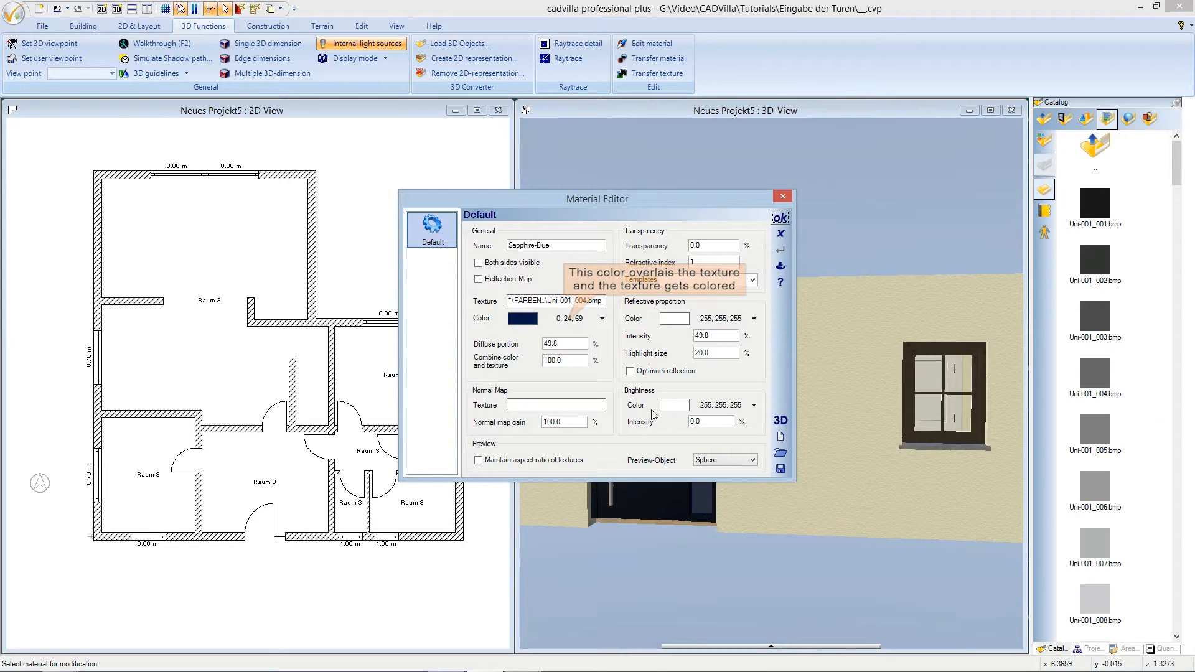
pyautogui.click(579, 319)
pyautogui.click(541, 310)
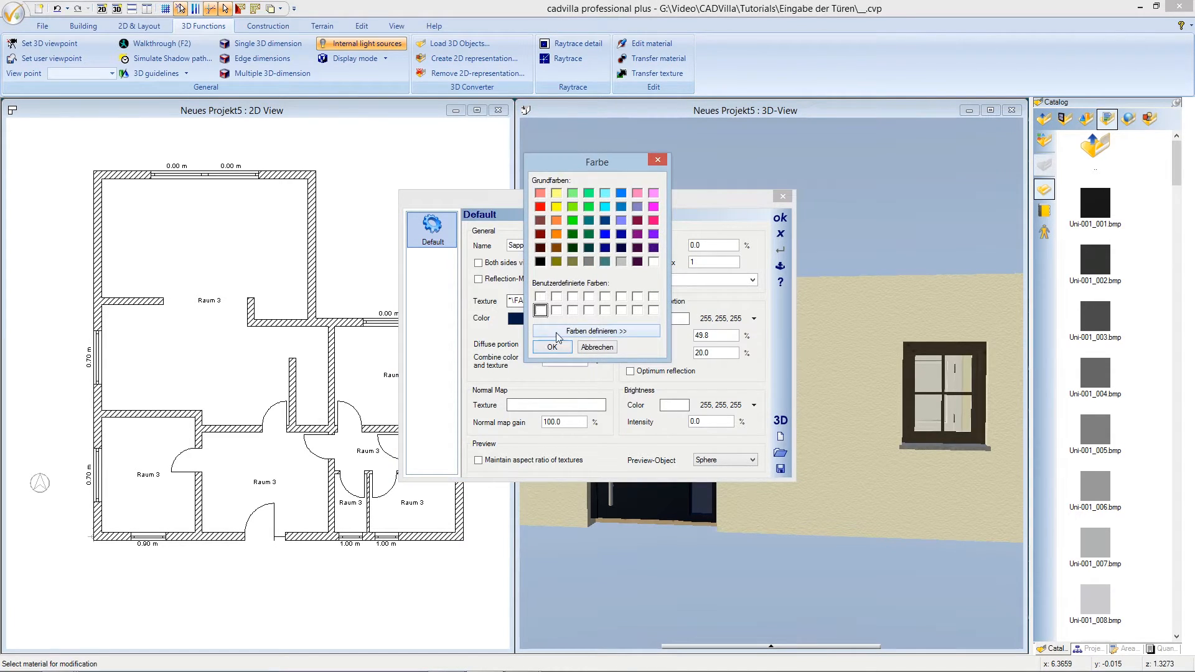
pyautogui.click(554, 347)
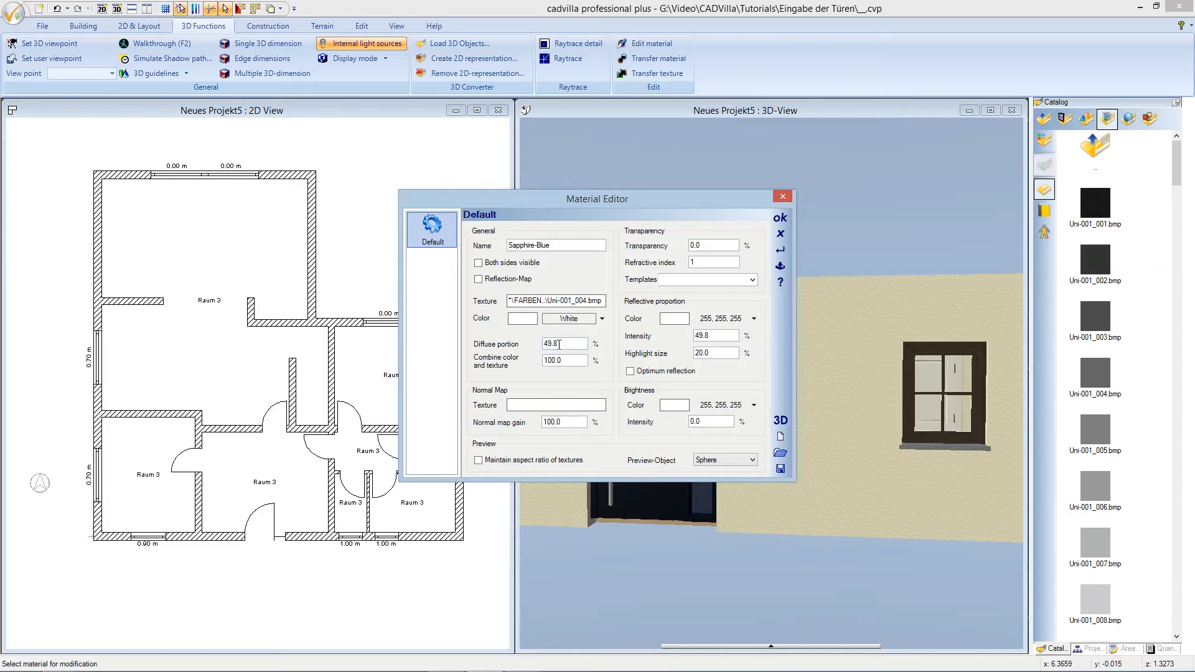
pyautogui.moveTo(559, 344); pyautogui.dragTo(538, 346)
pyautogui.write('100')
pyautogui.click(780, 218)
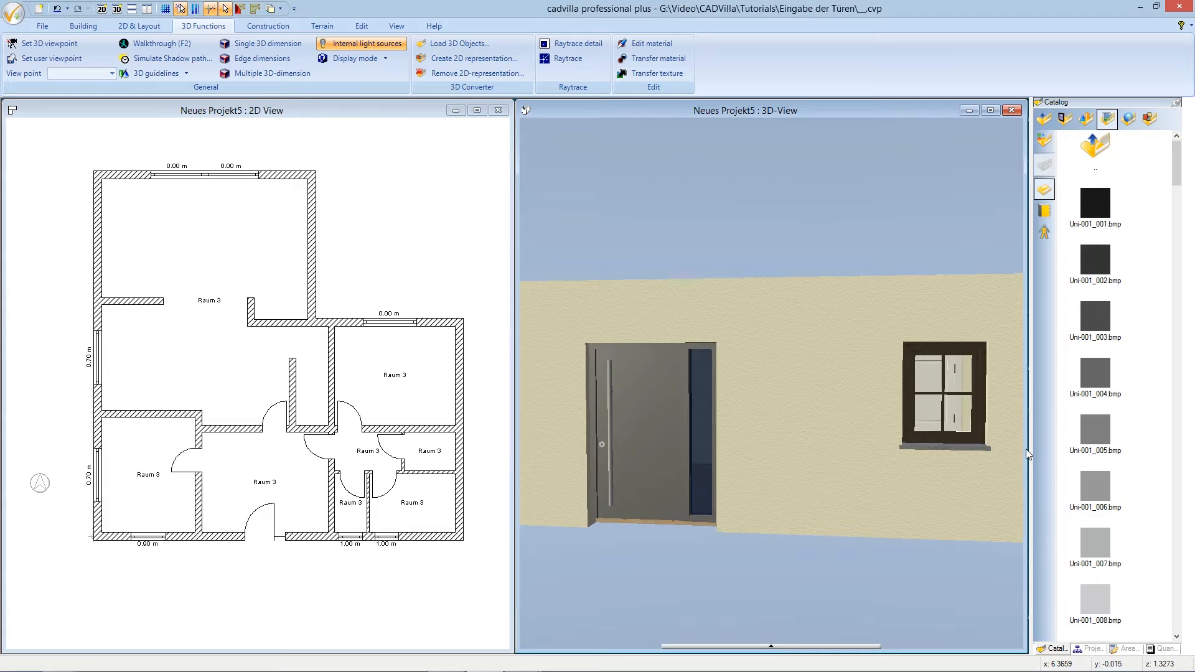
# - Show the project tree, fit the whole house in the 3D view, and switch to 2D & Layout tools
pyautogui.click(1090, 649)
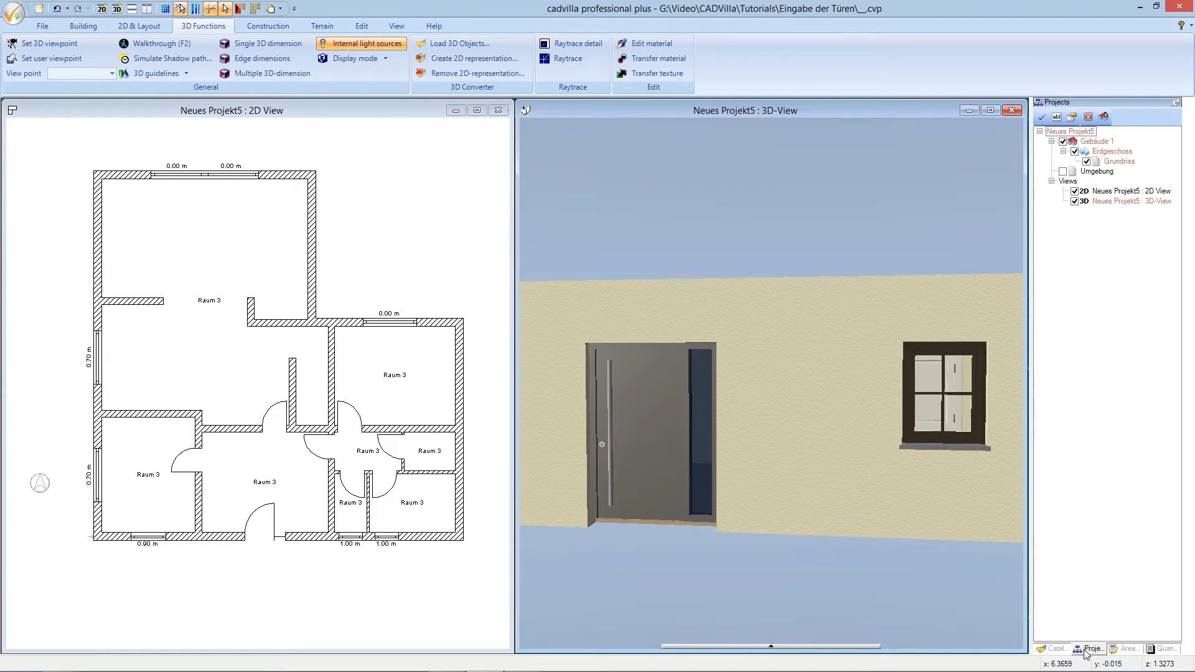
pyautogui.click(397, 26)
pyautogui.click(467, 44)
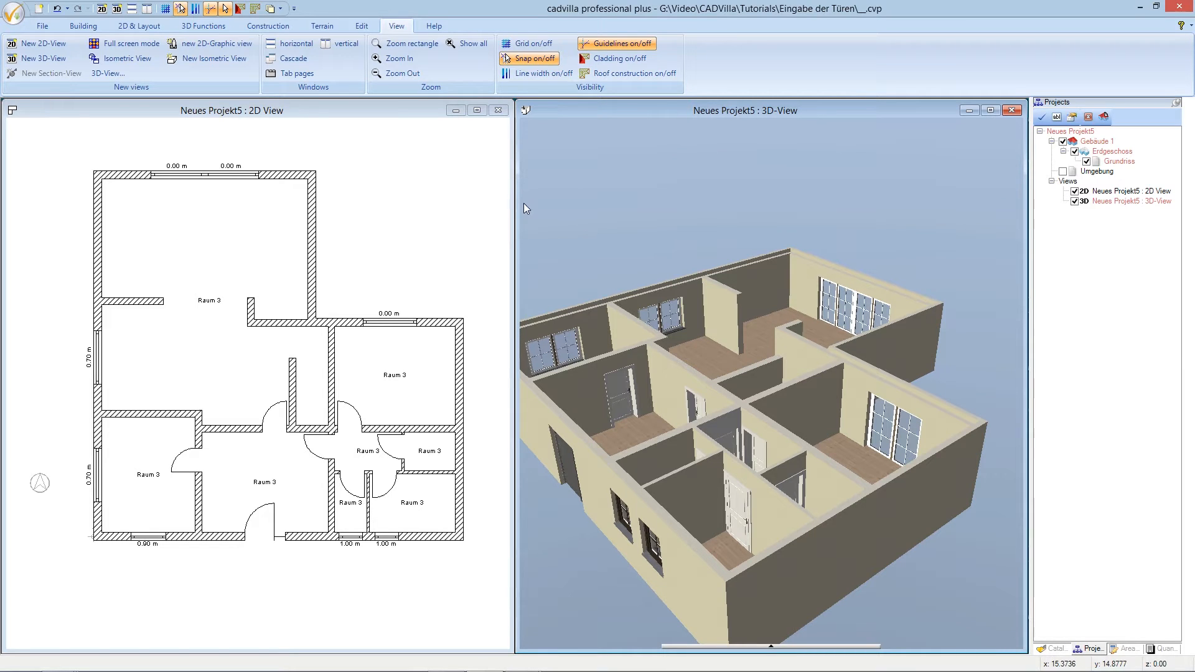
pyautogui.click(154, 27)
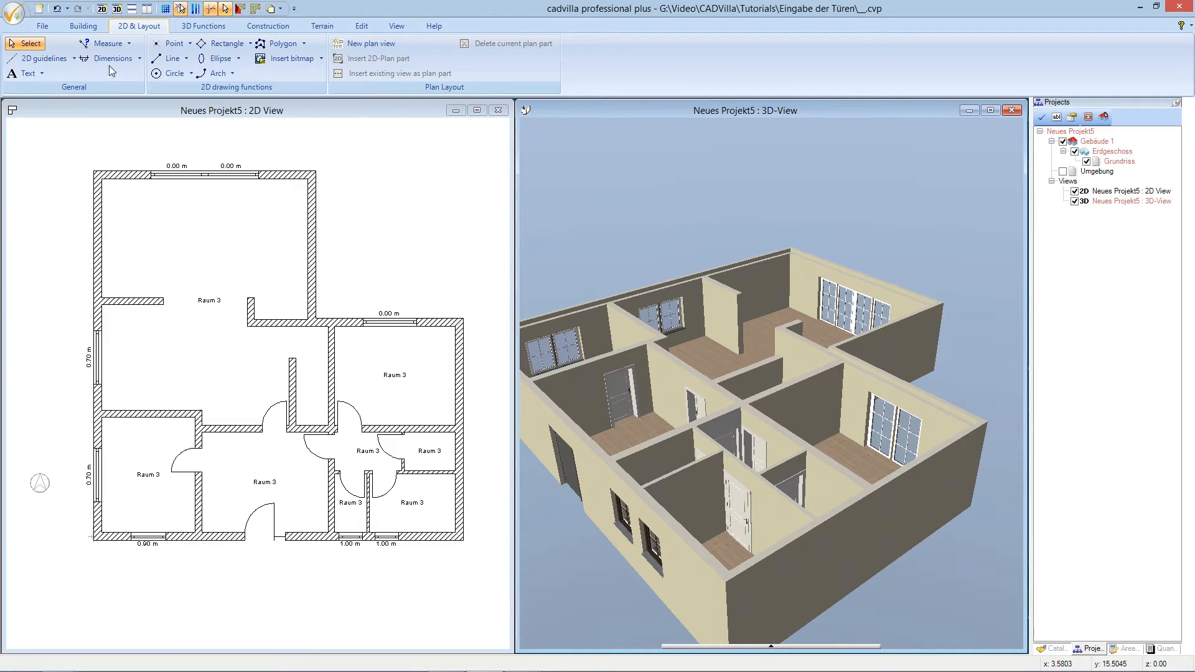
pyautogui.click(55, 61)
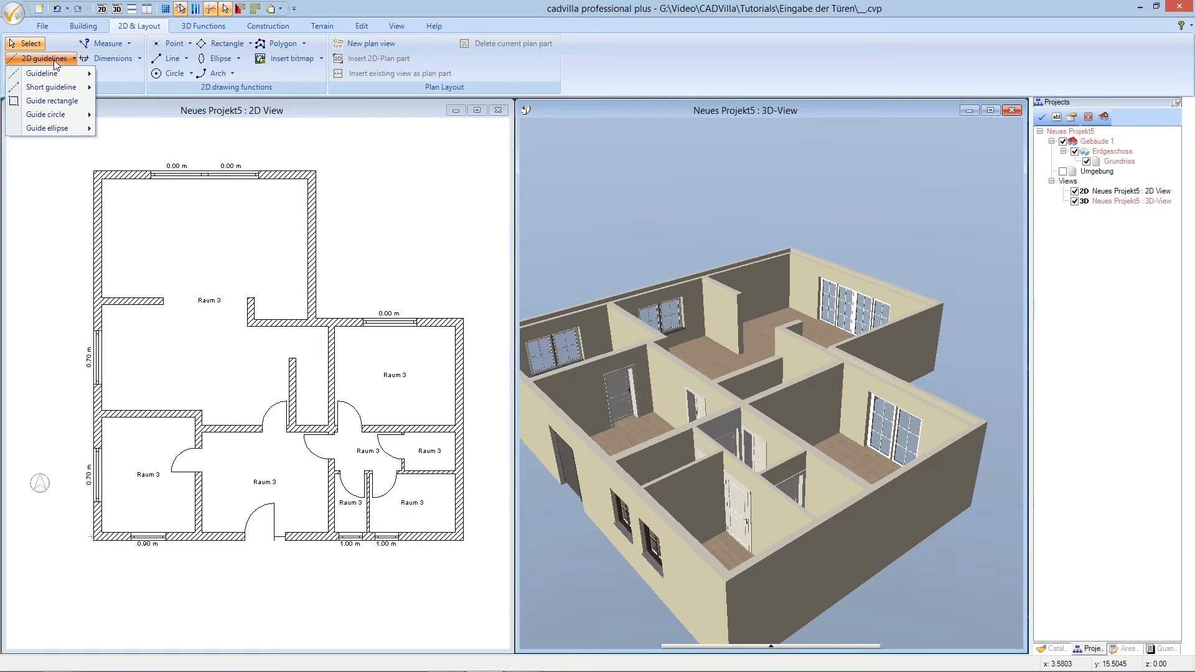
# - Place three vertical guidelines along the top wall, starting at the opening
pyautogui.moveTo(55, 73)
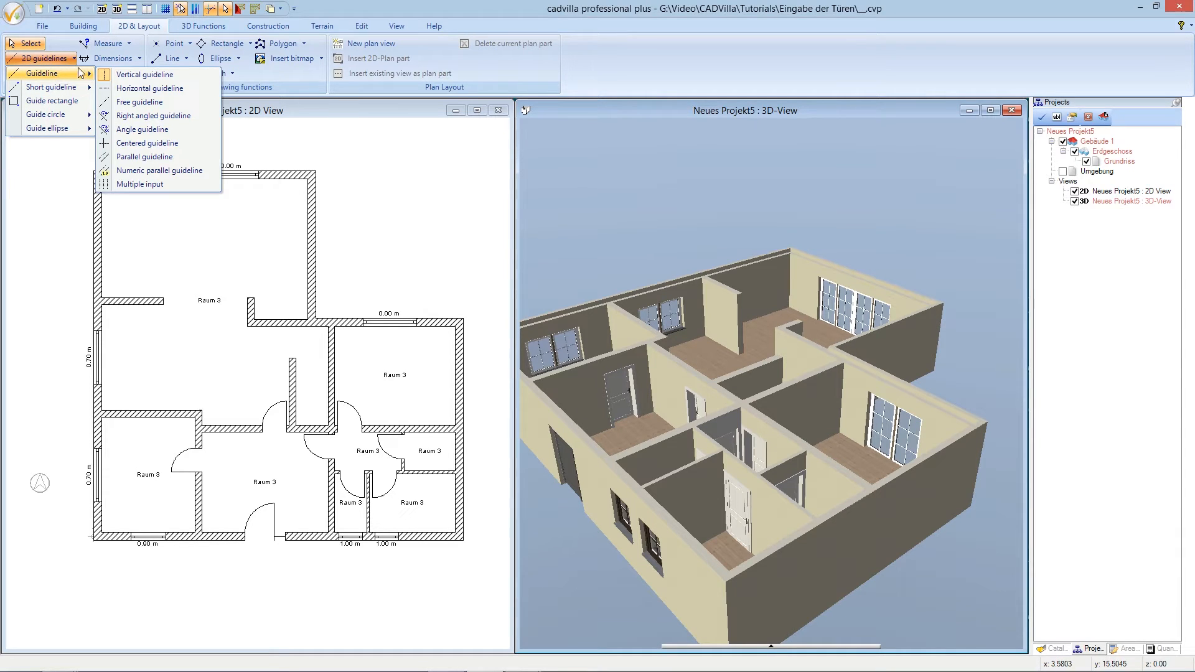
pyautogui.click(116, 74)
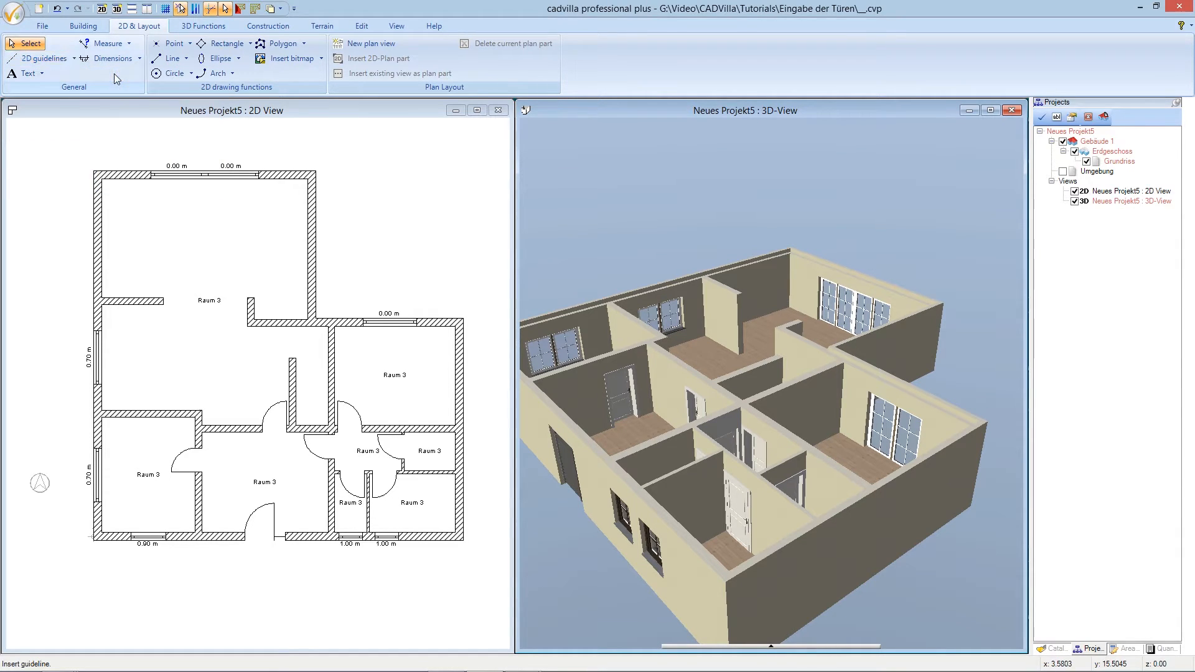
pyautogui.click(151, 180)
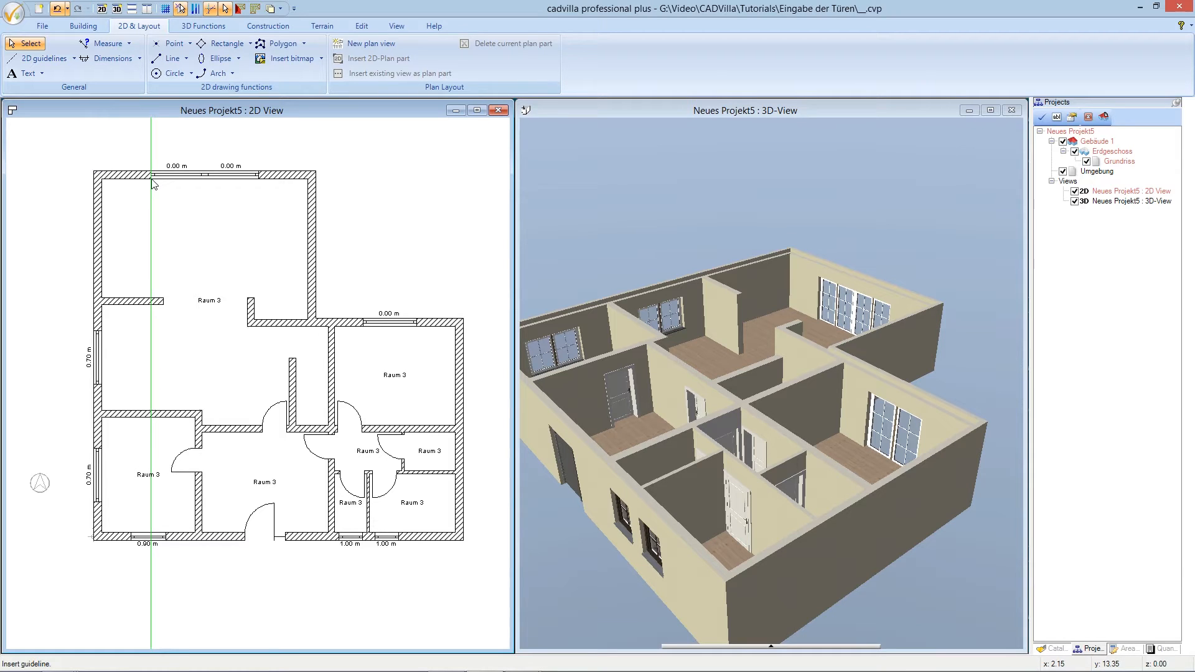
pyautogui.click(205, 182)
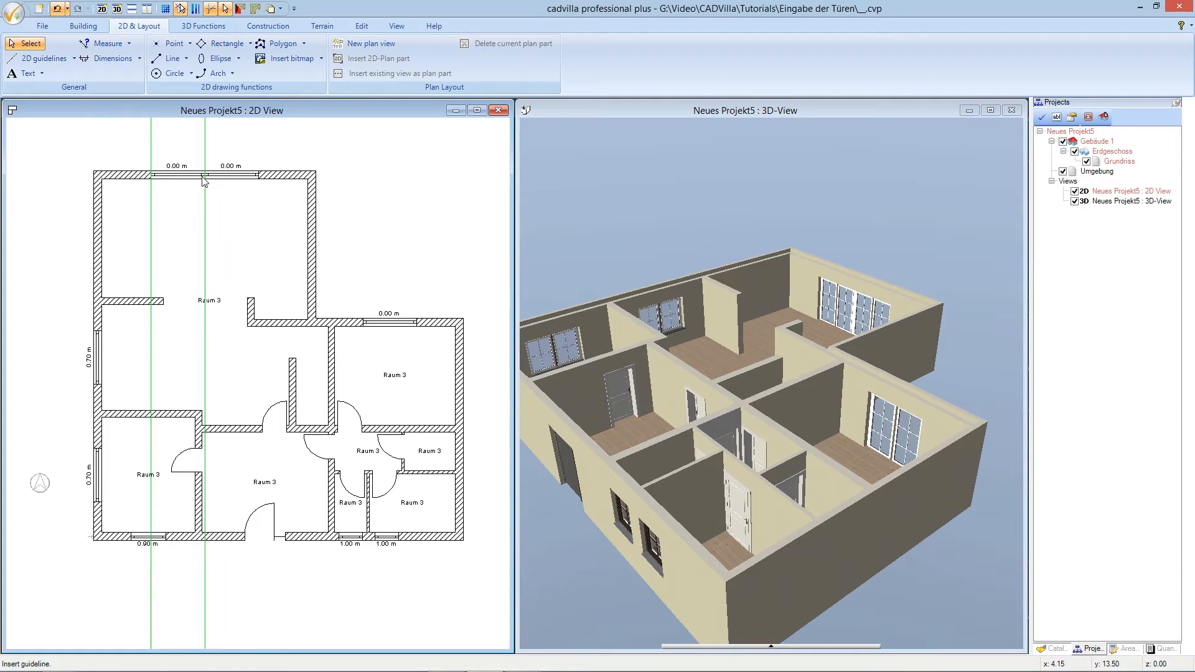
pyautogui.click(259, 183)
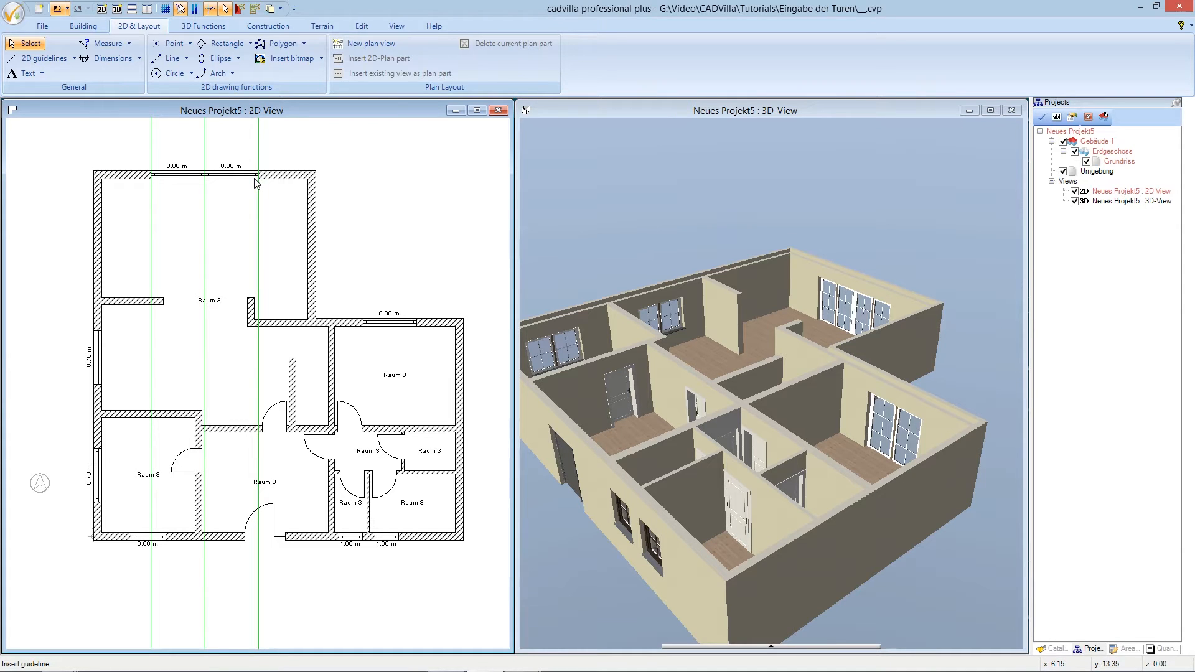
# - Add two numeric parallel vertical guidelines, each offset 1.00 m from a reference guideline
pyautogui.click(57, 59)
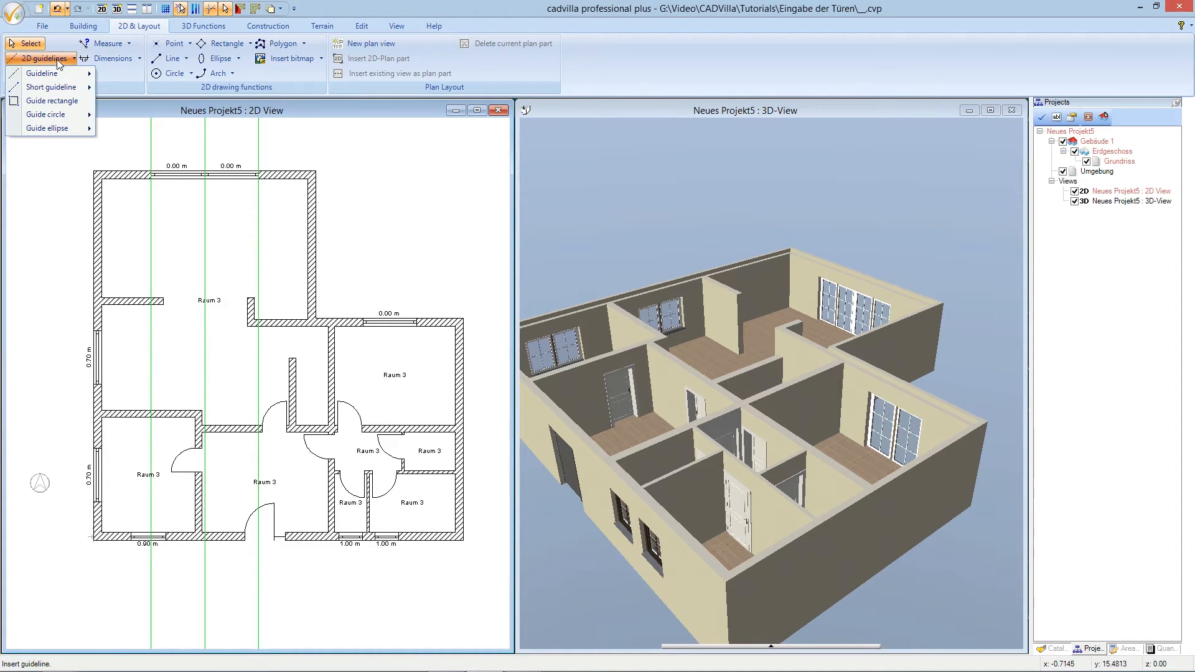
pyautogui.moveTo(62, 75)
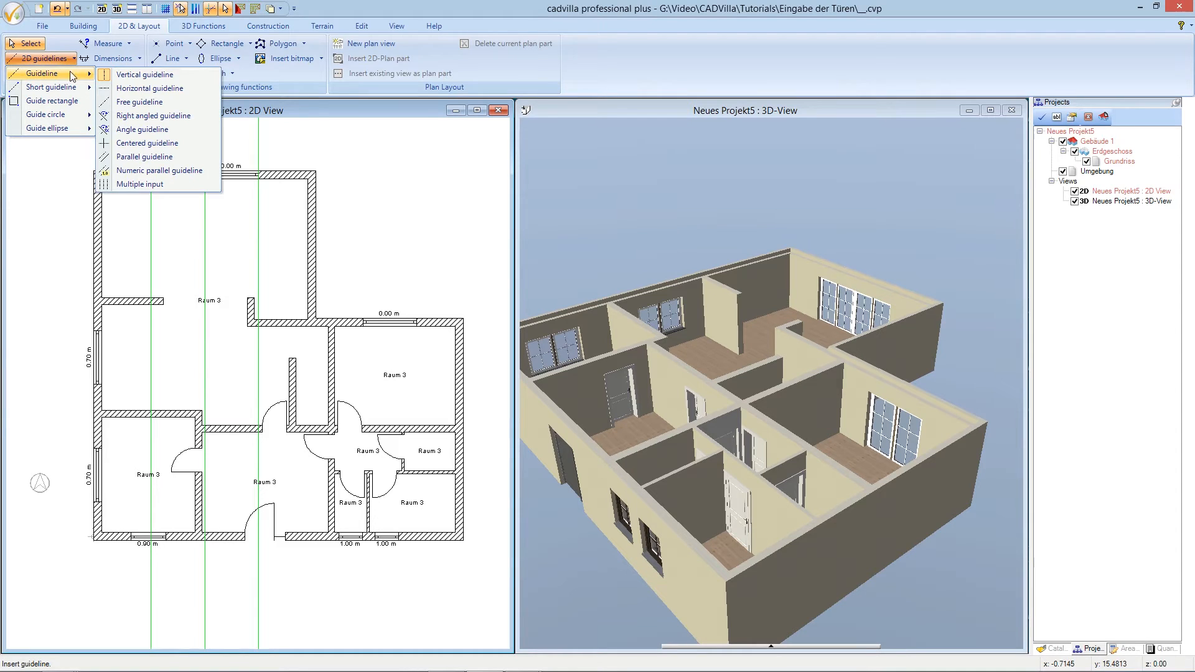
pyautogui.click(154, 171)
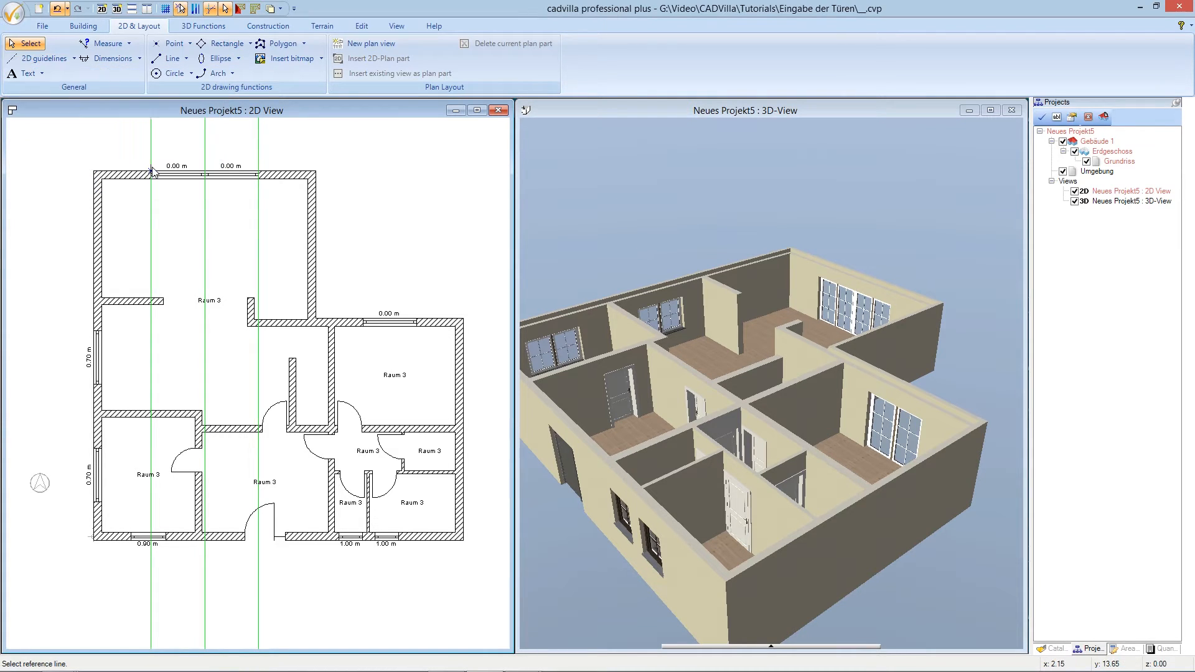
pyautogui.click(154, 183)
pyautogui.click(180, 204)
pyautogui.write('1.00')
pyautogui.click(690, 311)
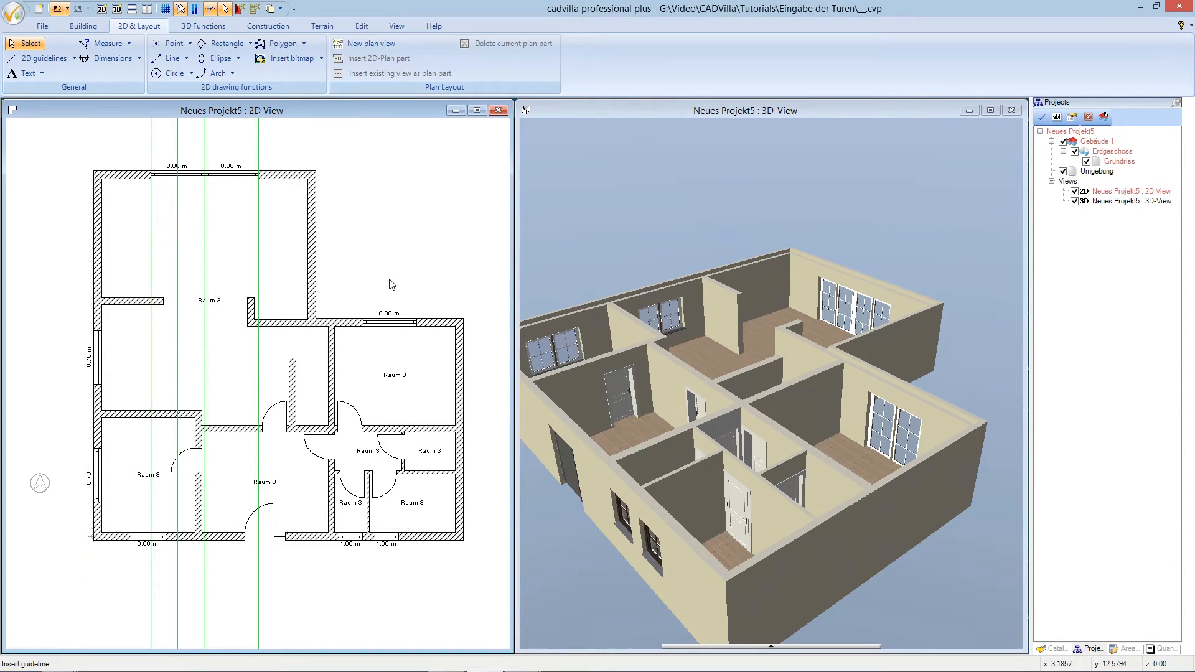
pyautogui.click(205, 223)
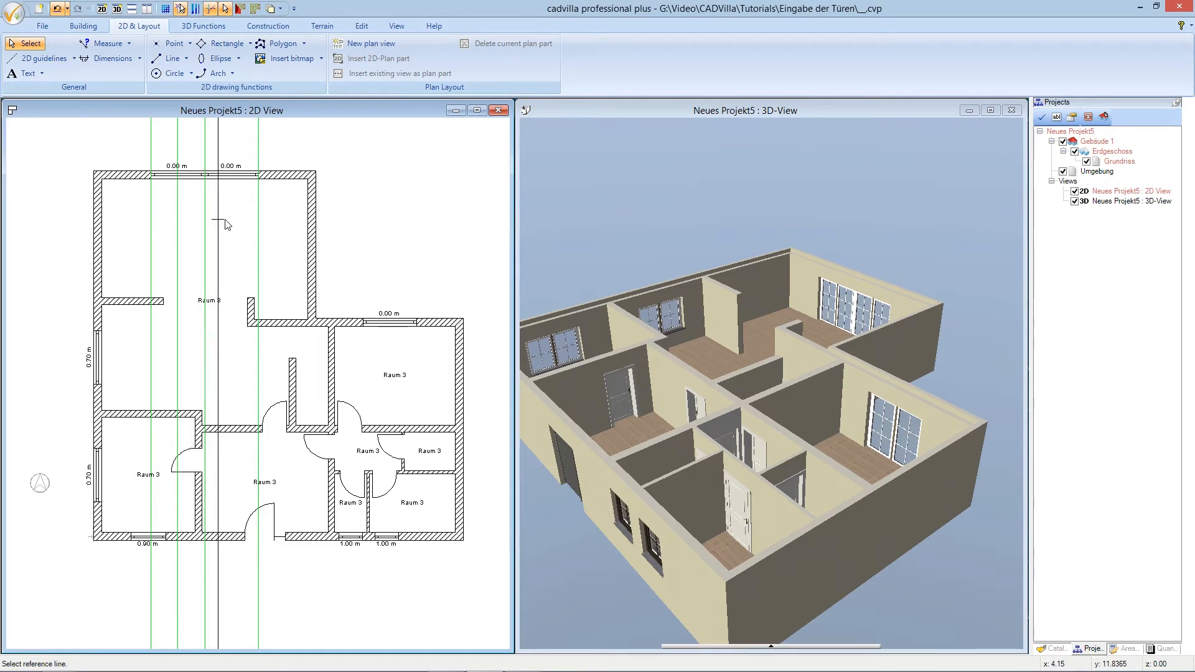
pyautogui.click(230, 226)
pyautogui.write('1.00')
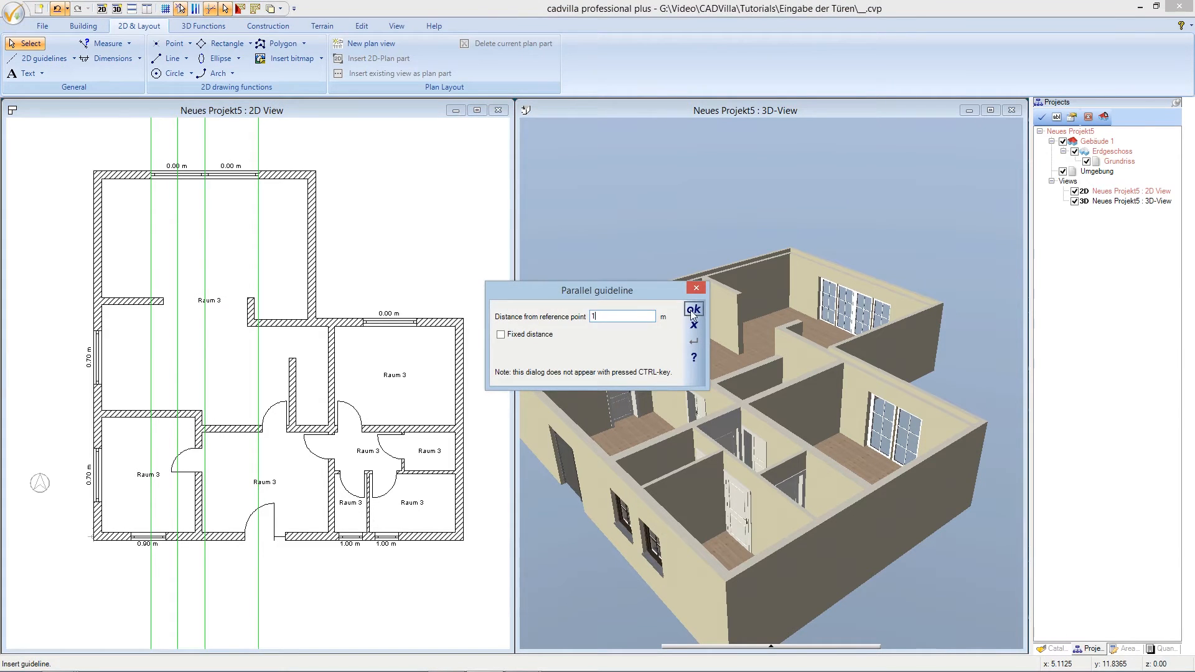
pyautogui.click(694, 309)
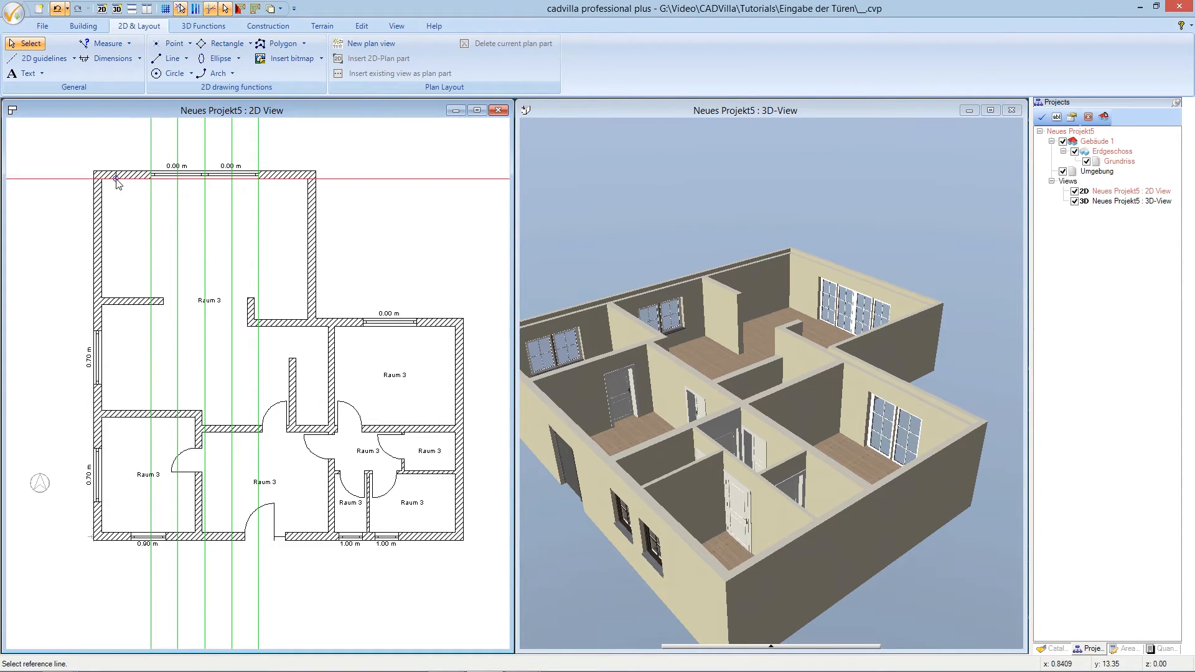
# - Add a horizontal parallel guideline 1.00 m below the top wall
pyautogui.click(118, 186)
pyautogui.click(120, 202)
pyautogui.write('1.00')
pyautogui.click(694, 309)
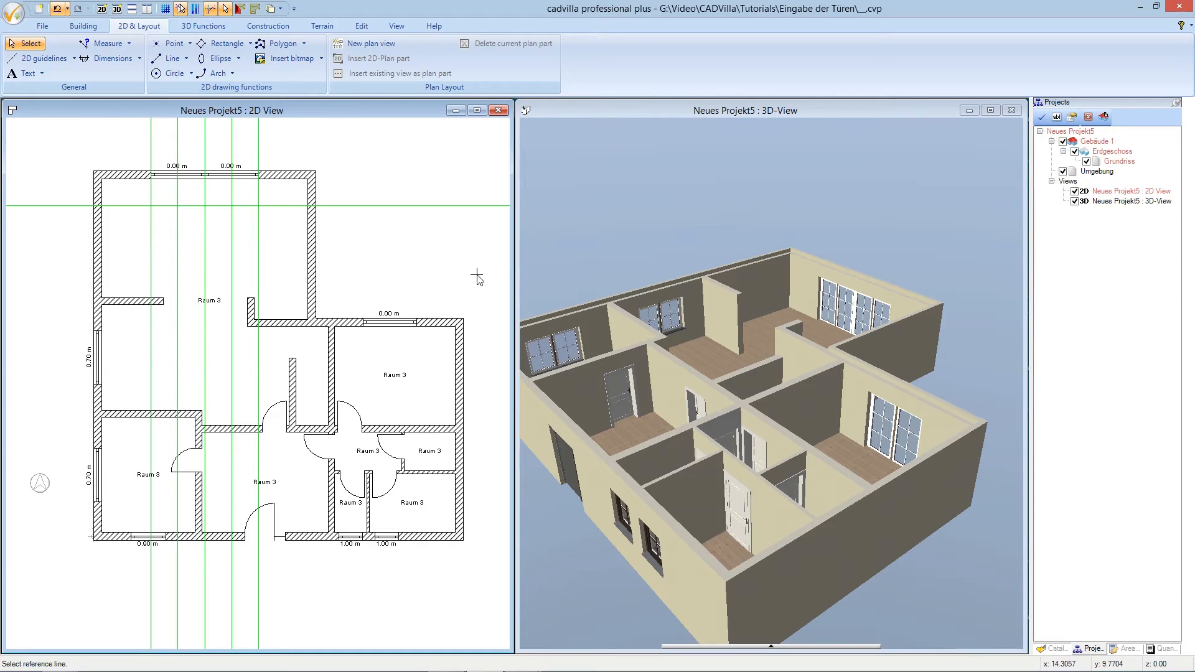
pyautogui.press('Escape')
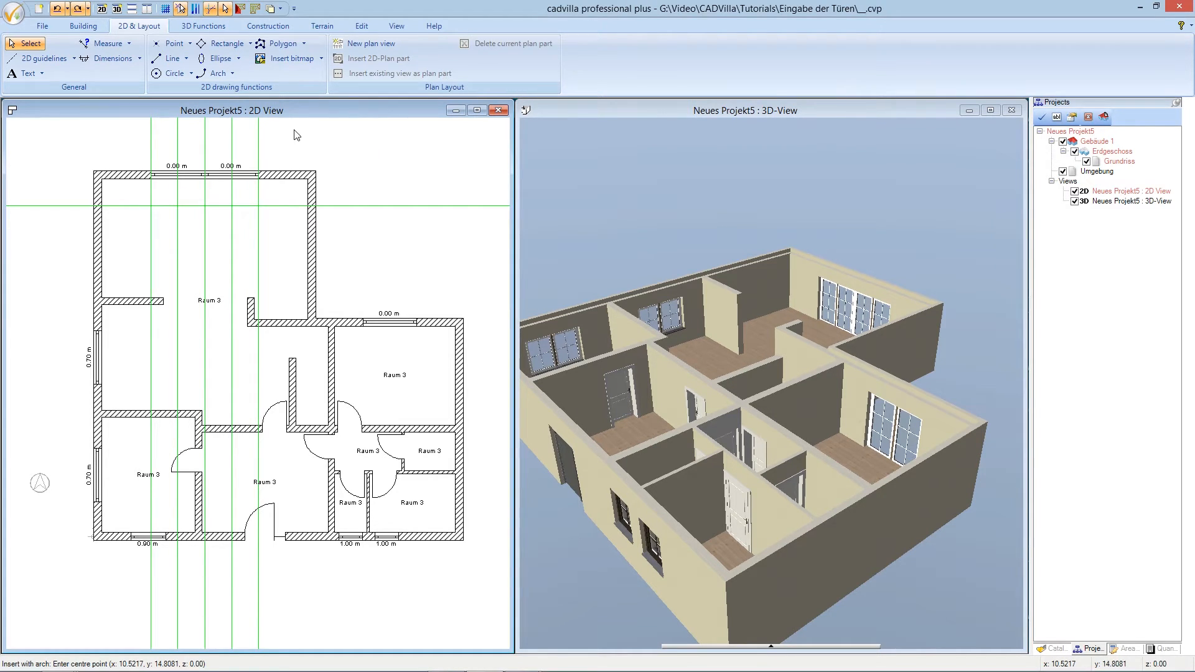
# - Draw the first centre-radius door-swing arc from the top wall down to the horizontal guideline
pyautogui.click(223, 75)
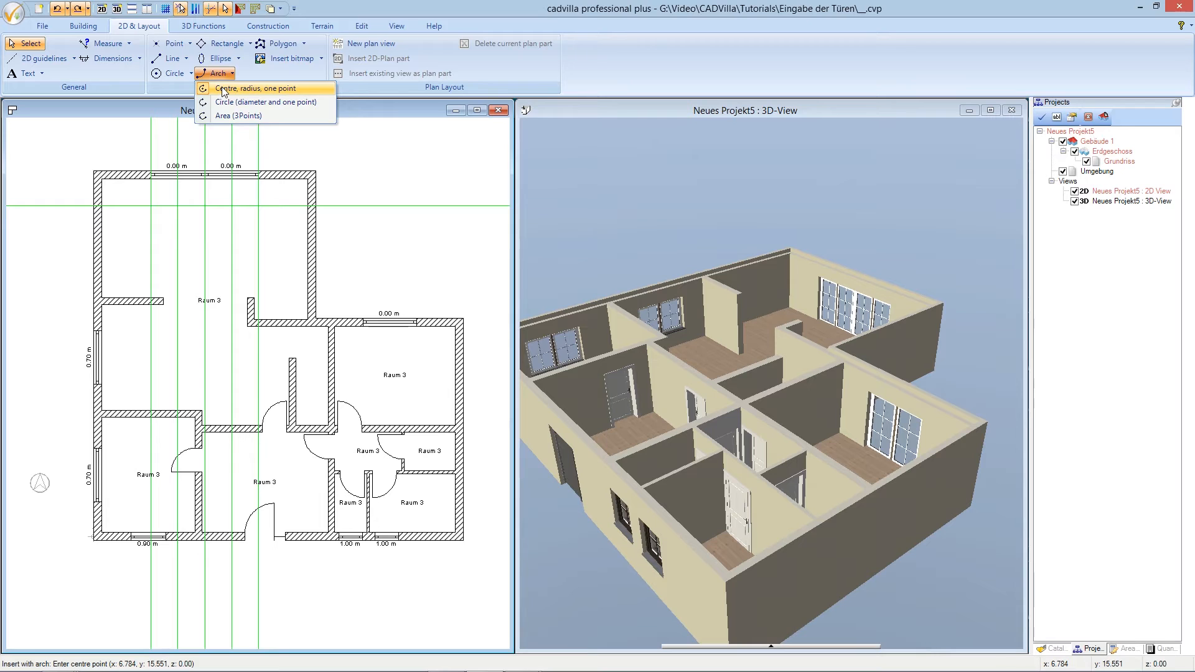
pyautogui.click(225, 89)
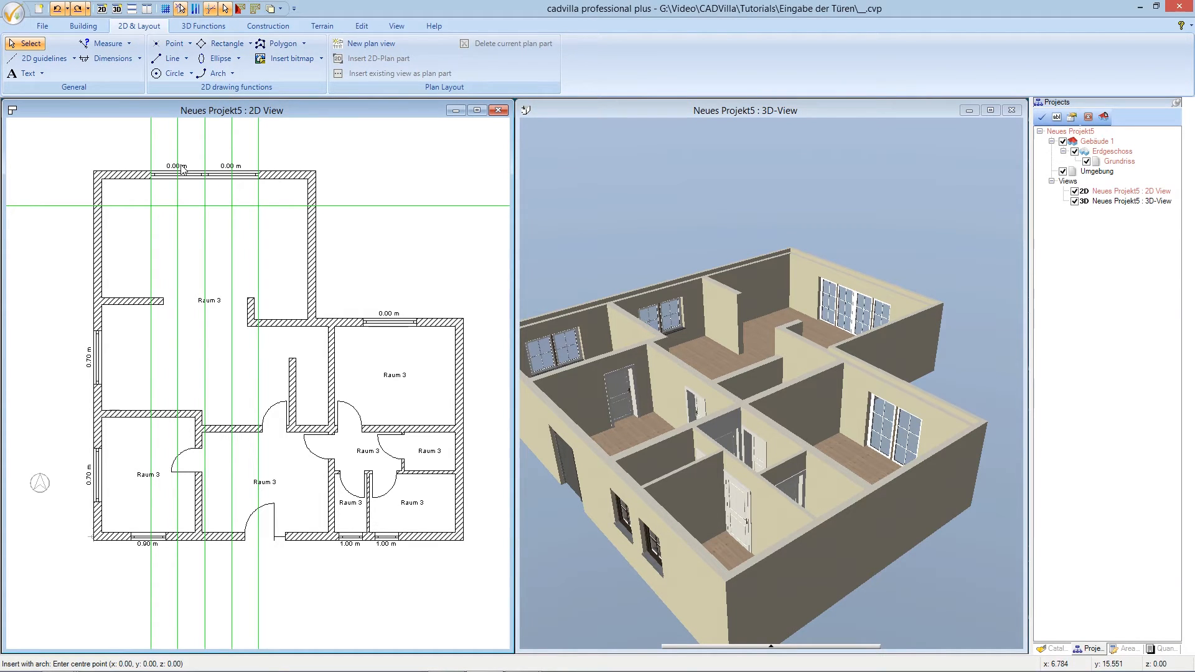
pyautogui.click(152, 178)
pyautogui.click(150, 208)
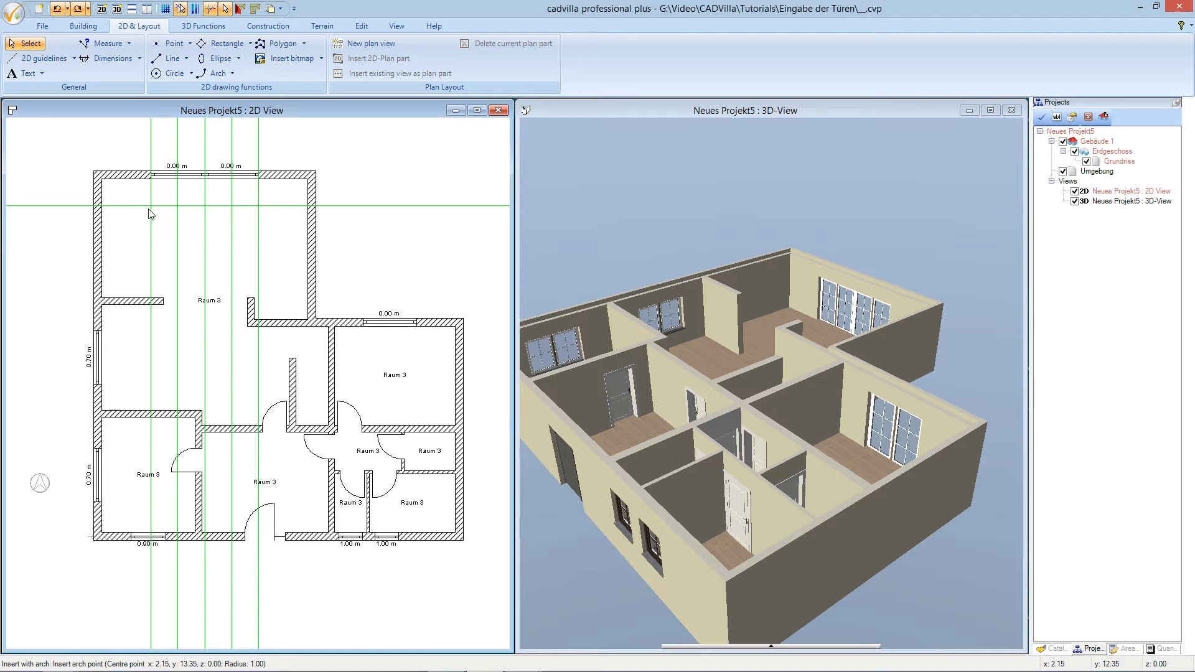
pyautogui.click(178, 183)
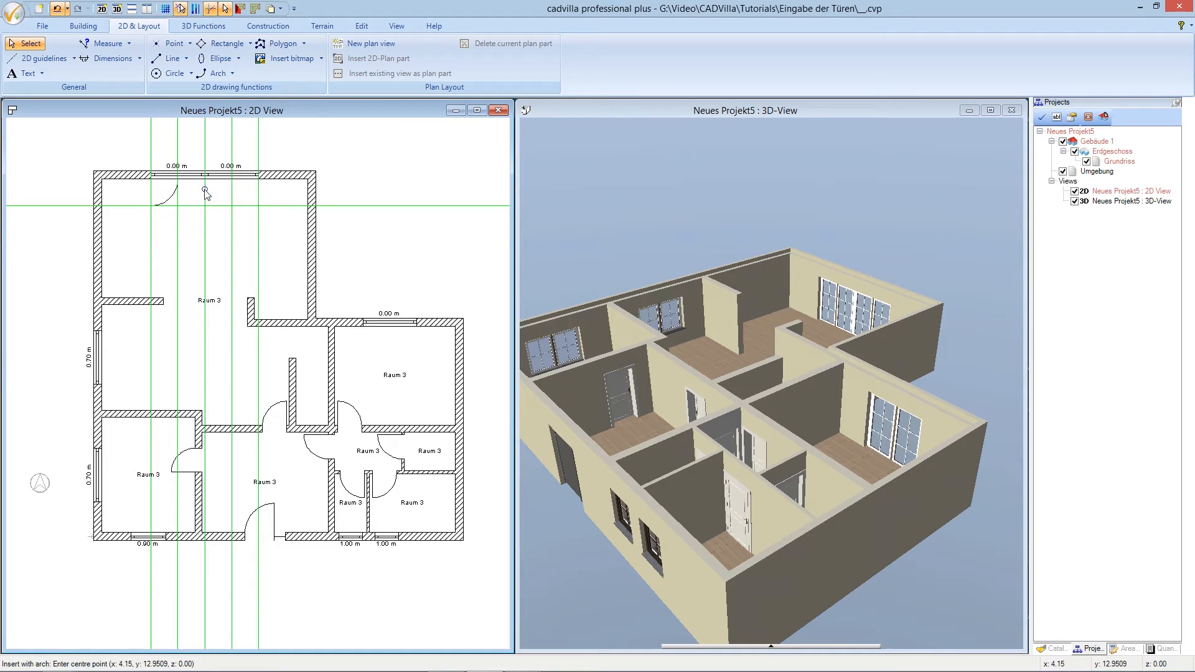
# - Draw three more swing arcs centred on the top wall at the guideline intersections
pyautogui.click(206, 186)
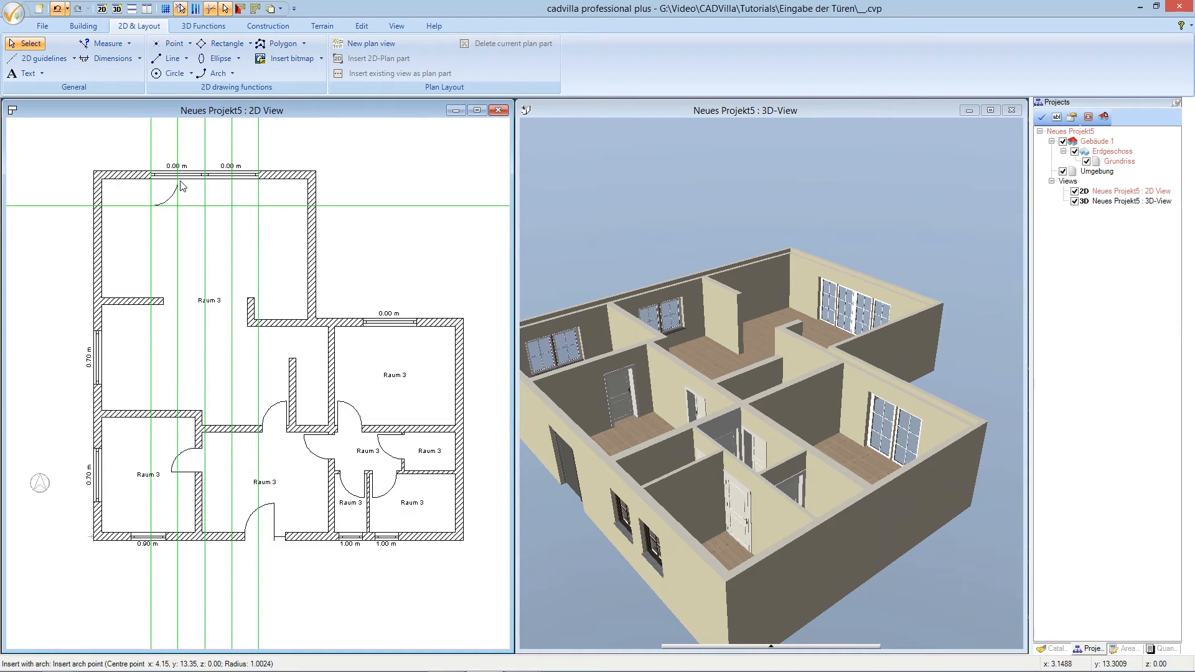
pyautogui.click(207, 208)
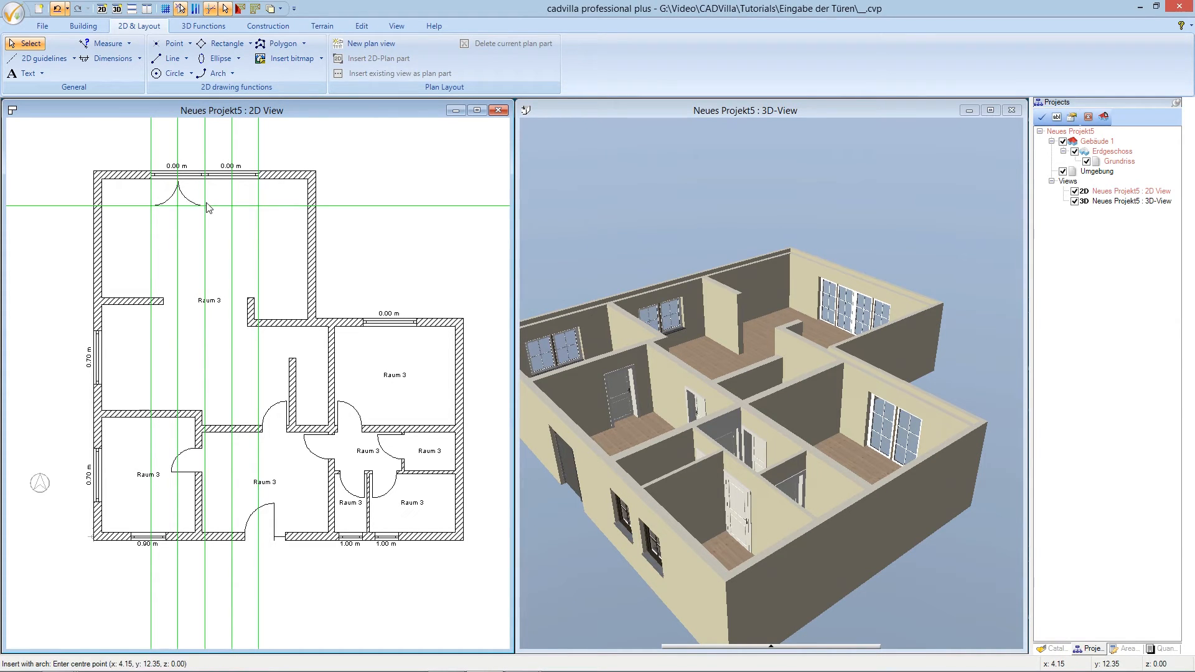
pyautogui.click(207, 181)
pyautogui.click(207, 205)
pyautogui.click(231, 186)
pyautogui.click(242, 187)
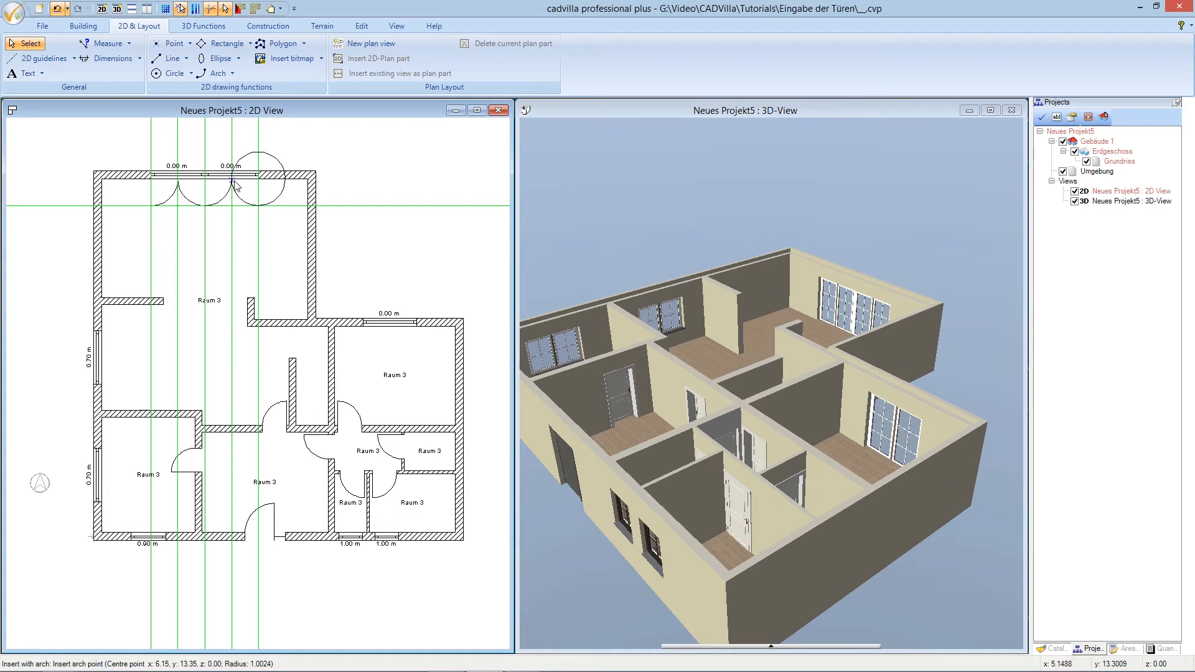
pyautogui.click(261, 209)
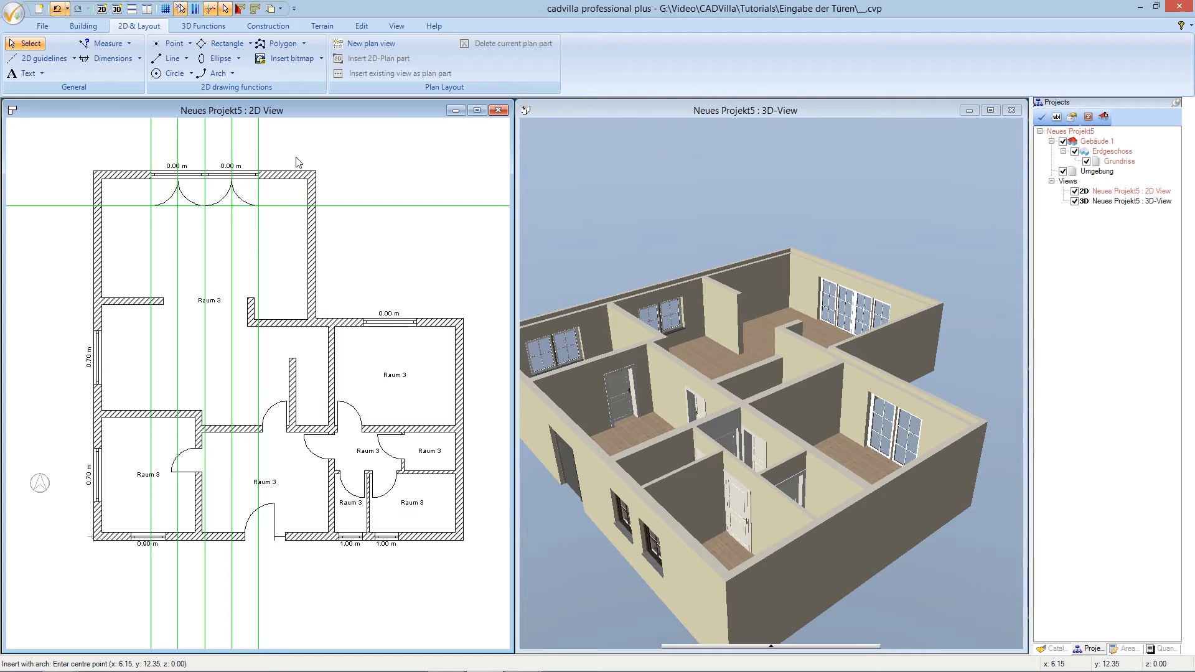
# - Draw two straight door-leaf lines between the arc ends and the top wall
pyautogui.click(179, 62)
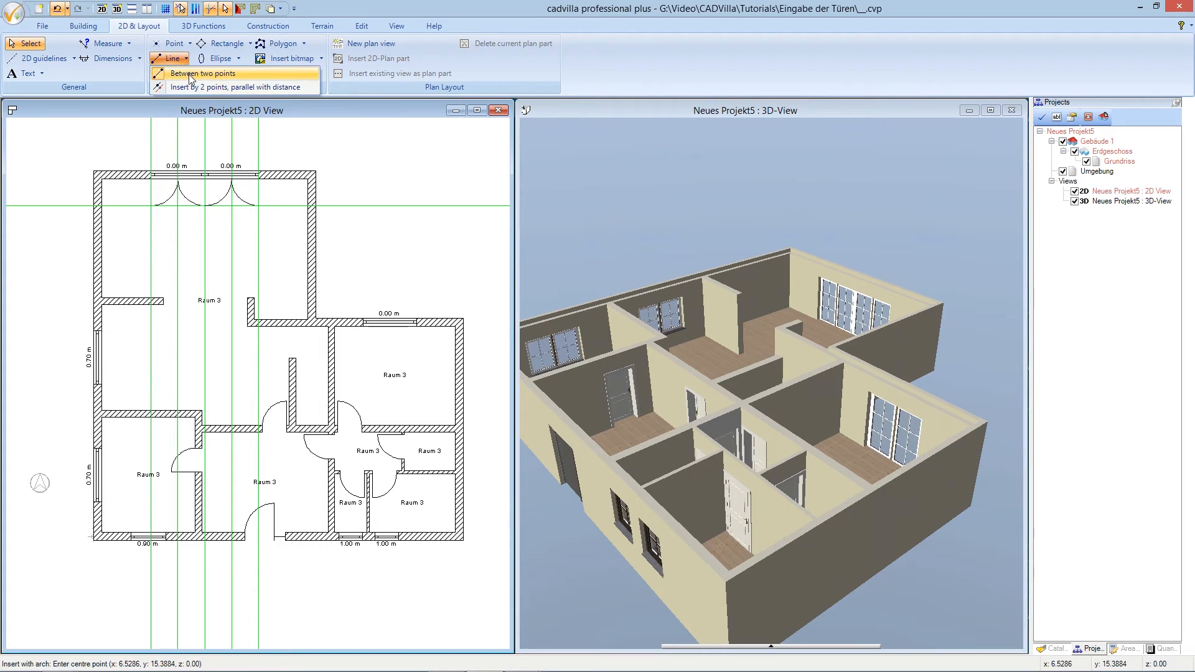
pyautogui.click(188, 74)
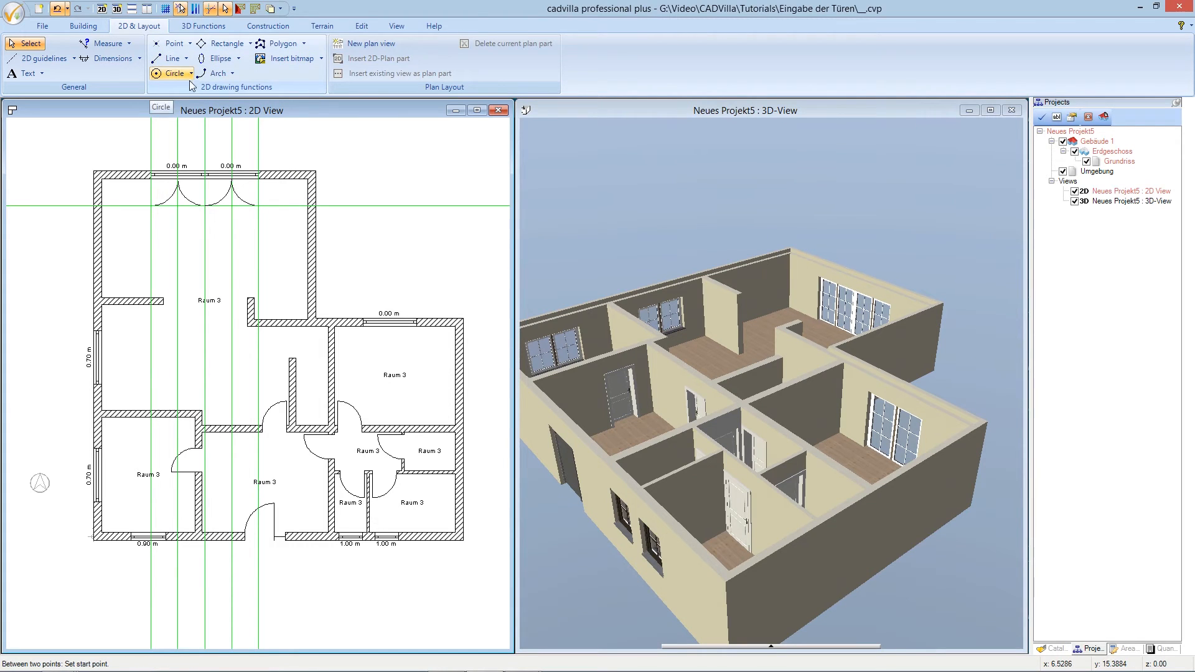
pyautogui.click(259, 180)
pyautogui.click(259, 209)
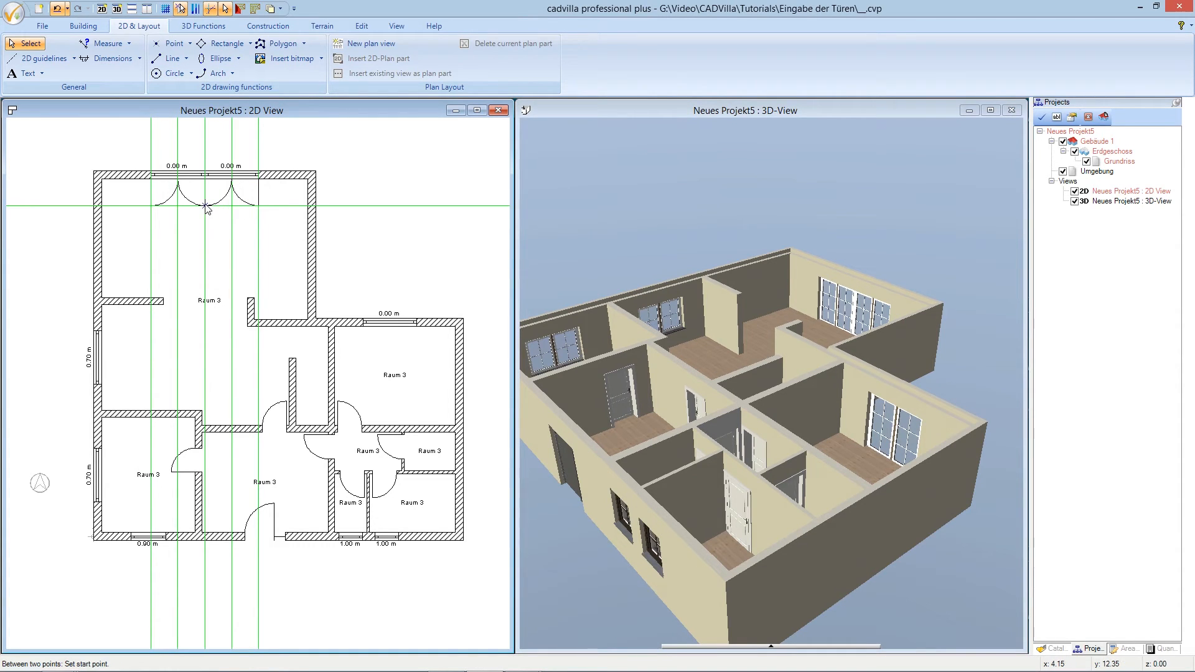
pyautogui.click(206, 206)
pyautogui.click(206, 180)
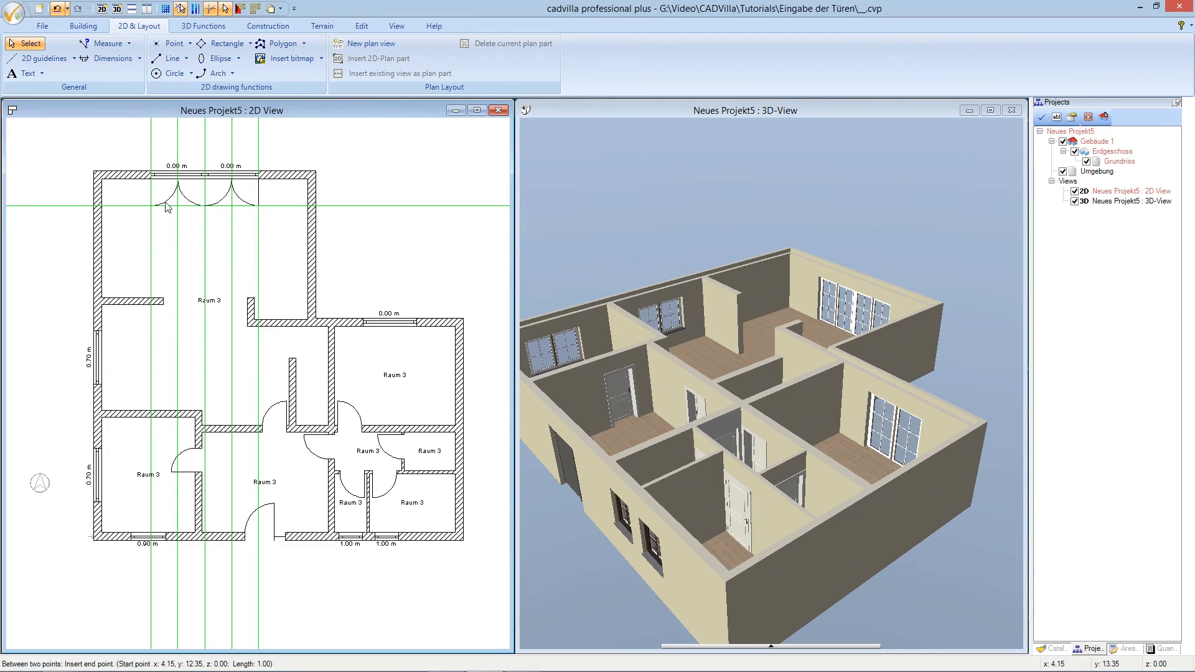
# - Draw the leftmost door-leaf line up to the wall, then turn all guidelines off
pyautogui.click(154, 205)
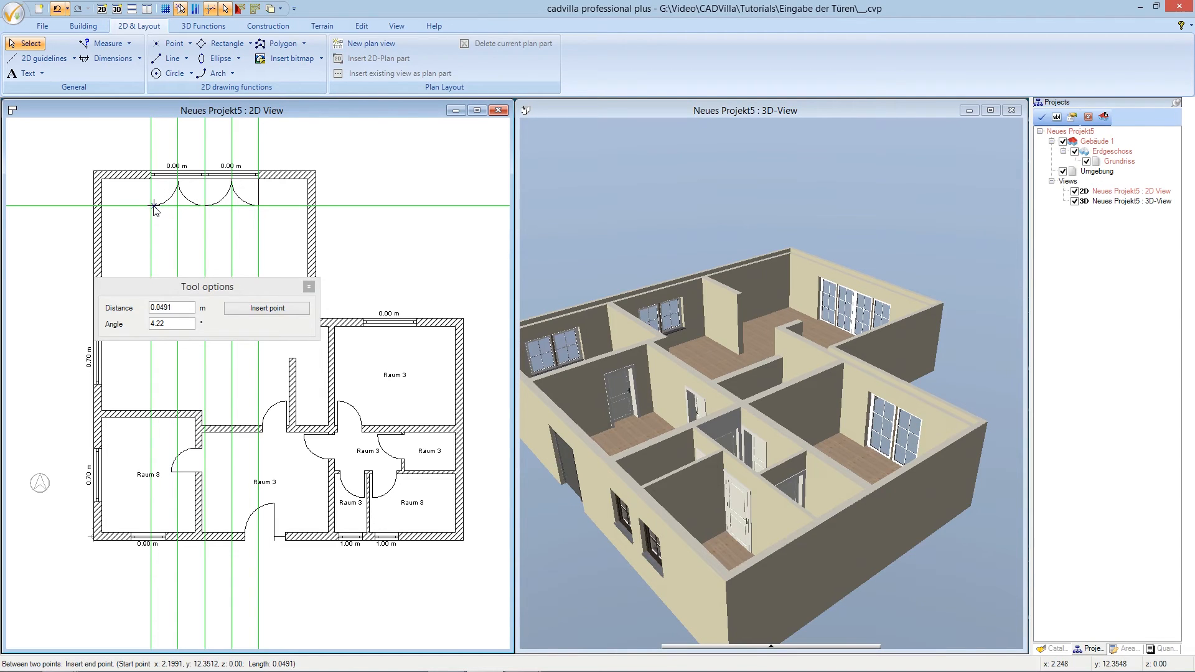
pyautogui.press('Escape')
pyautogui.click(154, 205)
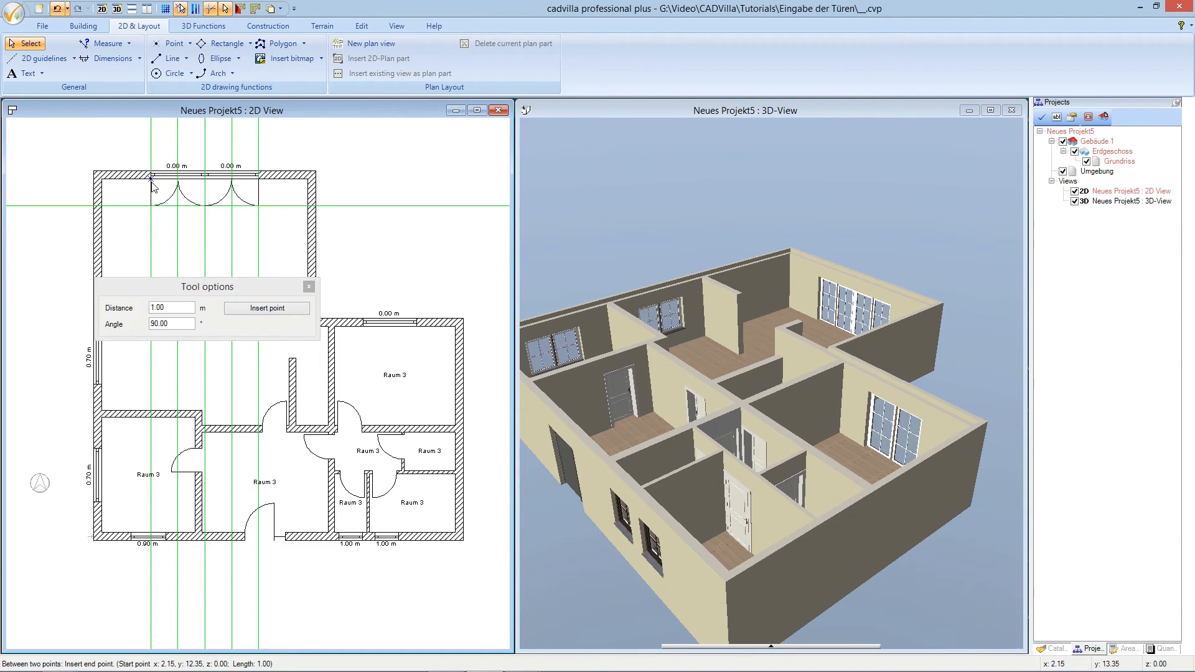
pyautogui.click(154, 180)
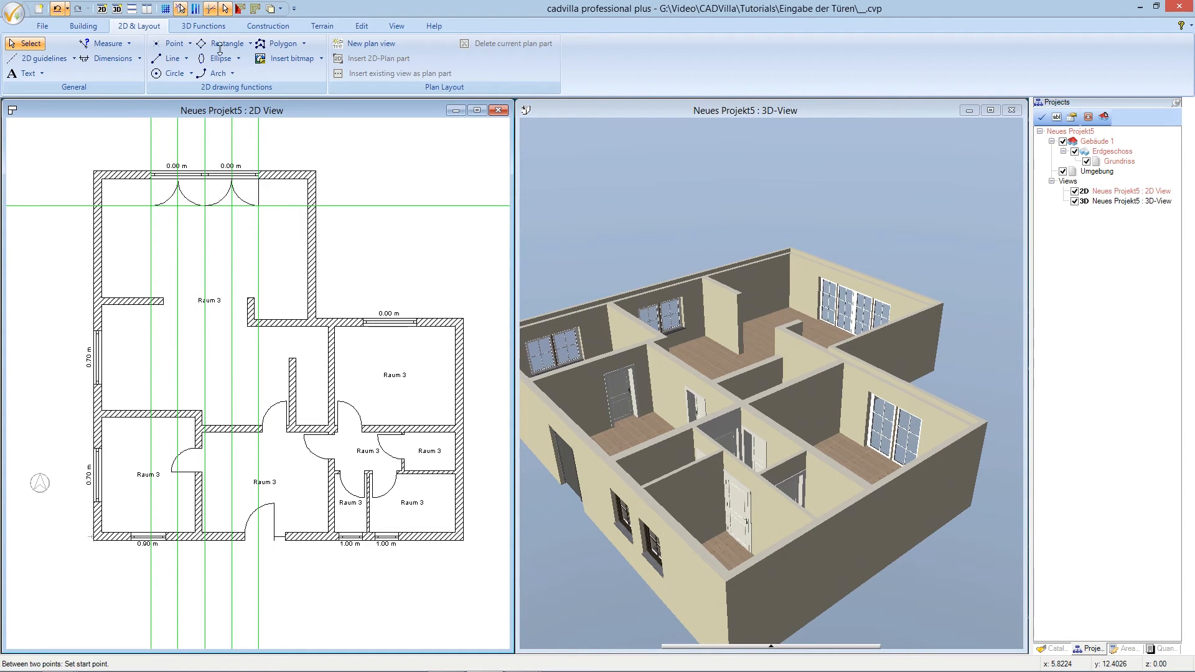
pyautogui.click(212, 9)
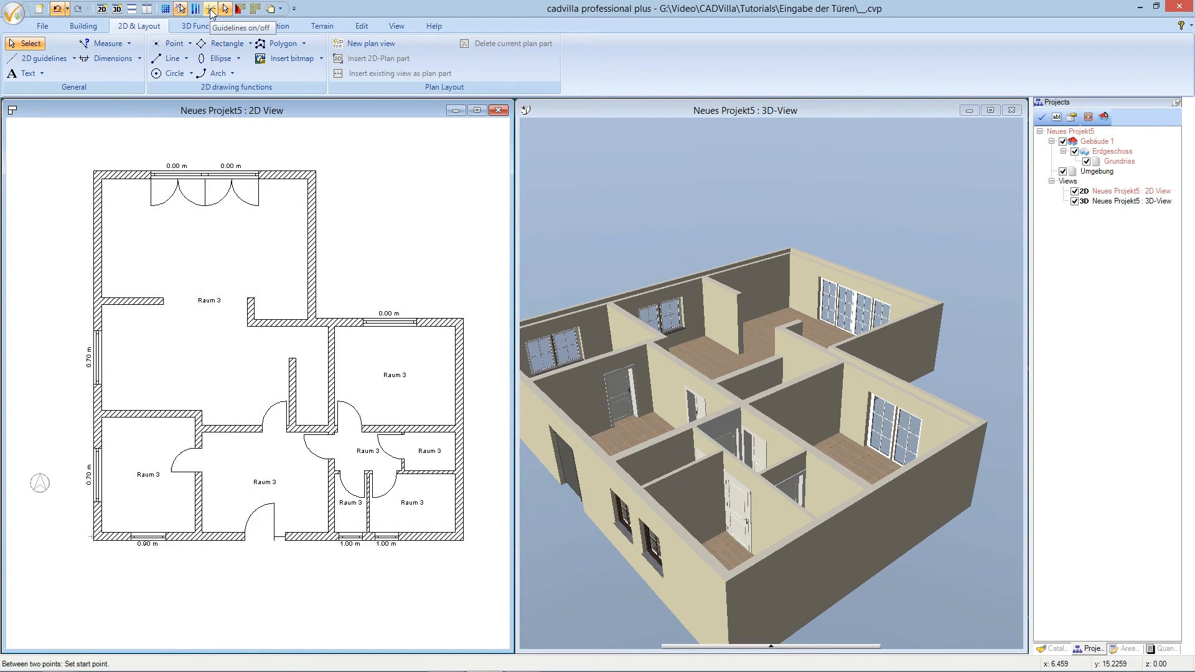